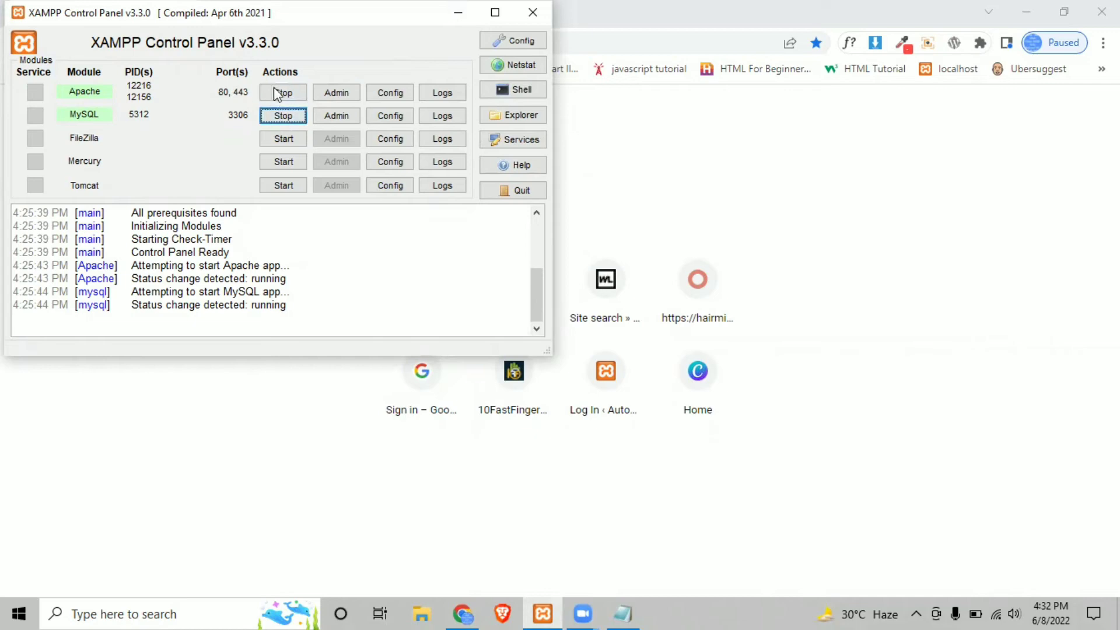
- Go to localhost/wordpress/wp-admin in Chrome and log in with the admin account and its password
{"action": "left_click", "coordinate": [460, 13]}
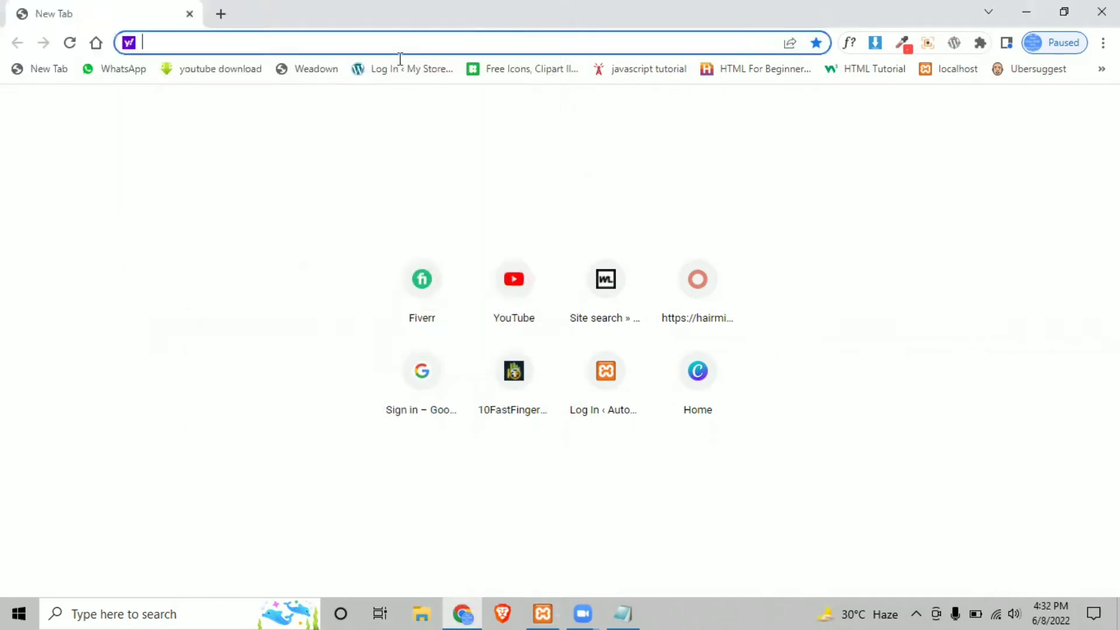
{"action": "type", "text": "localhost/"}
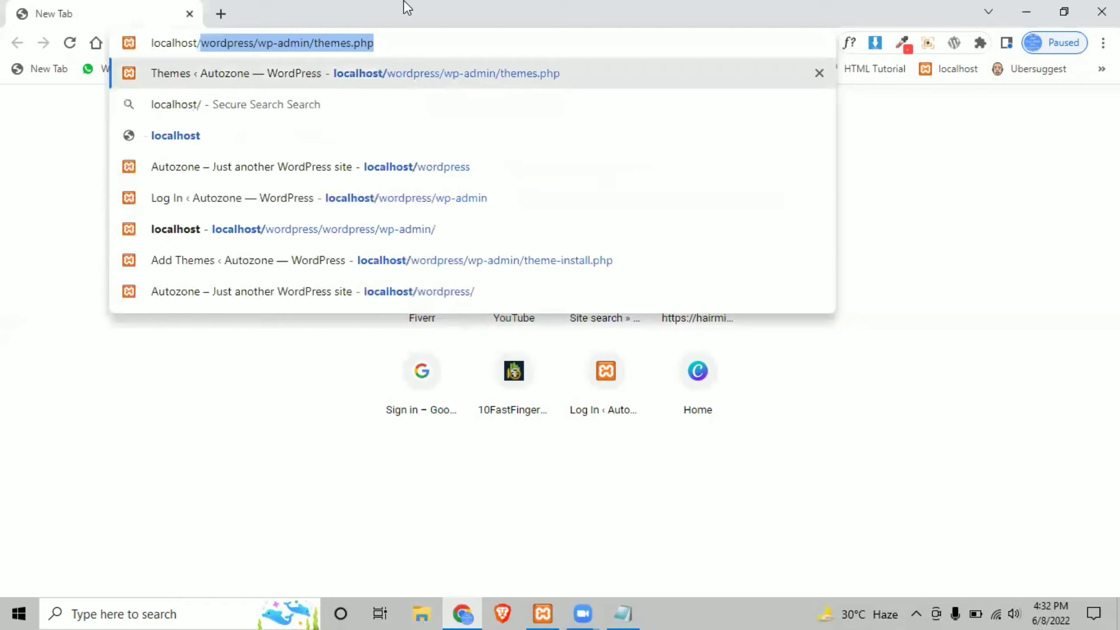
{"action": "type", "text": "wordpre"}
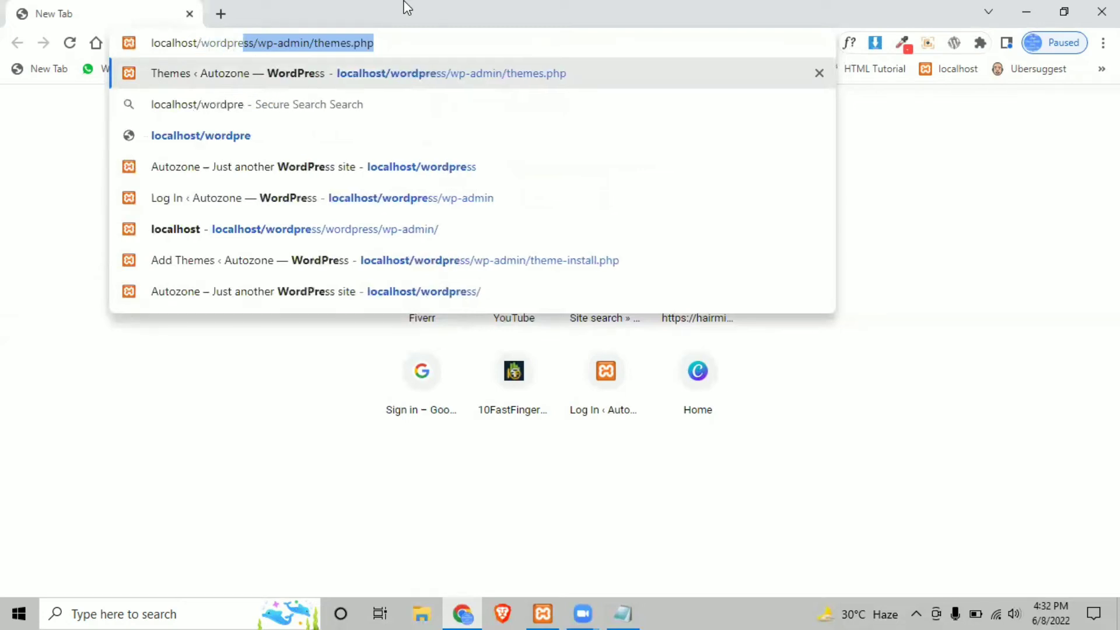
{"action": "type", "text": "ss/wp-admin"}
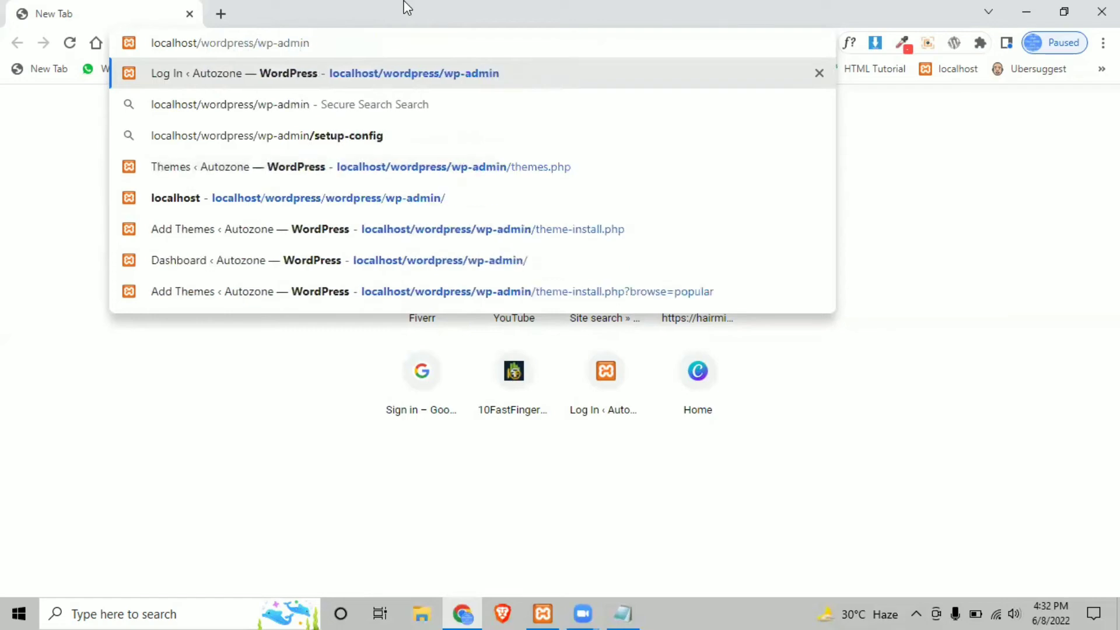
{"action": "key", "text": "Return"}
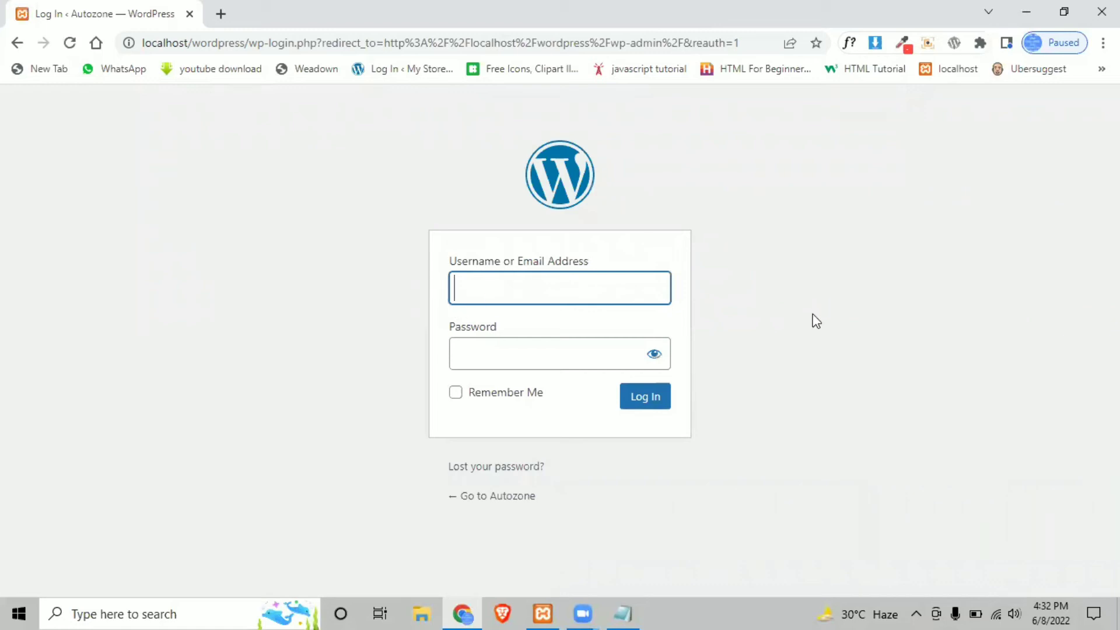
{"action": "type", "text": "admin"}
{"action": "key", "text": "Tab"}
{"action": "type", "text": "•"}
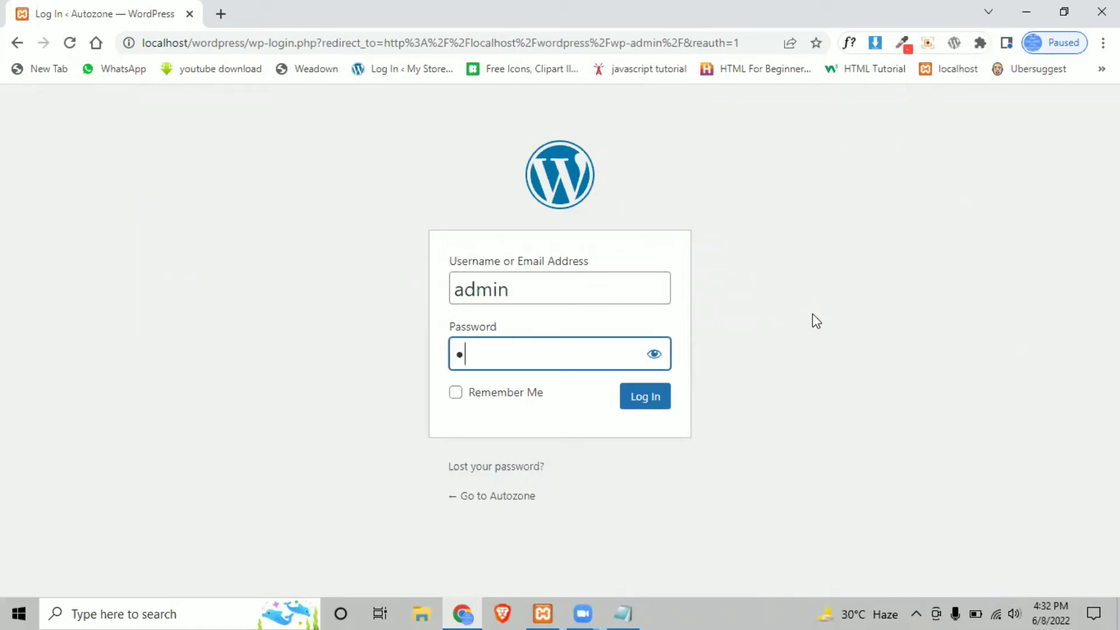
{"action": "type", "text": "••••••••"}
{"action": "left_click", "coordinate": [659, 401]}
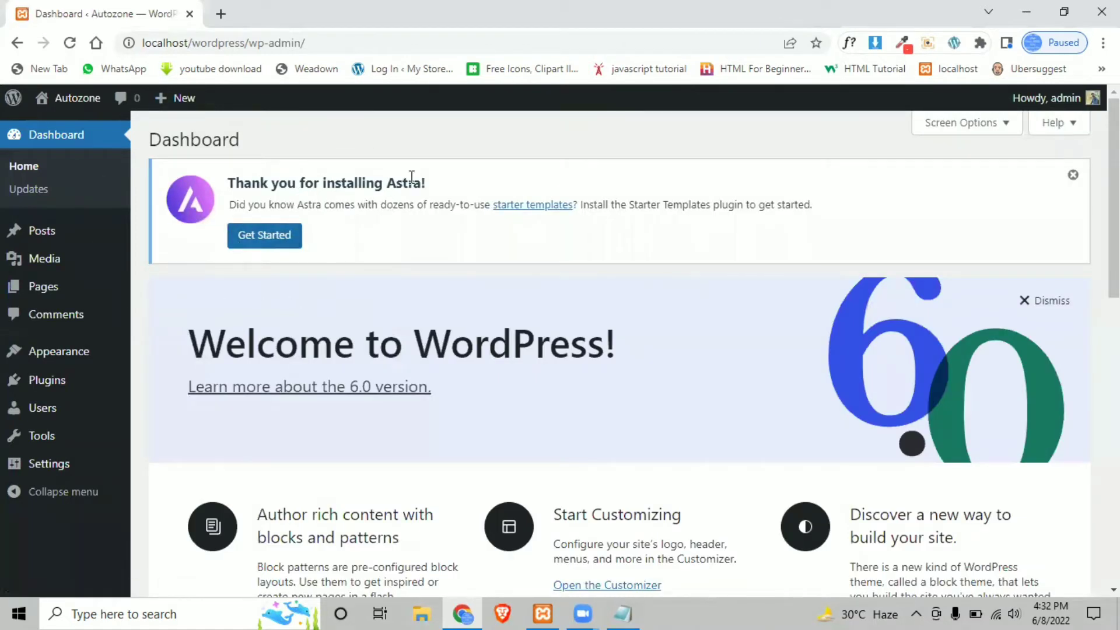
- Dismiss the Astra installation notice and open Pages > All Pages
{"action": "left_click_drag", "start_coordinate": [387, 182], "coordinate": [417, 177]}
{"action": "left_click", "coordinate": [1072, 175]}
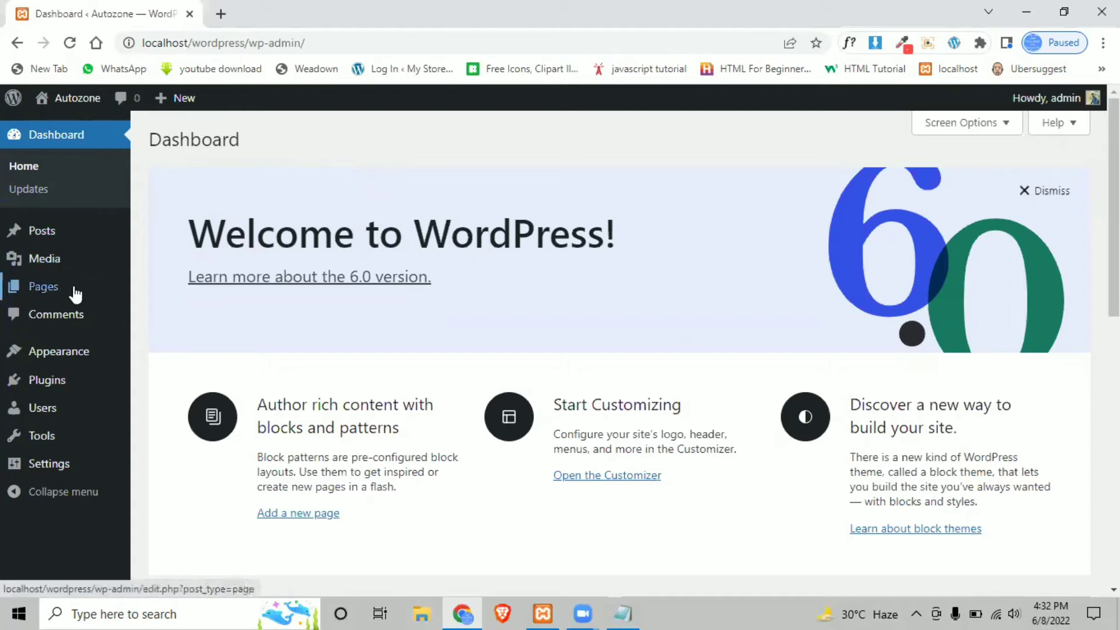
{"action": "mouse_move", "coordinate": [92, 290]}
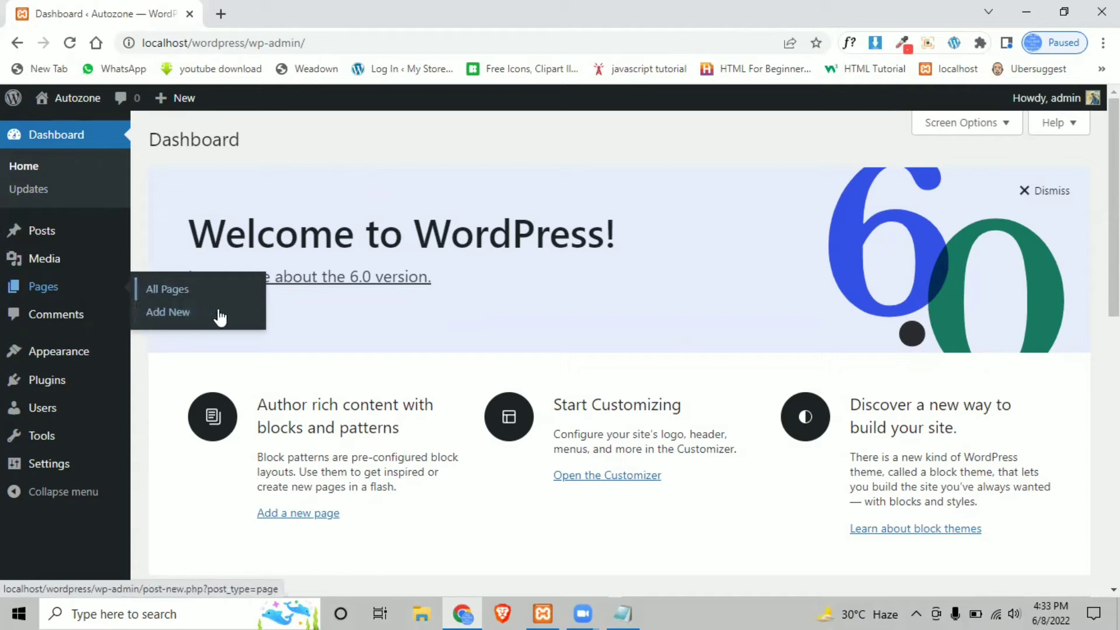
{"action": "left_click", "coordinate": [209, 290]}
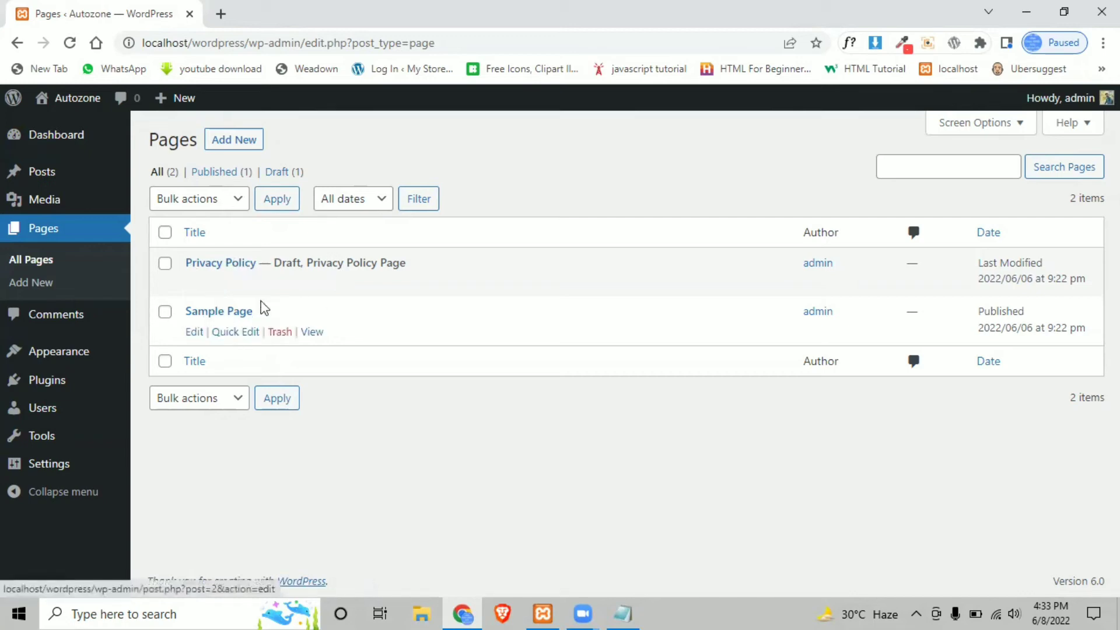
- Move the Sample Page to the trash
{"action": "left_click", "coordinate": [280, 332]}
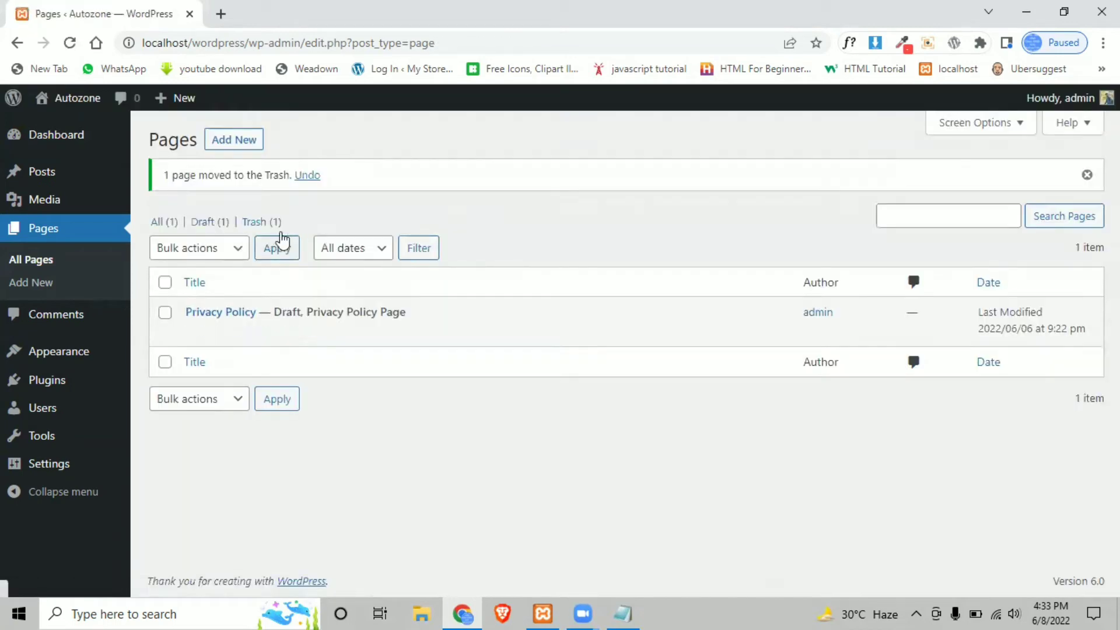
{"action": "double_click", "coordinate": [280, 221]}
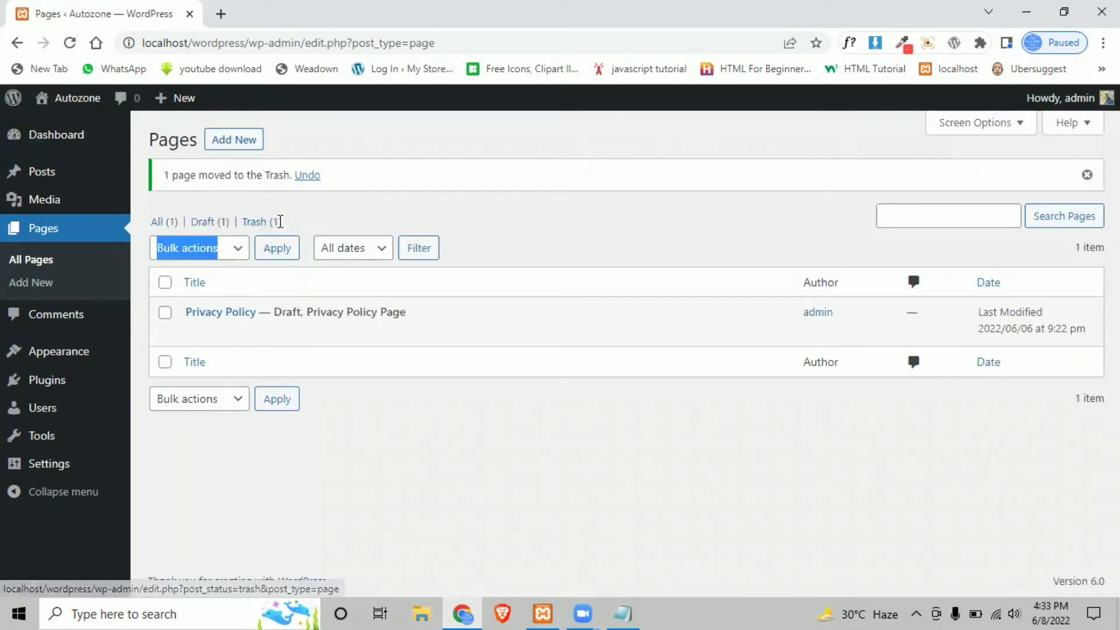
{"action": "left_click_drag", "start_coordinate": [280, 222], "coordinate": [249, 225]}
{"action": "left_click", "coordinate": [330, 225]}
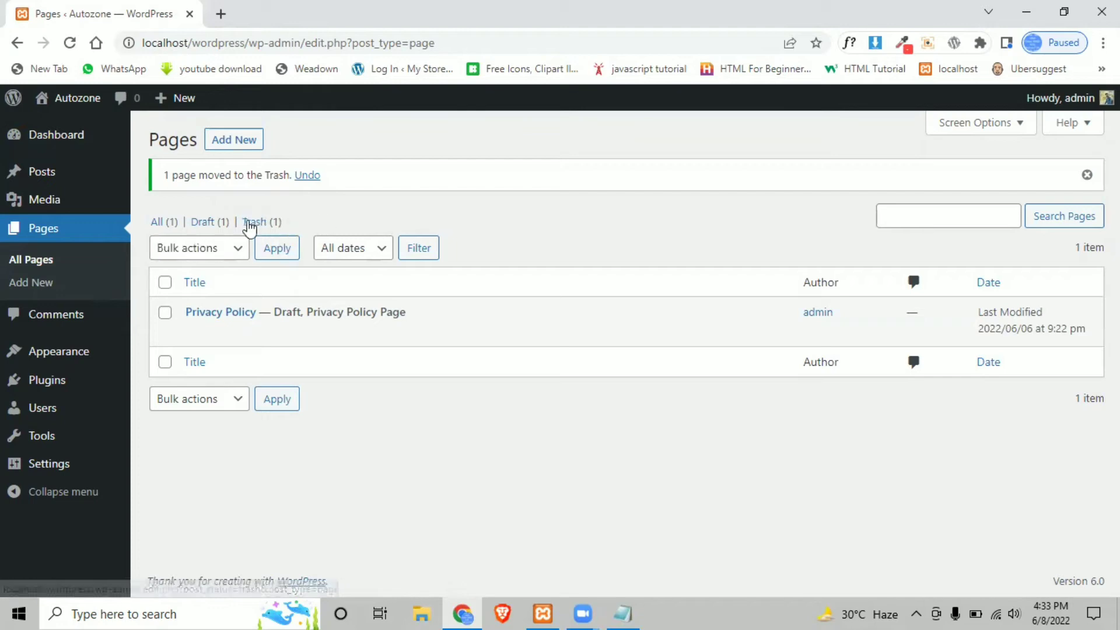
- Permanently delete Sample Page from the Trash view and return to All pages
{"action": "left_click", "coordinate": [256, 223]}
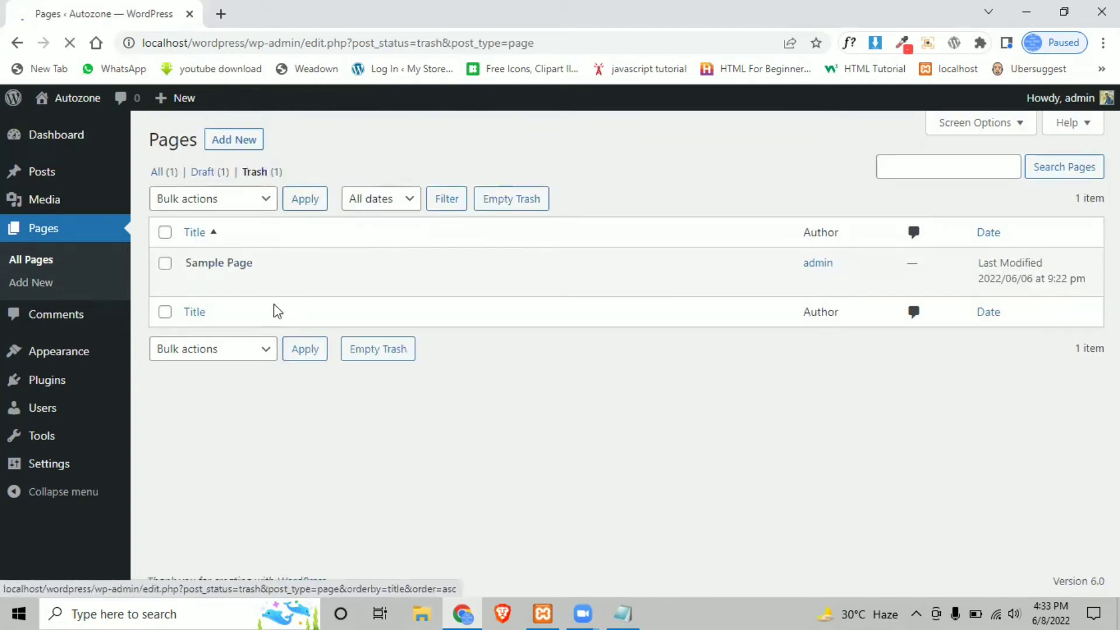
{"action": "mouse_move", "coordinate": [164, 275]}
{"action": "left_click", "coordinate": [260, 284]}
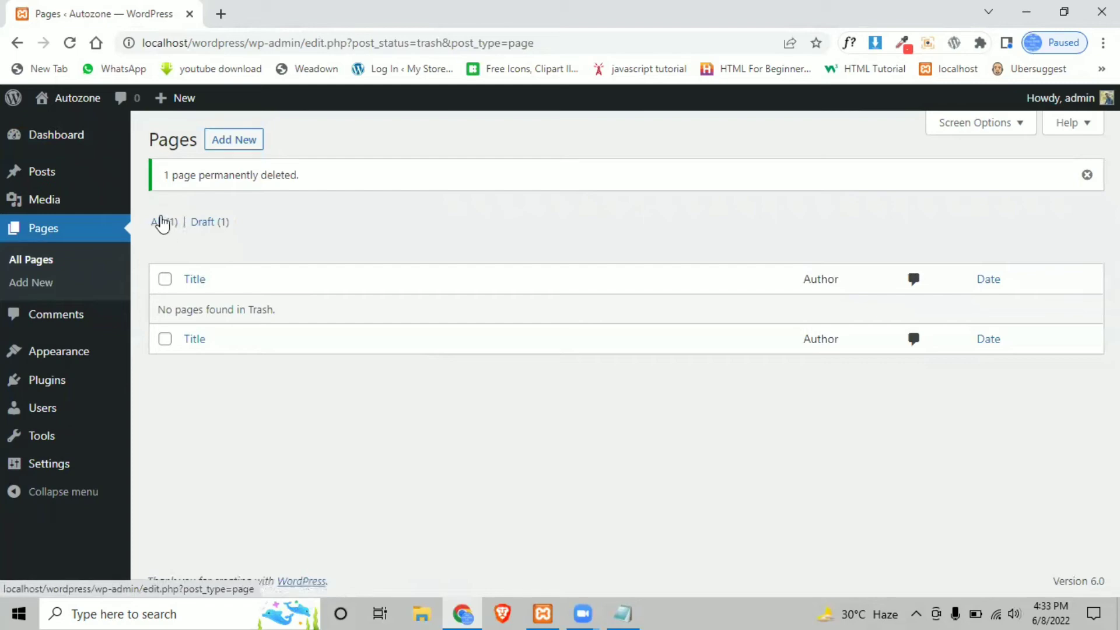
{"action": "left_click", "coordinate": [162, 225]}
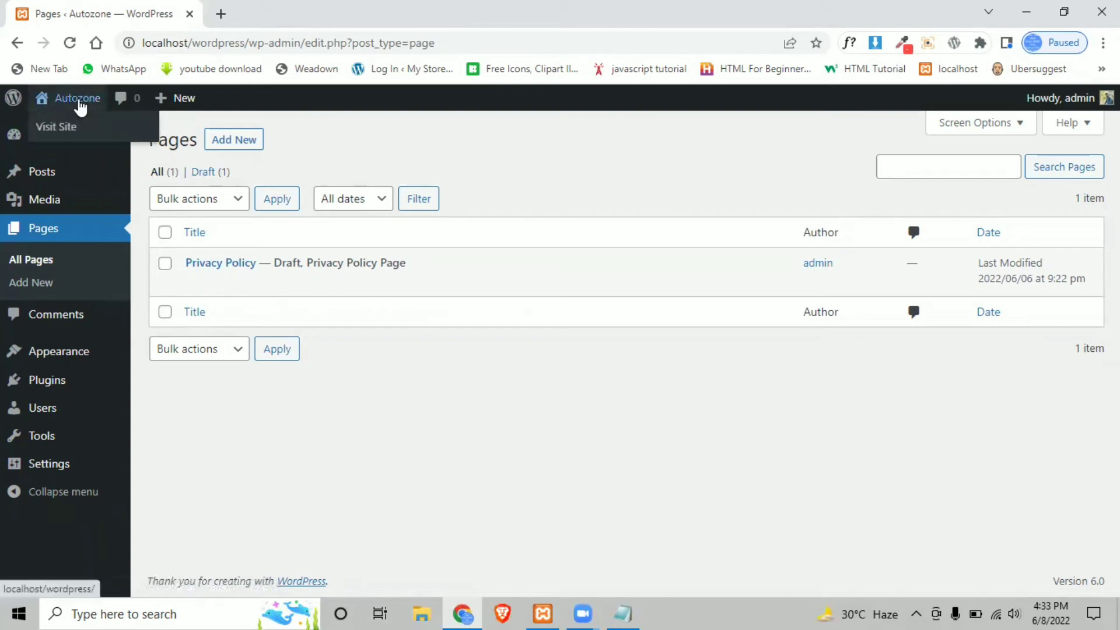
{"action": "right_click", "coordinate": [69, 127]}
- Open the live Autozone homepage in a new browser tab to view it
{"action": "left_click", "coordinate": [105, 138]}
{"action": "left_click", "coordinate": [231, 7]}
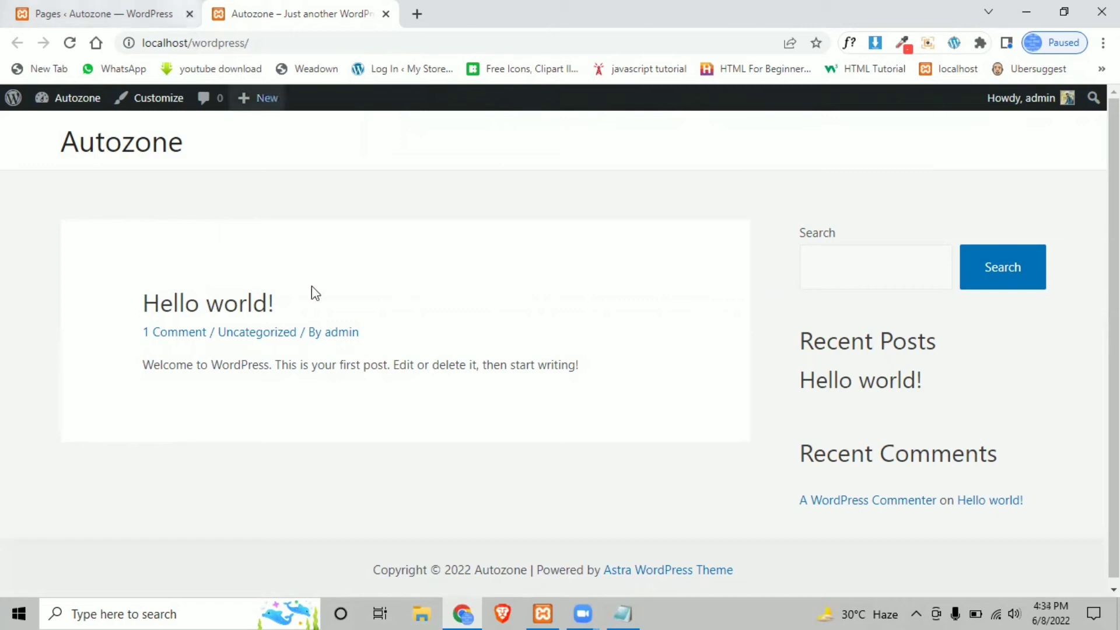
{"action": "left_click", "coordinate": [623, 614]}
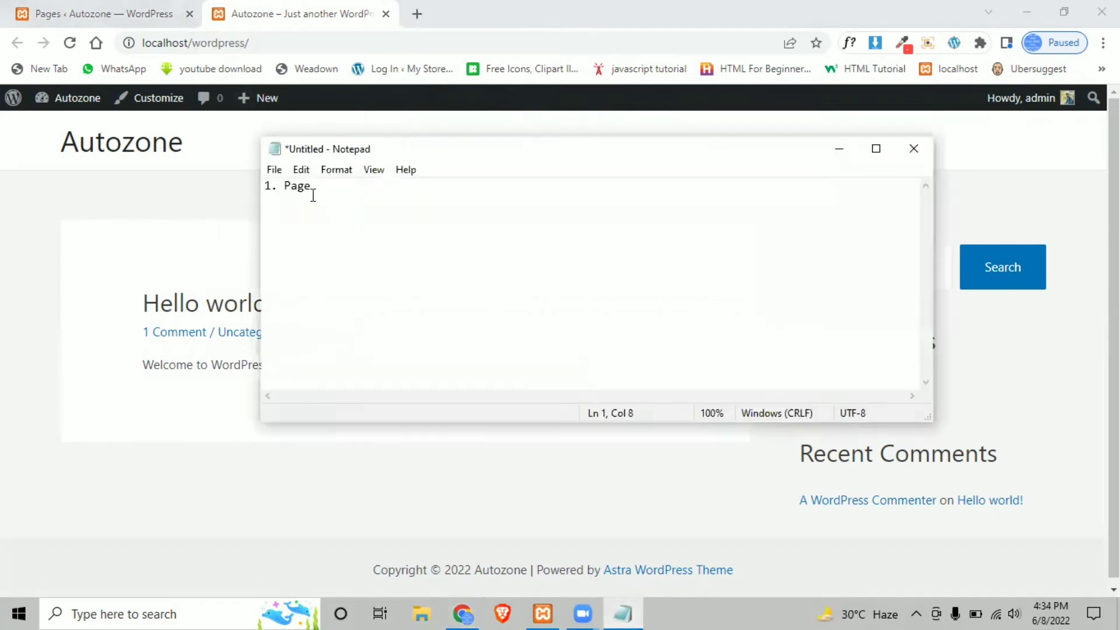
- Add 'Create' to the notes window, then return to the admin Pages tab
{"action": "left_click_drag", "start_coordinate": [313, 194], "coordinate": [268, 188]}
{"action": "left_click", "coordinate": [334, 183]}
{"action": "type", "text": "Create"}
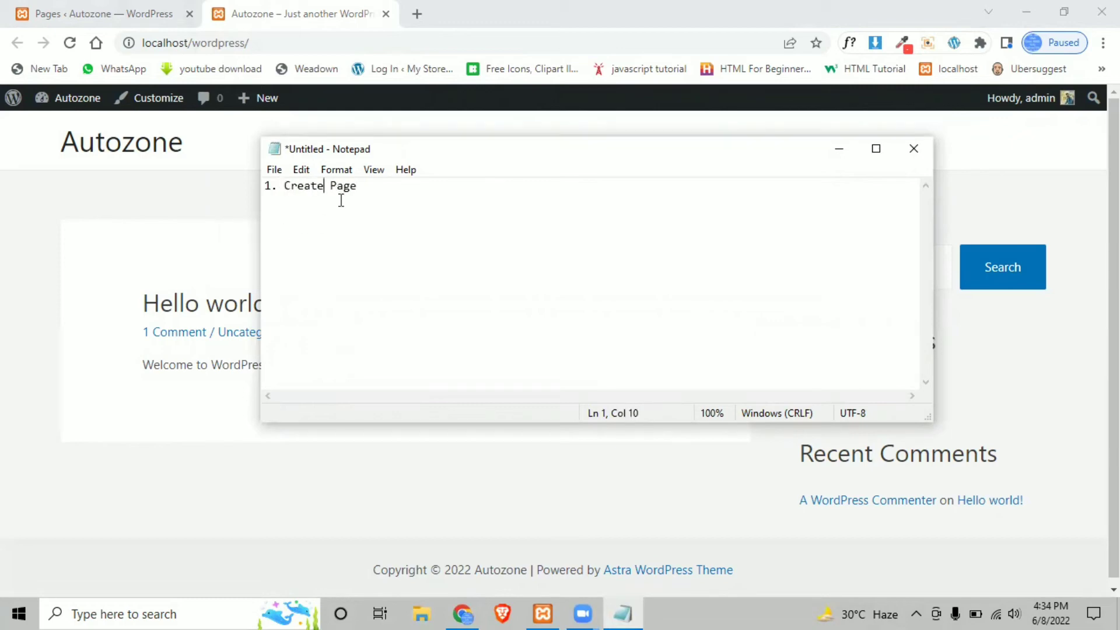
{"action": "left_click", "coordinate": [372, 188]}
{"action": "left_click", "coordinate": [469, 17]}
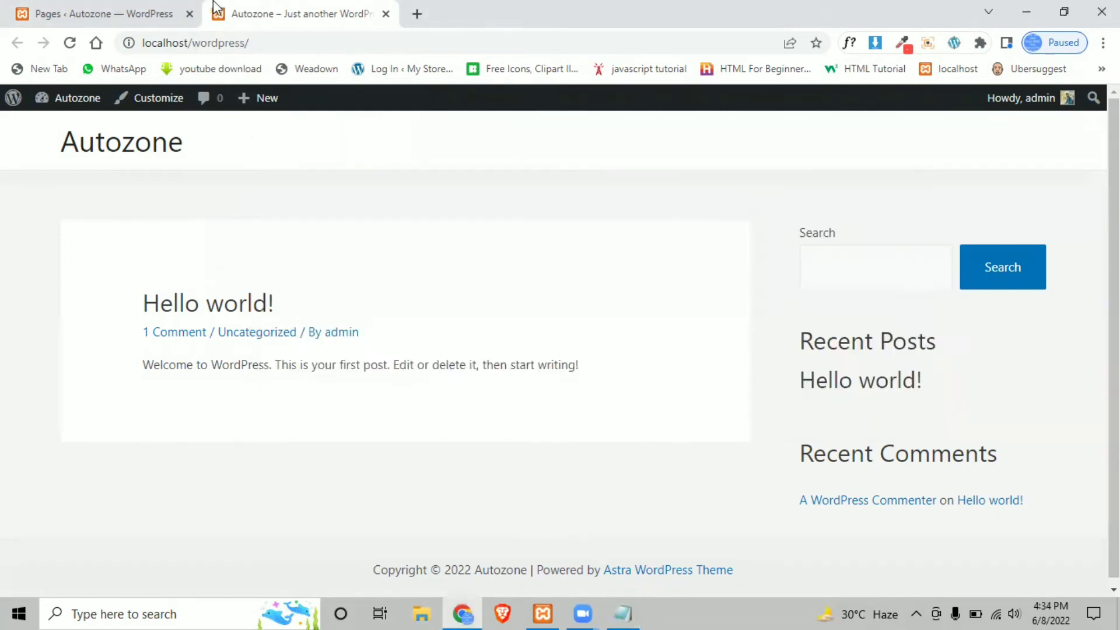
{"action": "left_click", "coordinate": [115, 12]}
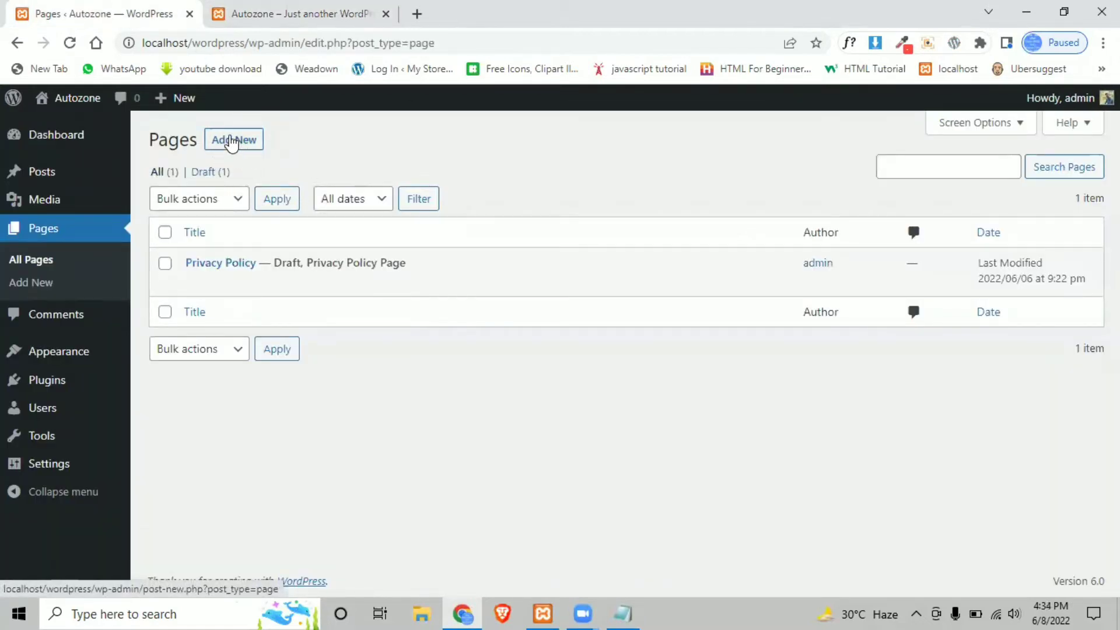
- Add a new page, dismiss the welcome guide, and title it 'Home'
{"action": "left_click", "coordinate": [230, 140]}
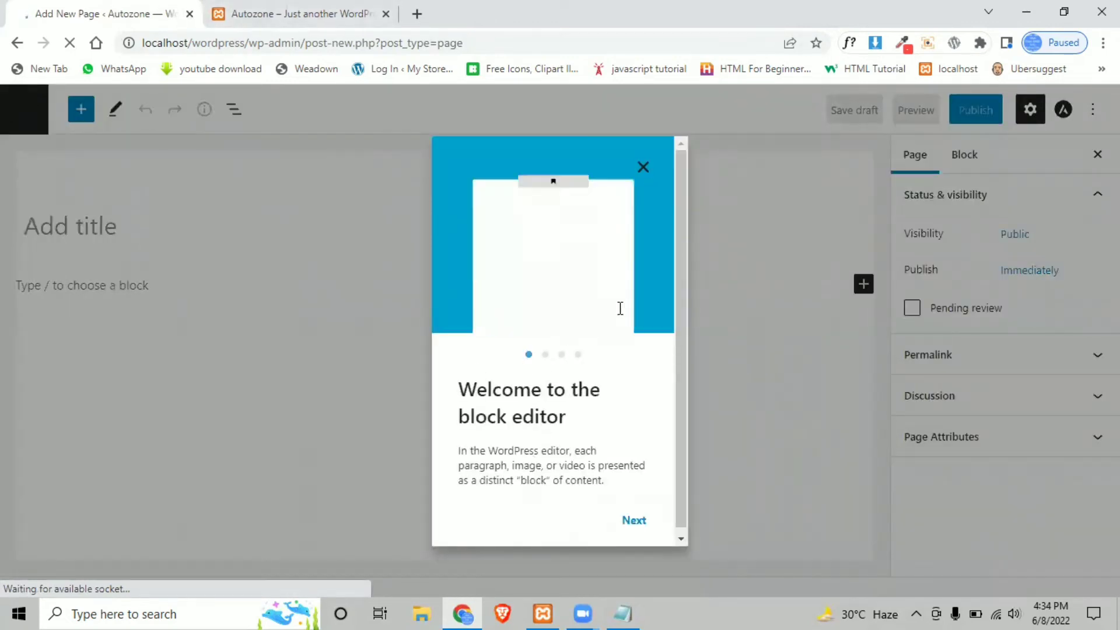
{"action": "left_click", "coordinate": [644, 168]}
{"action": "left_click", "coordinate": [51, 228]}
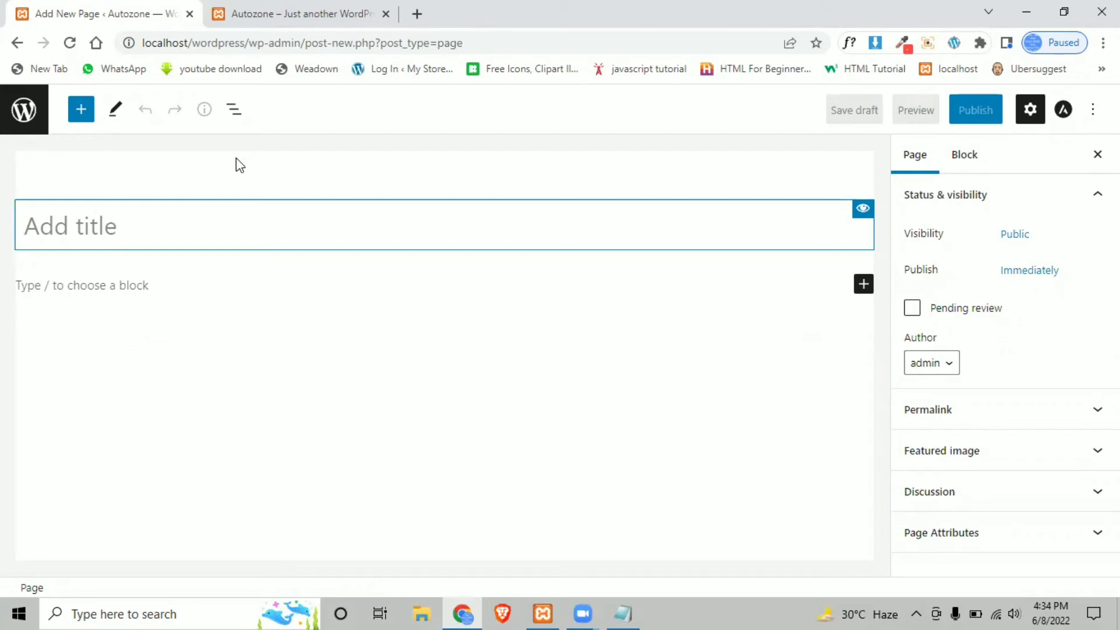
{"action": "type", "text": "Home"}
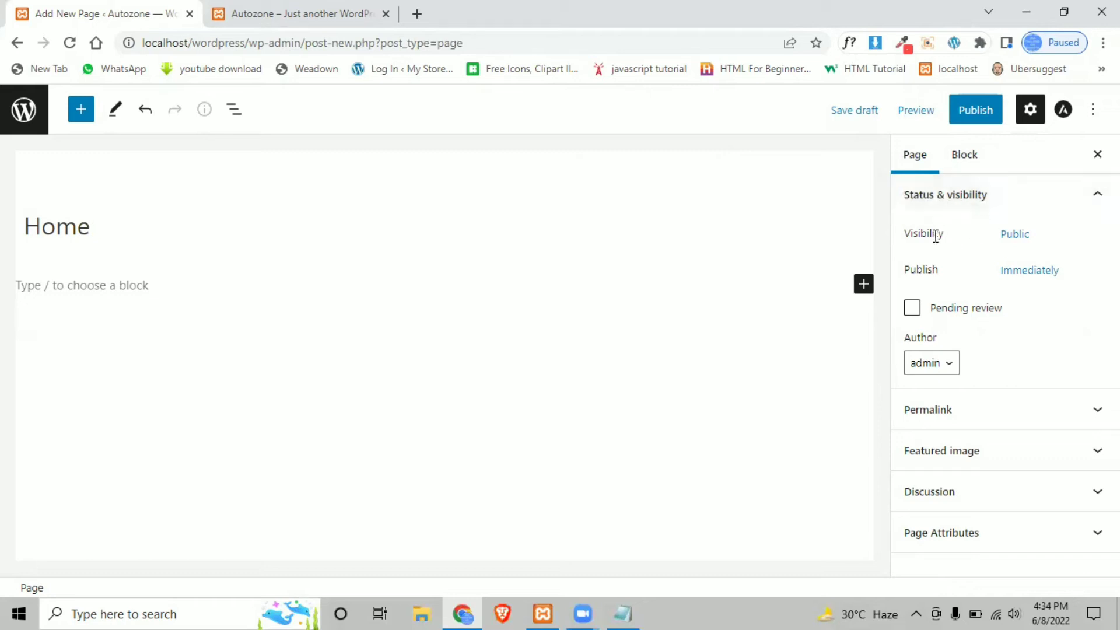
{"action": "left_click", "coordinate": [1019, 237]}
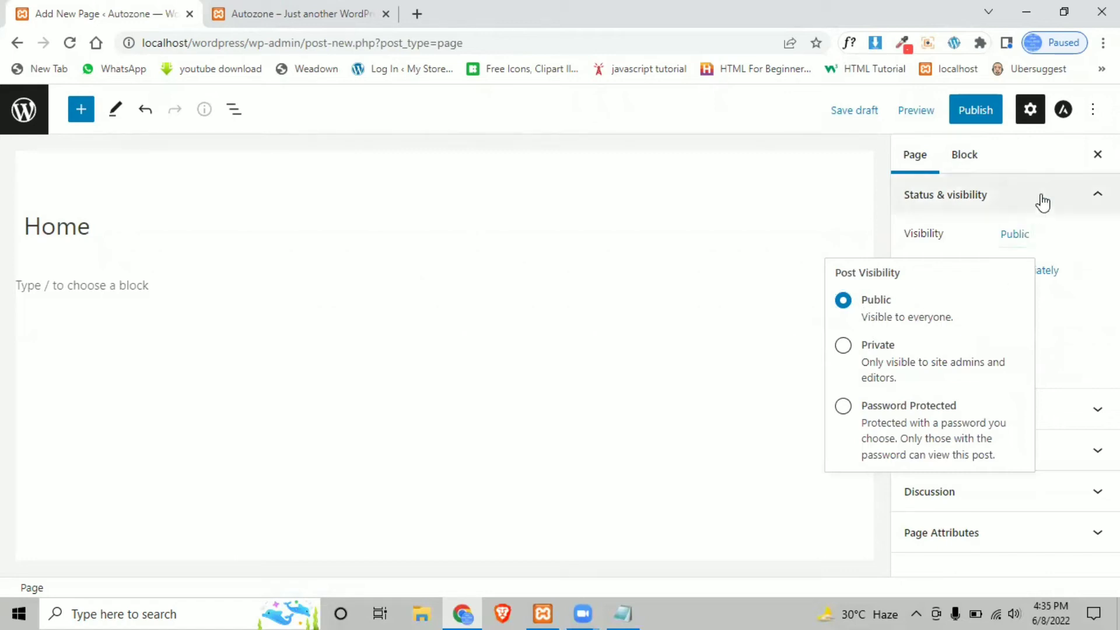
{"action": "left_click", "coordinate": [1069, 201]}
{"action": "left_click", "coordinate": [1069, 205]}
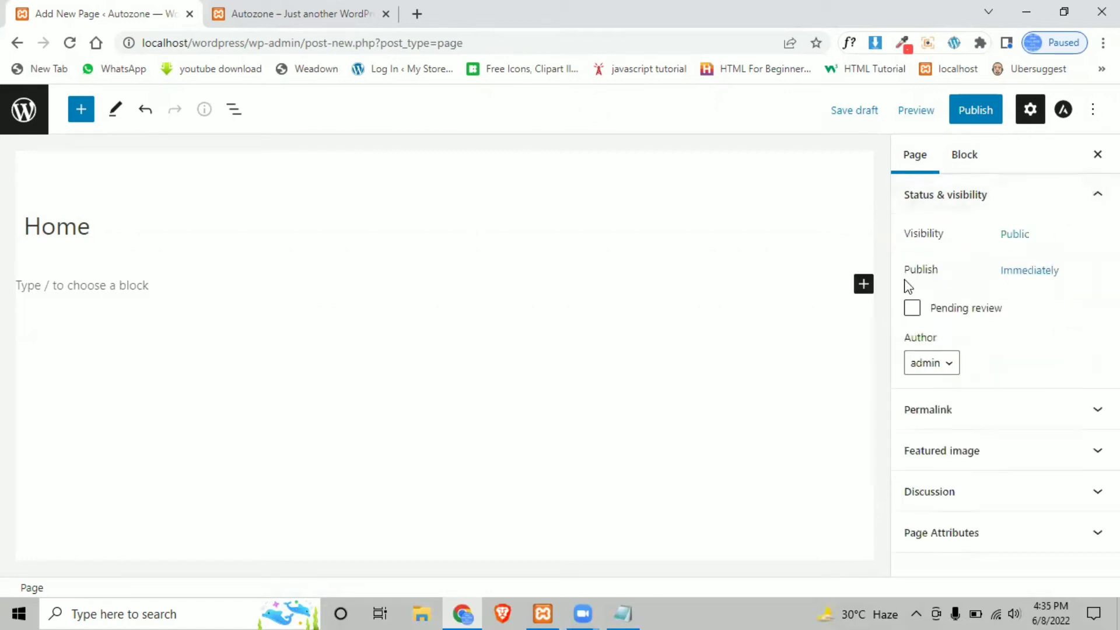
{"action": "left_click", "coordinate": [1049, 270]}
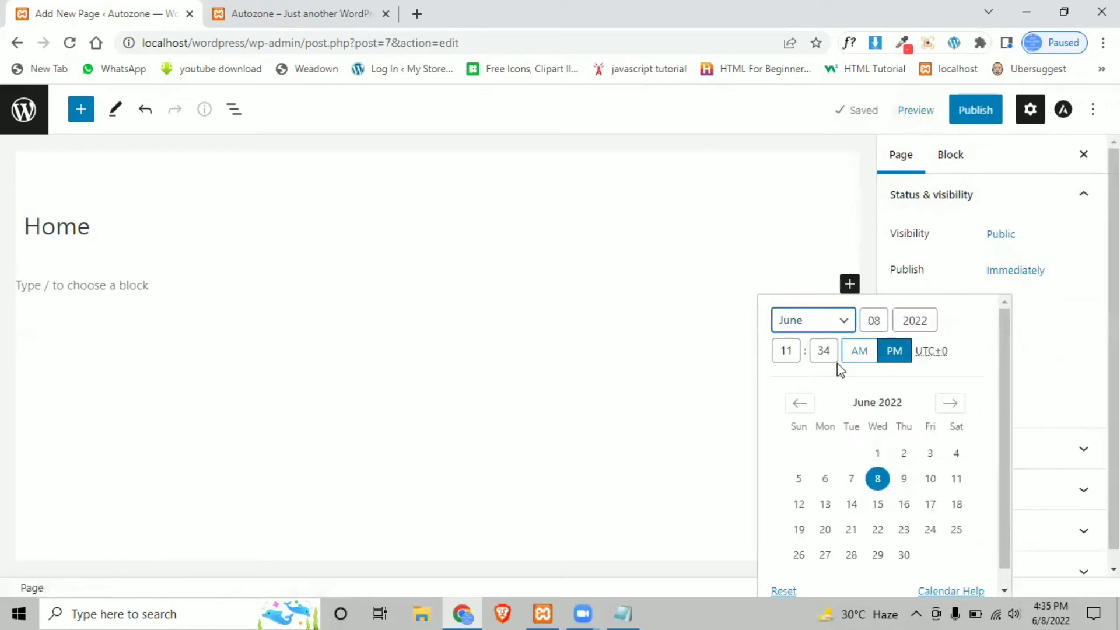
{"action": "left_click", "coordinate": [794, 350]}
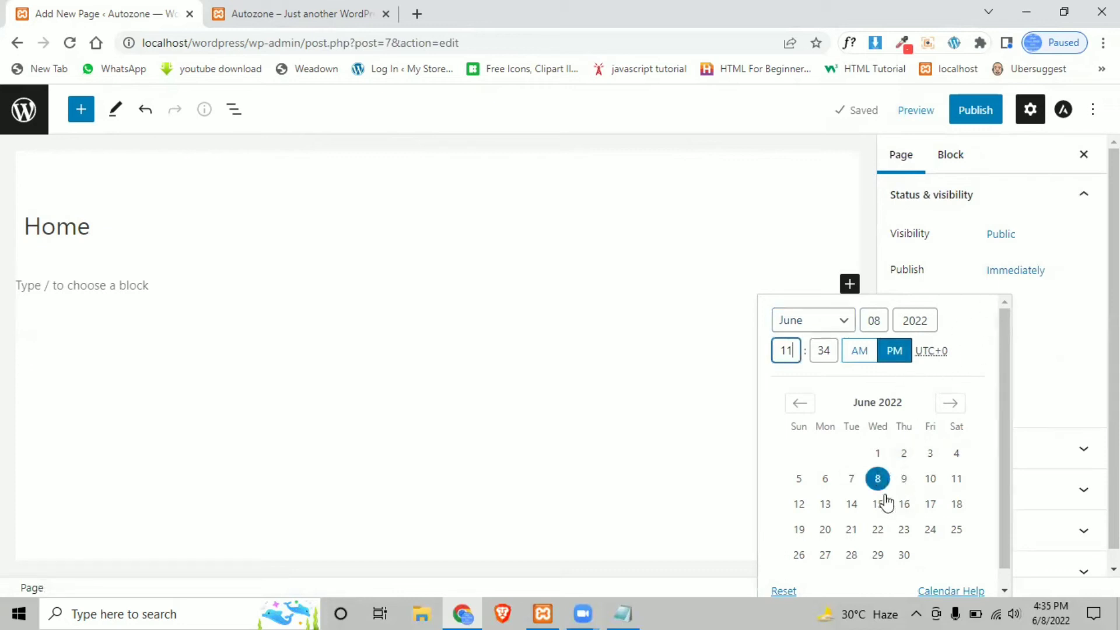
{"action": "left_click", "coordinate": [1071, 240]}
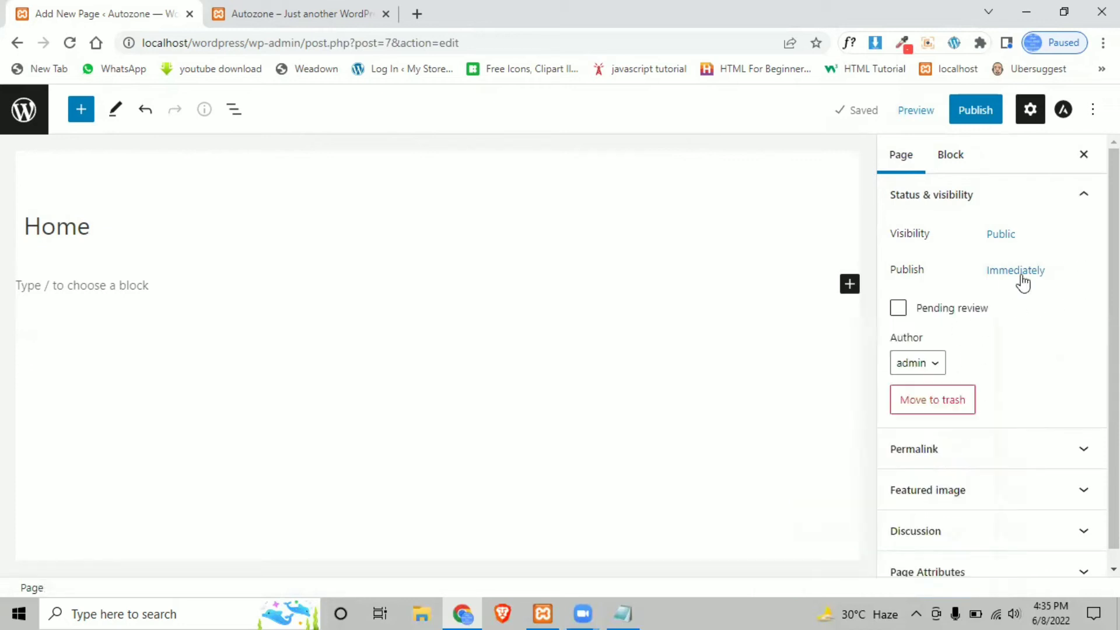
{"action": "double_click", "coordinate": [903, 338]}
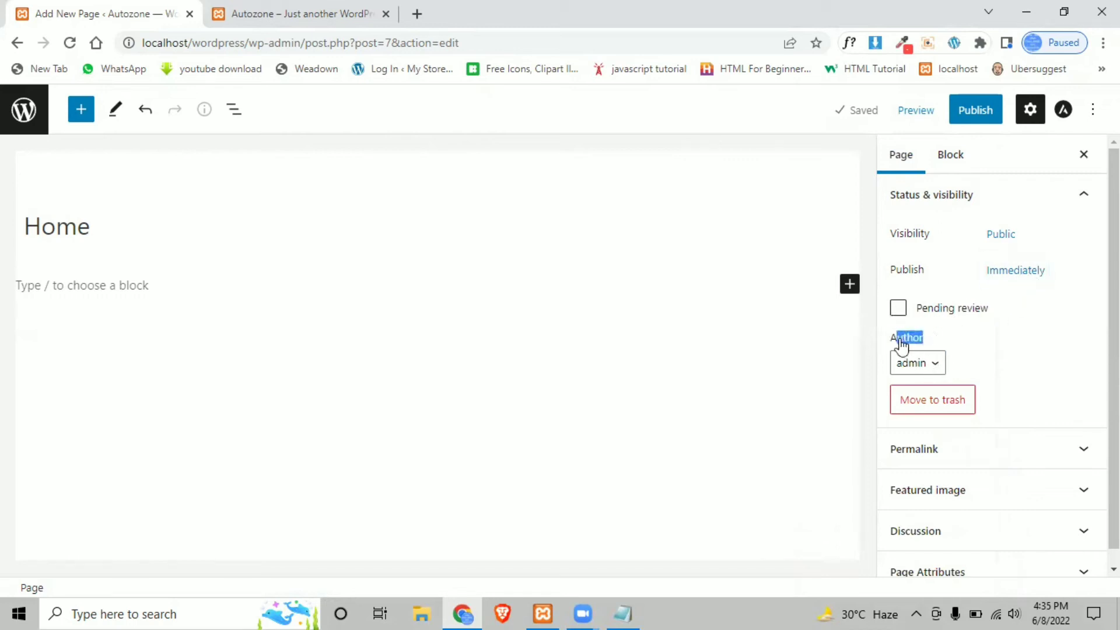
{"action": "left_click", "coordinate": [937, 365]}
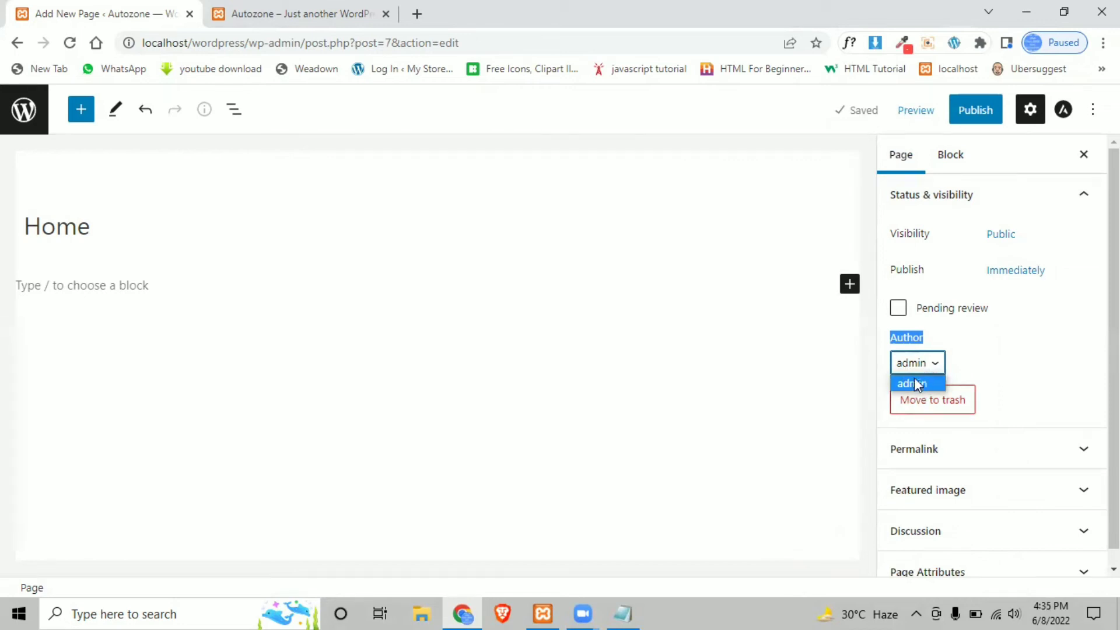
{"action": "scroll", "coordinate": [943, 437], "scroll_direction": "down", "scroll_amount": 1}
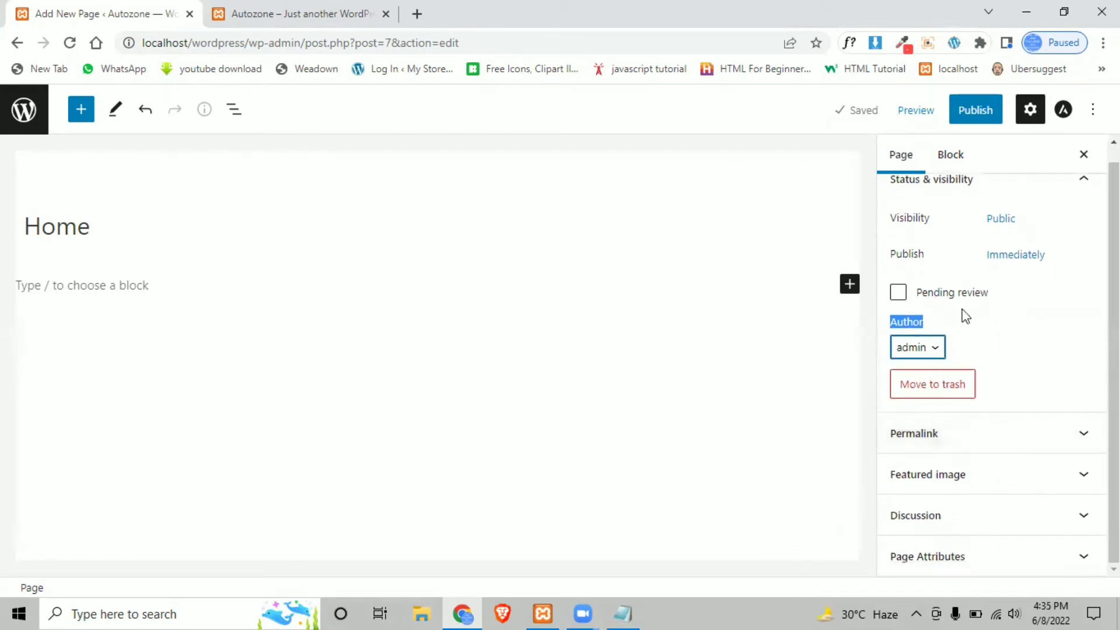
{"action": "scroll", "coordinate": [972, 309], "scroll_direction": "up", "scroll_amount": 1}
{"action": "left_click", "coordinate": [982, 202]}
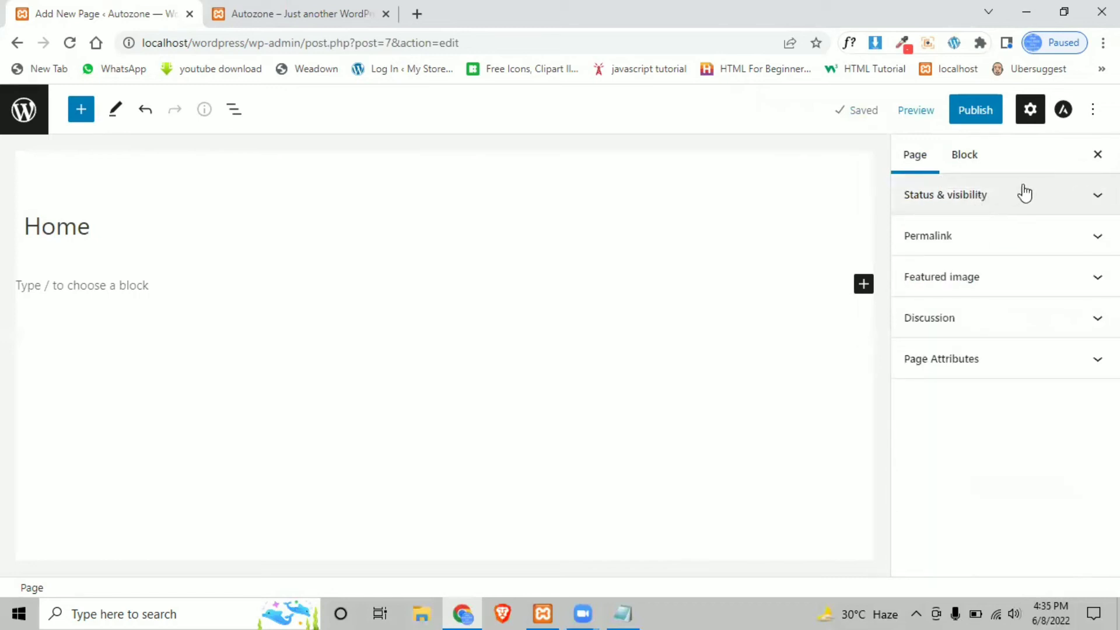
{"action": "left_click", "coordinate": [1073, 198]}
{"action": "left_click", "coordinate": [1075, 196]}
{"action": "left_click", "coordinate": [980, 239]}
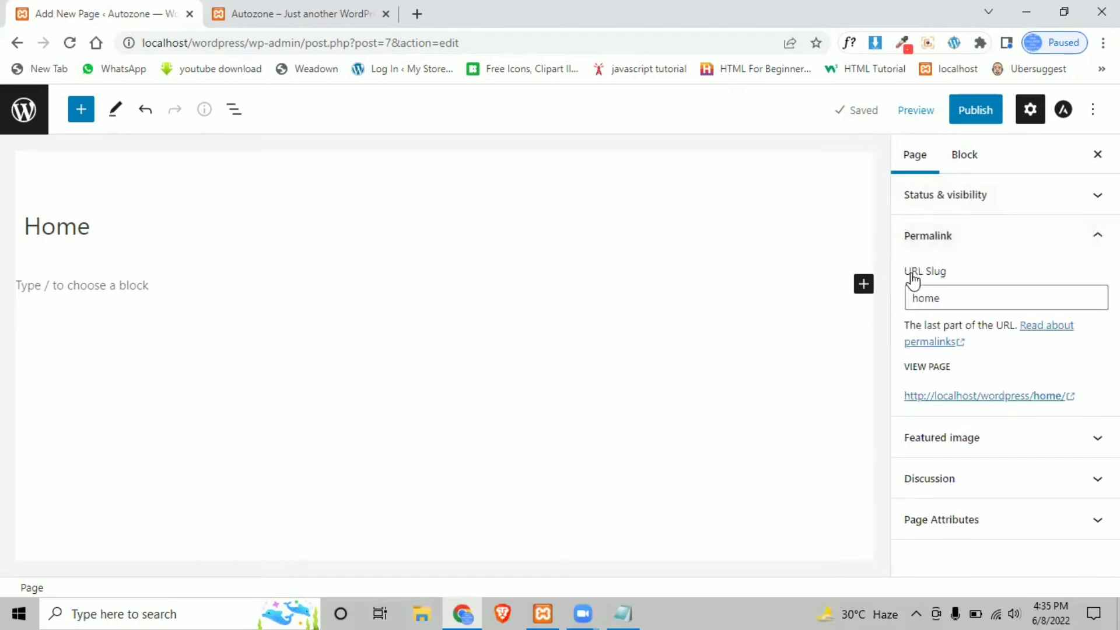
{"action": "left_click_drag", "start_coordinate": [902, 272], "coordinate": [946, 272]}
{"action": "left_click_drag", "start_coordinate": [474, 39], "coordinate": [132, 47]}
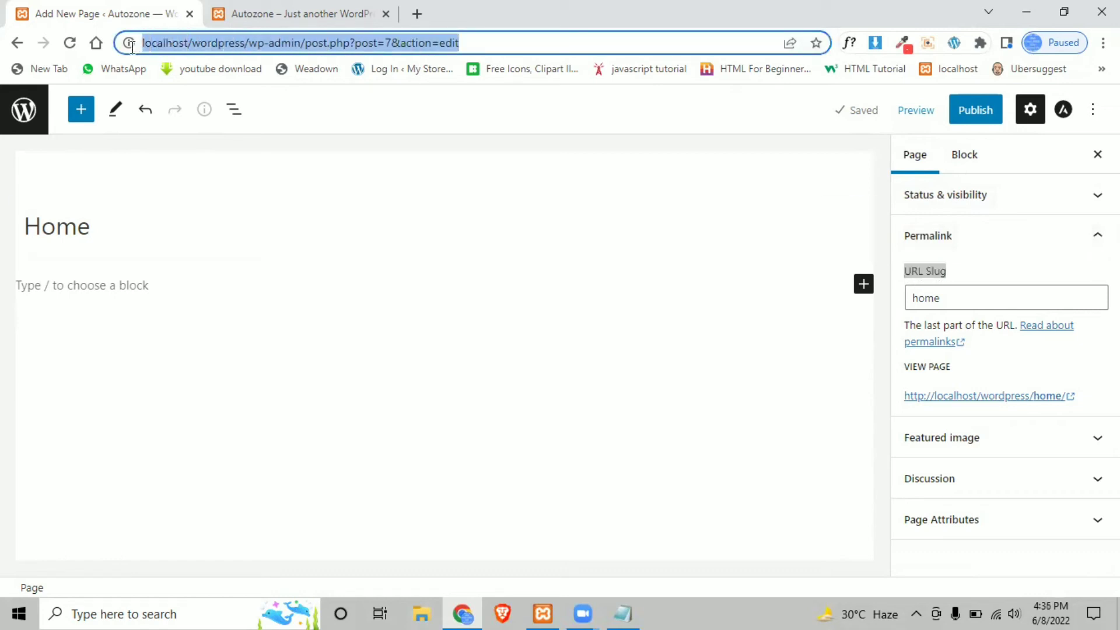
{"action": "left_click", "coordinate": [1008, 271]}
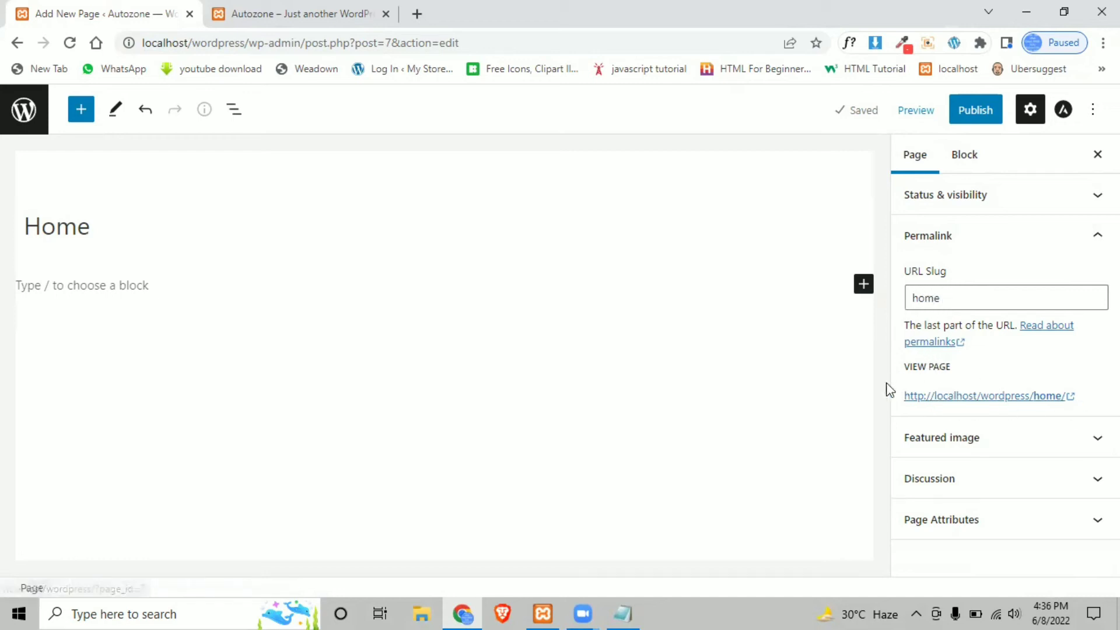
{"action": "left_click_drag", "start_coordinate": [908, 397], "coordinate": [1065, 397]}
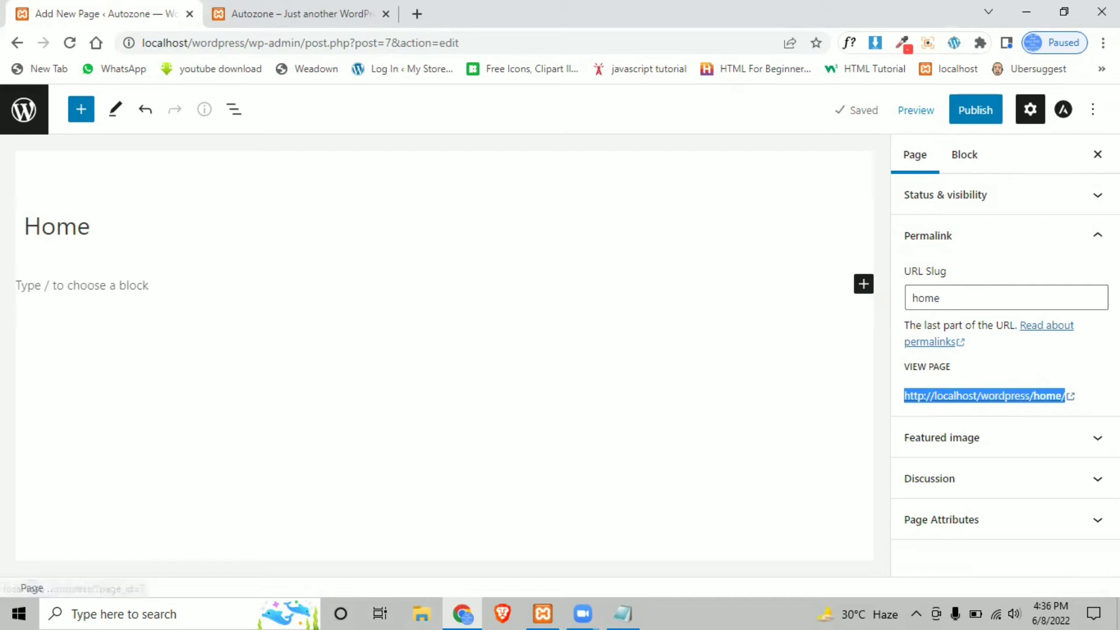
{"action": "left_click", "coordinate": [1018, 405]}
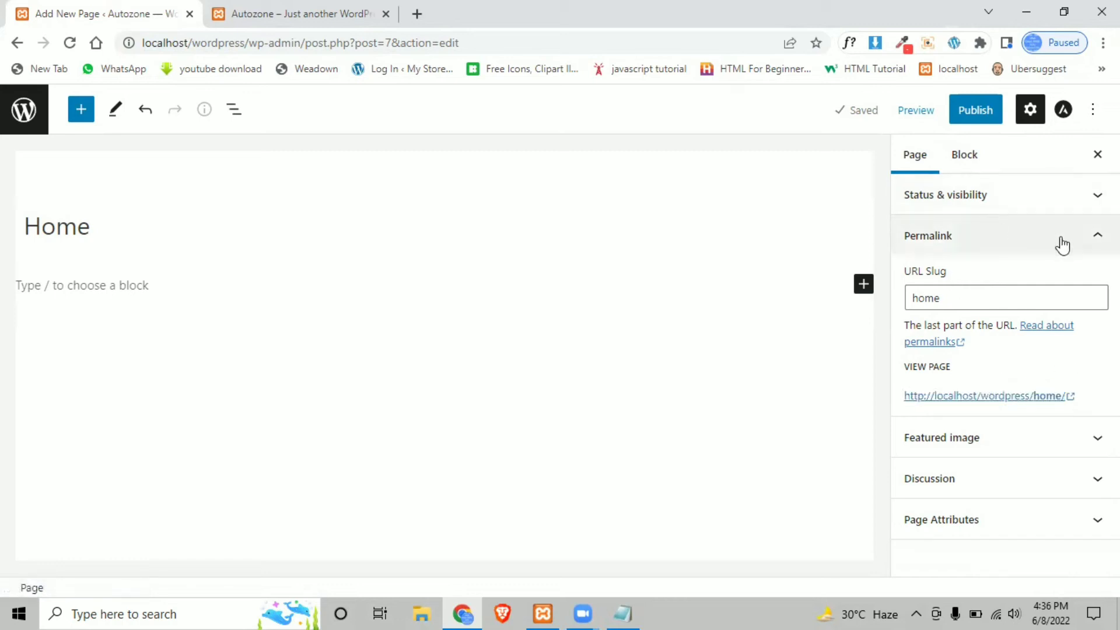
{"action": "left_click", "coordinate": [1001, 239]}
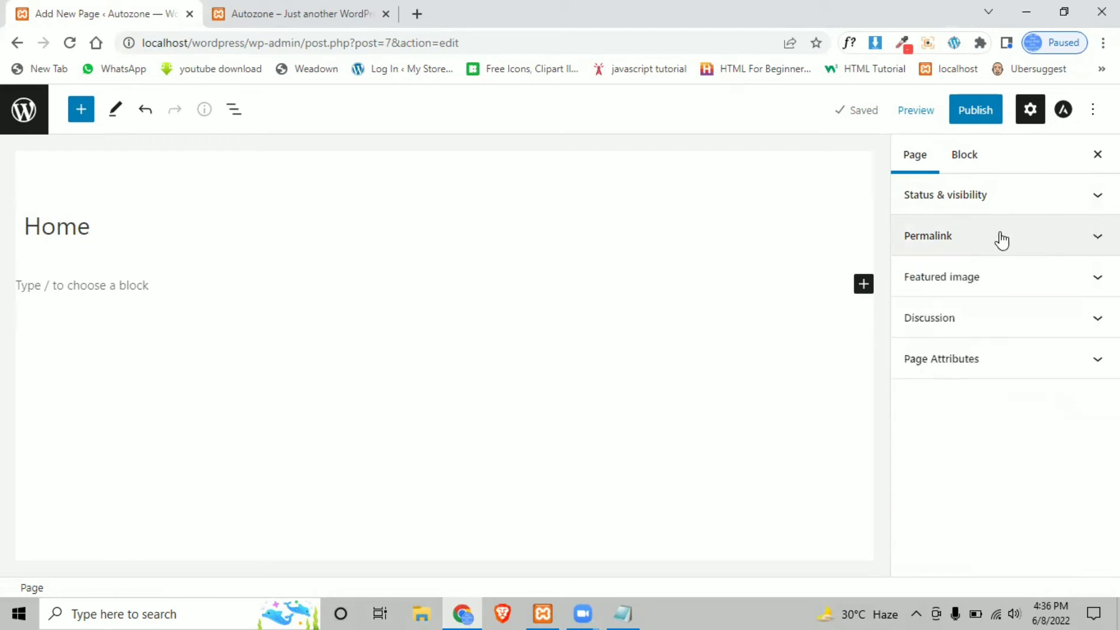
- Look over the Featured image and Discussion settings, then view the live site's homepage
{"action": "left_click", "coordinate": [1022, 283]}
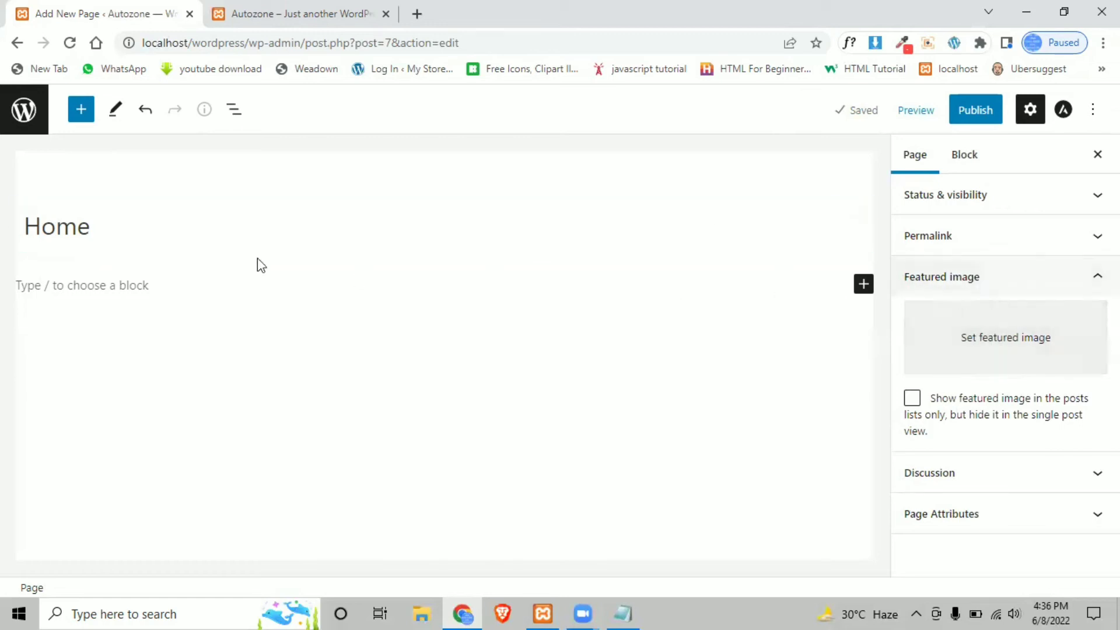
{"action": "left_click", "coordinate": [1013, 275]}
{"action": "left_click", "coordinate": [1013, 319]}
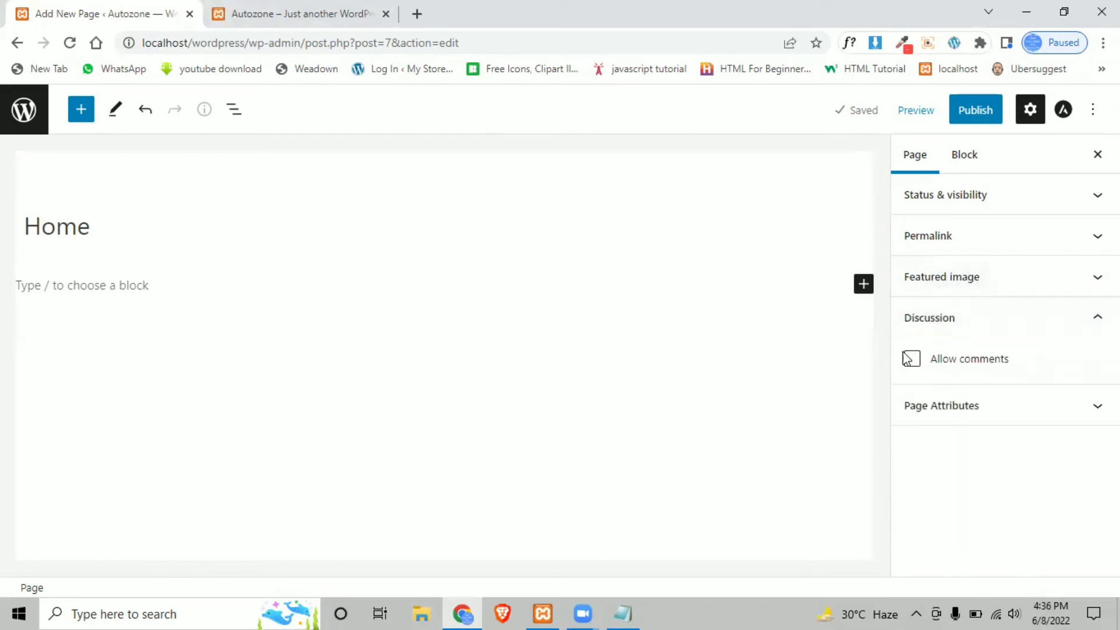
{"action": "left_click", "coordinate": [310, 12]}
{"action": "scroll", "coordinate": [274, 376], "scroll_direction": "down", "scroll_amount": 1}
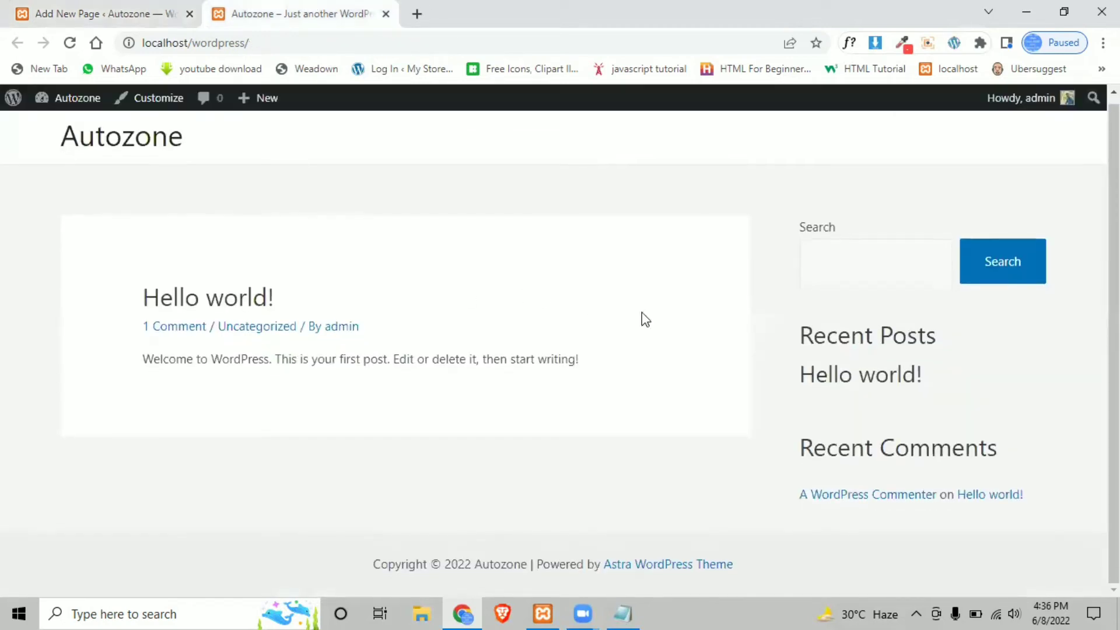
- Open the 'Hello world!' post to see its Leave a Comment form, then return to the editor
{"action": "left_click", "coordinate": [210, 300]}
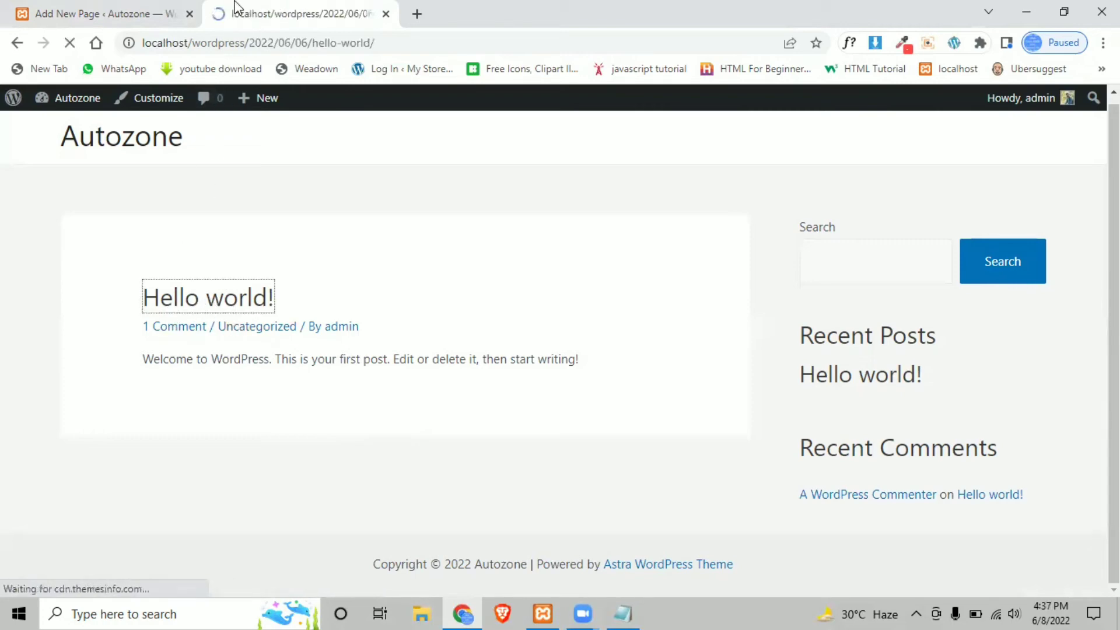
{"action": "scroll", "coordinate": [239, 291], "scroll_direction": "down", "scroll_amount": 14}
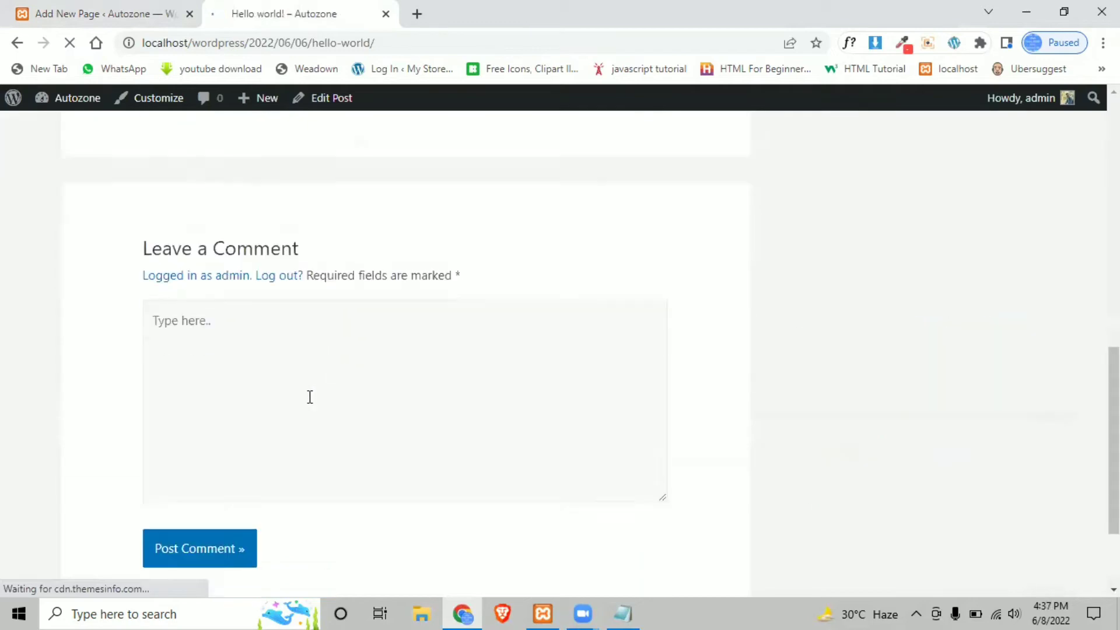
{"action": "scroll", "coordinate": [322, 370], "scroll_direction": "up", "scroll_amount": 3}
{"action": "left_click_drag", "start_coordinate": [106, 282], "coordinate": [300, 277]}
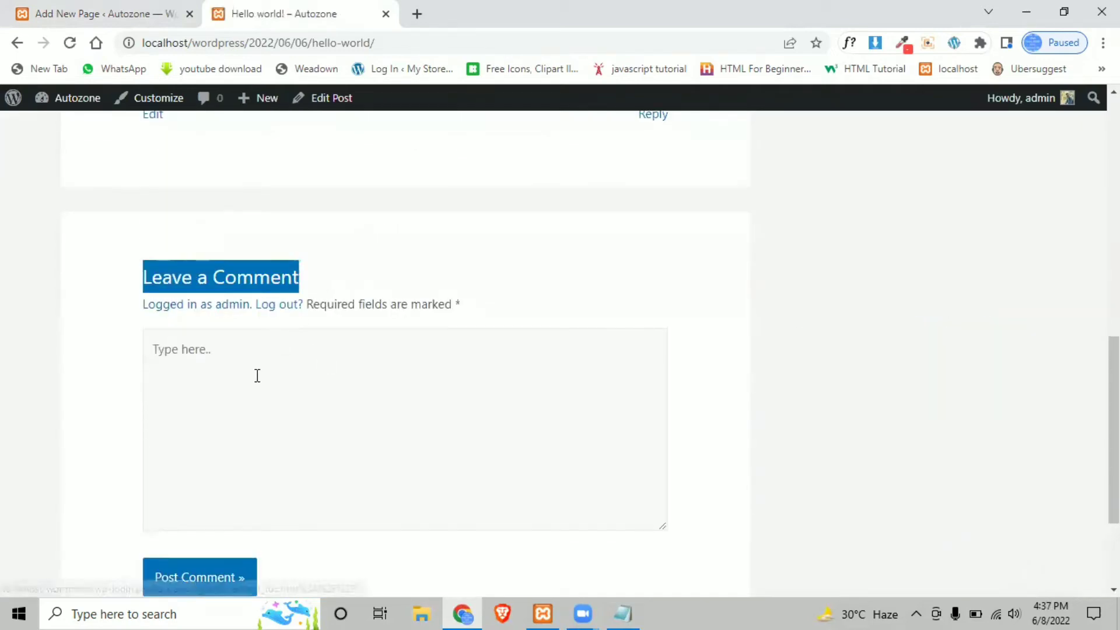
{"action": "left_click", "coordinate": [62, 9]}
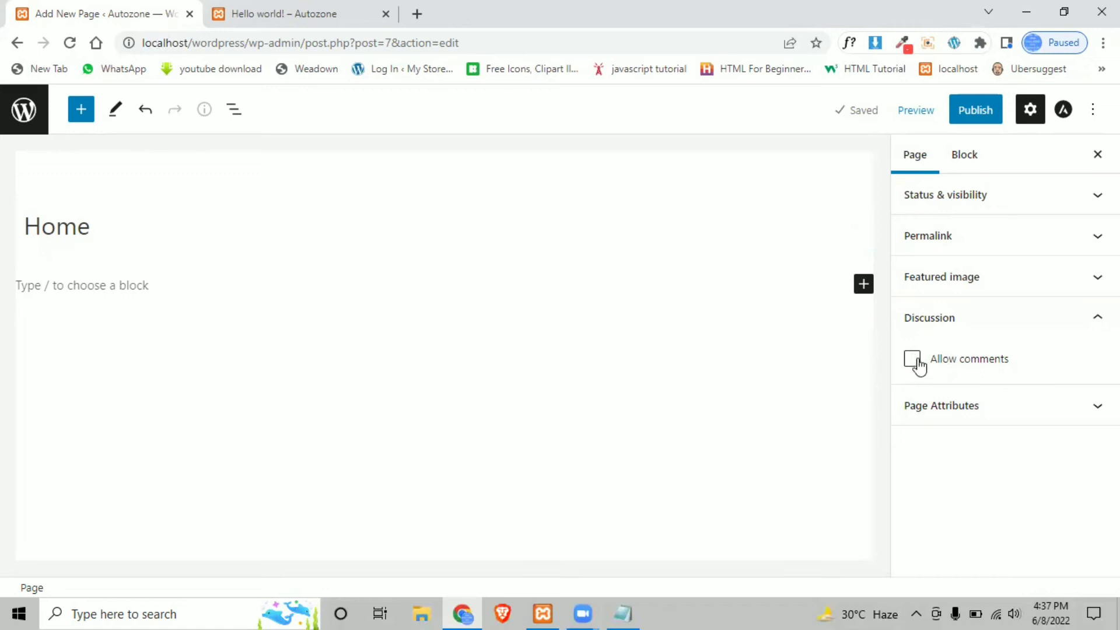
- Review and collapse Page Attributes and Discussion, then begin publishing the Home page
{"action": "left_click", "coordinate": [1024, 403]}
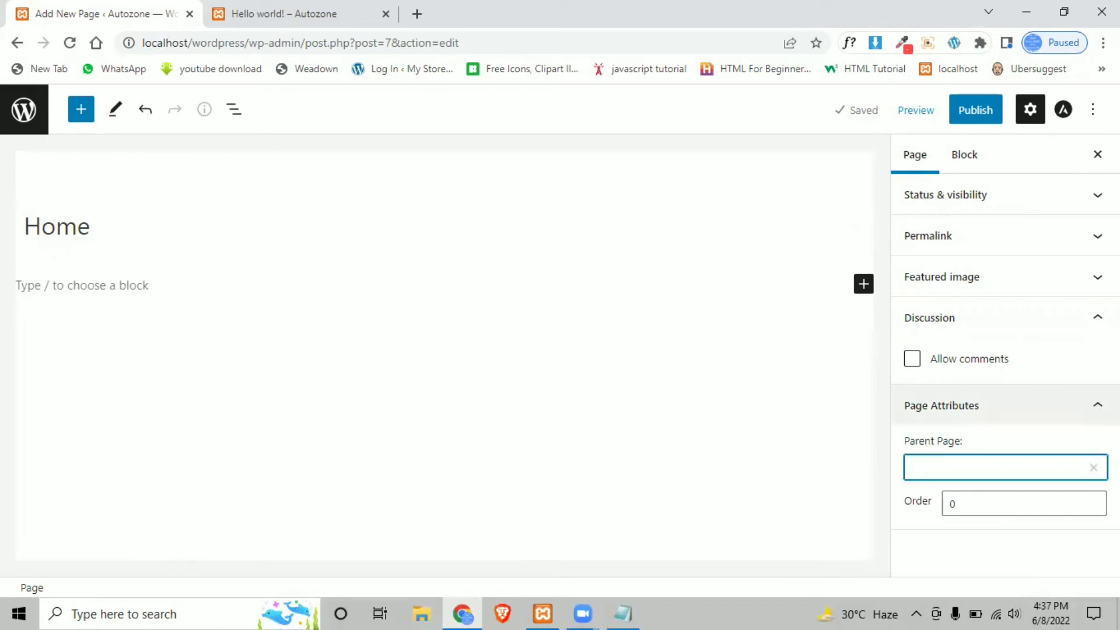
{"action": "left_click", "coordinate": [1092, 405]}
{"action": "left_click", "coordinate": [1091, 318]}
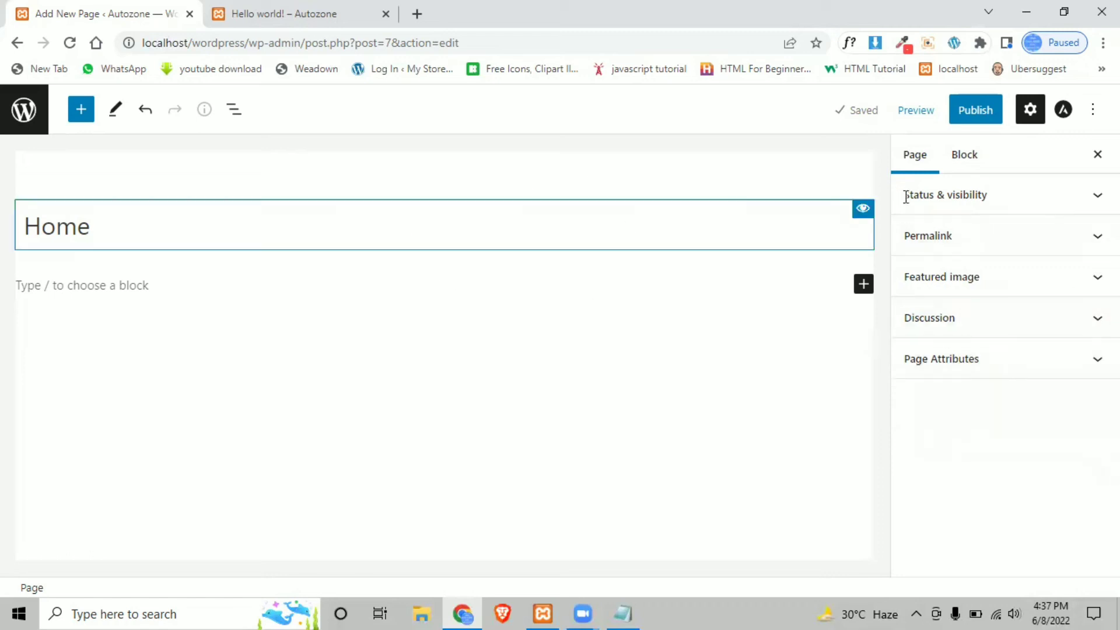
{"action": "left_click", "coordinate": [969, 114]}
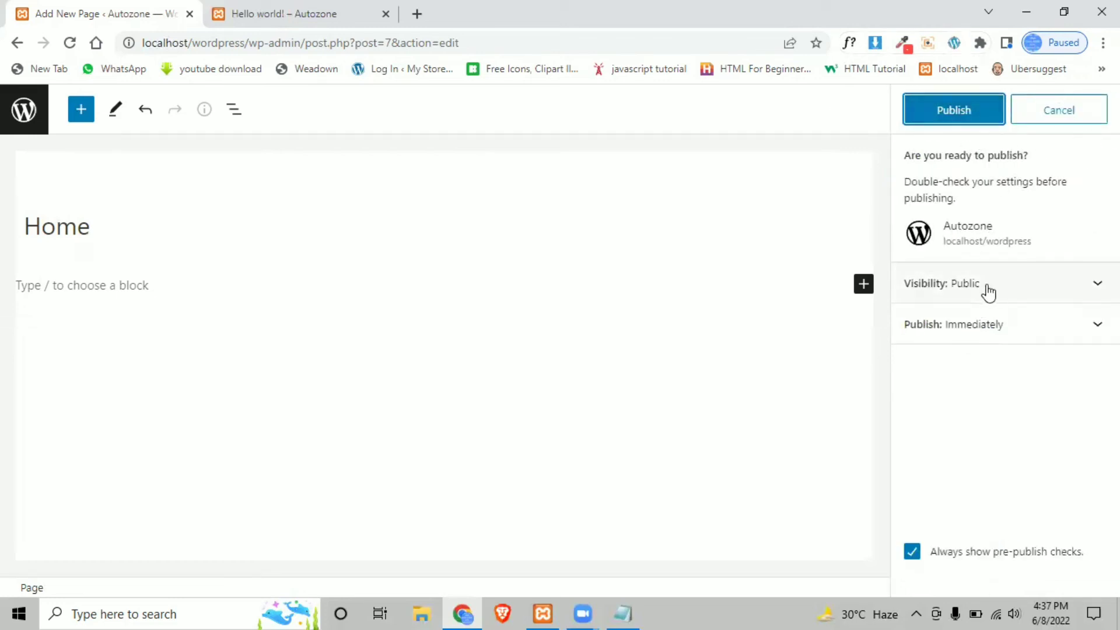
- Confirm publishing the Home page and open it in a new tab
{"action": "left_click", "coordinate": [937, 112]}
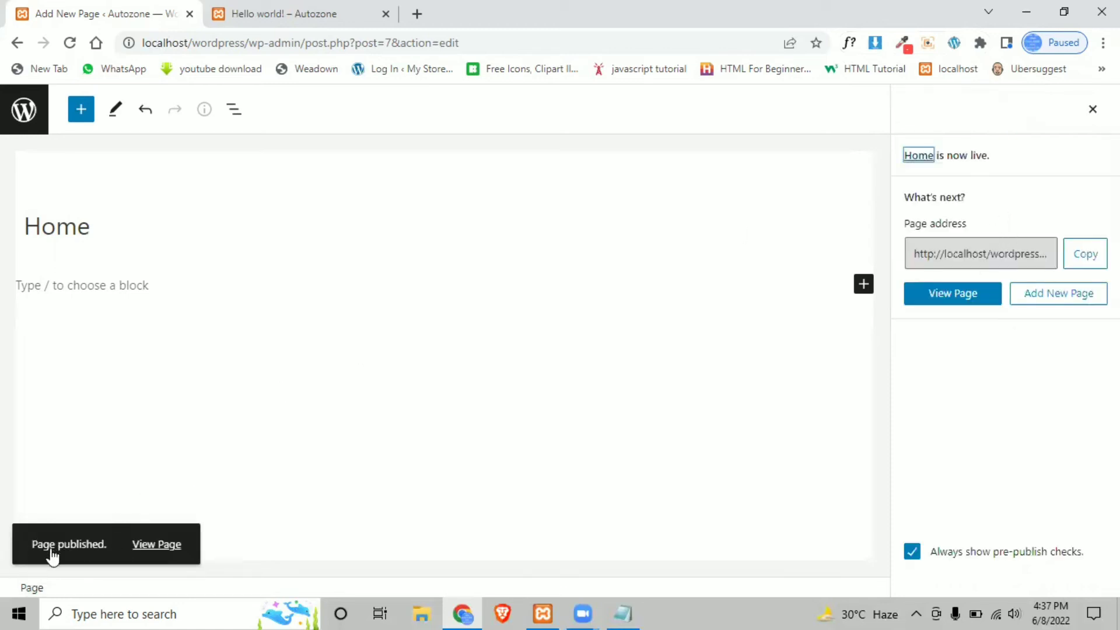
{"action": "left_click_drag", "start_coordinate": [153, 554], "coordinate": [257, 437]}
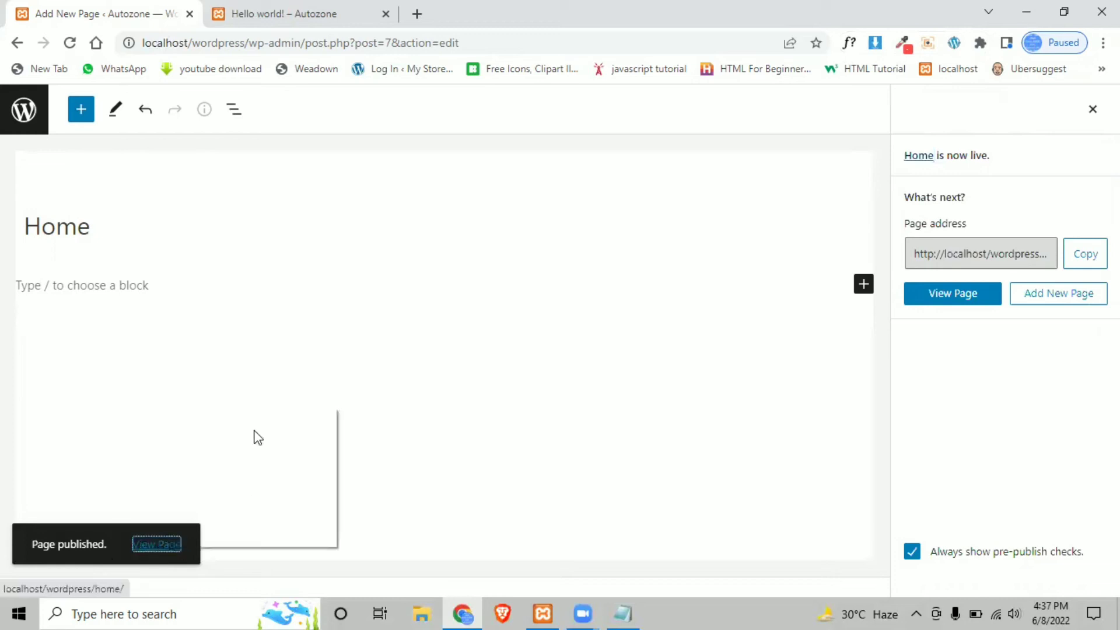
{"action": "left_click", "coordinate": [257, 420]}
- Check the live Home page, close its tab, and dismiss the post-publish panel
{"action": "left_click", "coordinate": [493, 13]}
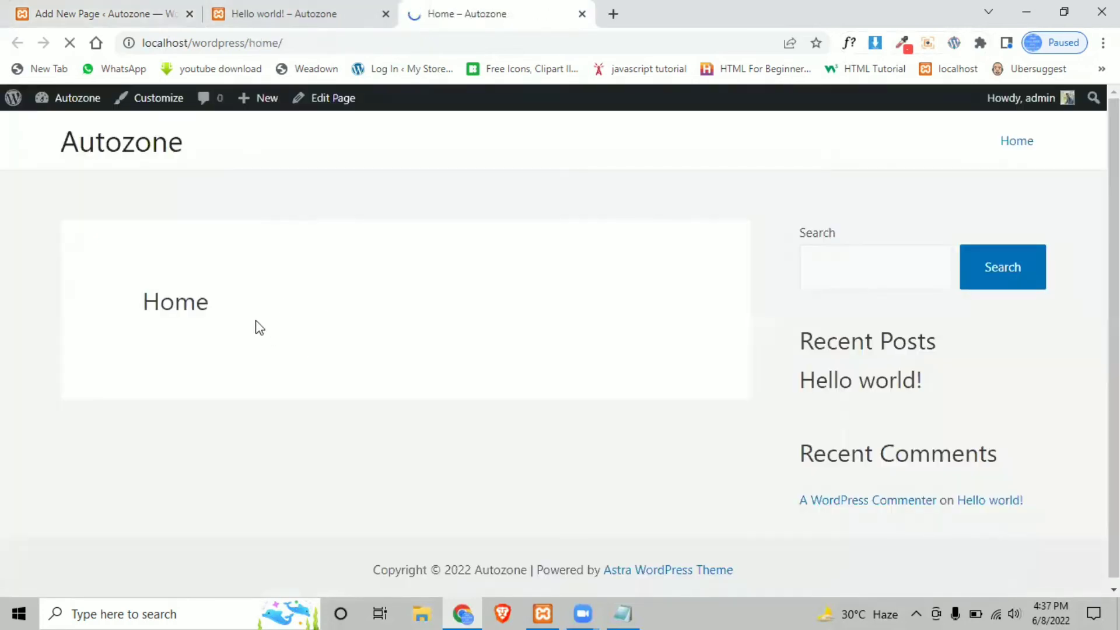
{"action": "scroll", "coordinate": [186, 361], "scroll_direction": "down", "scroll_amount": 2}
{"action": "scroll", "coordinate": [256, 344], "scroll_direction": "up", "scroll_amount": 2}
{"action": "key", "text": "ctrl+w"}
{"action": "left_click", "coordinate": [76, 9]}
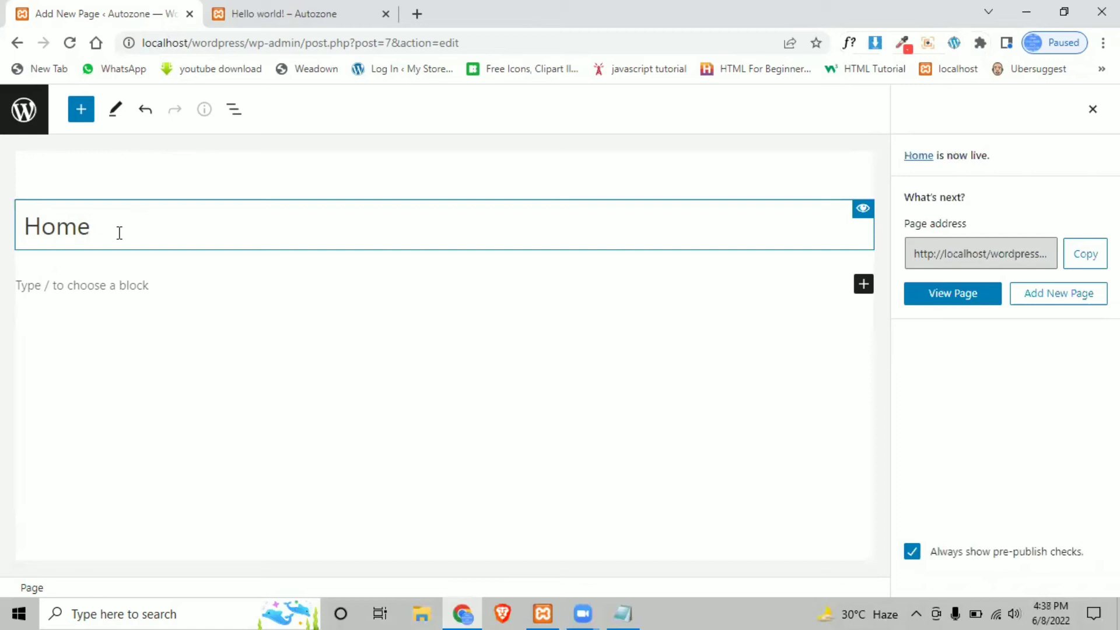
{"action": "left_click", "coordinate": [1093, 111]}
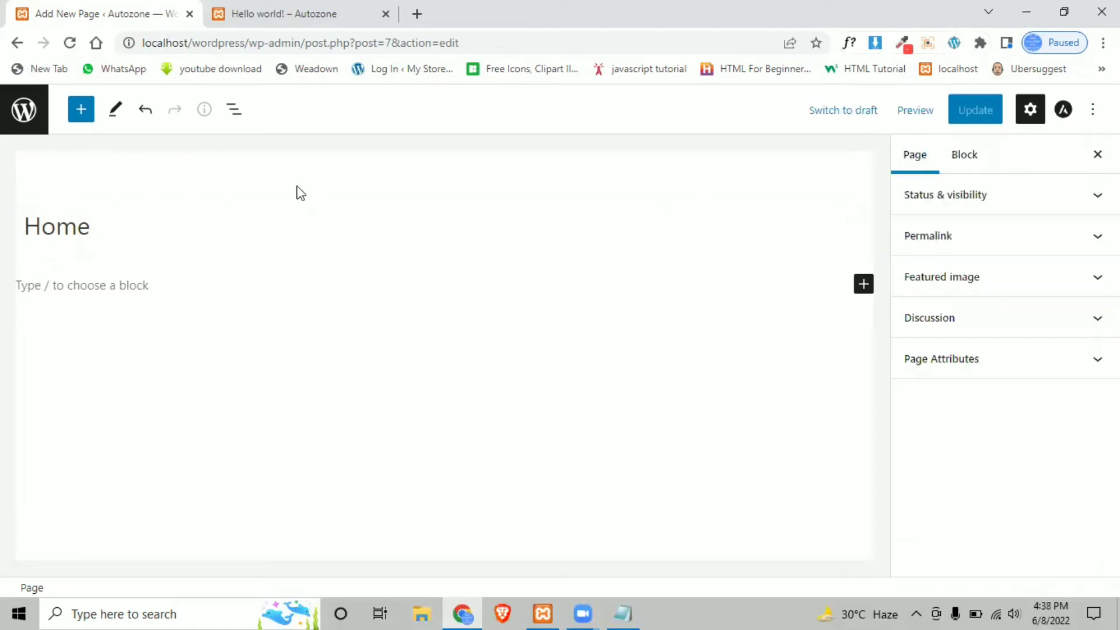
- Return to the Pages list, start another new page, and check Privacy Policy's Draft status
{"action": "left_click", "coordinate": [13, 115]}
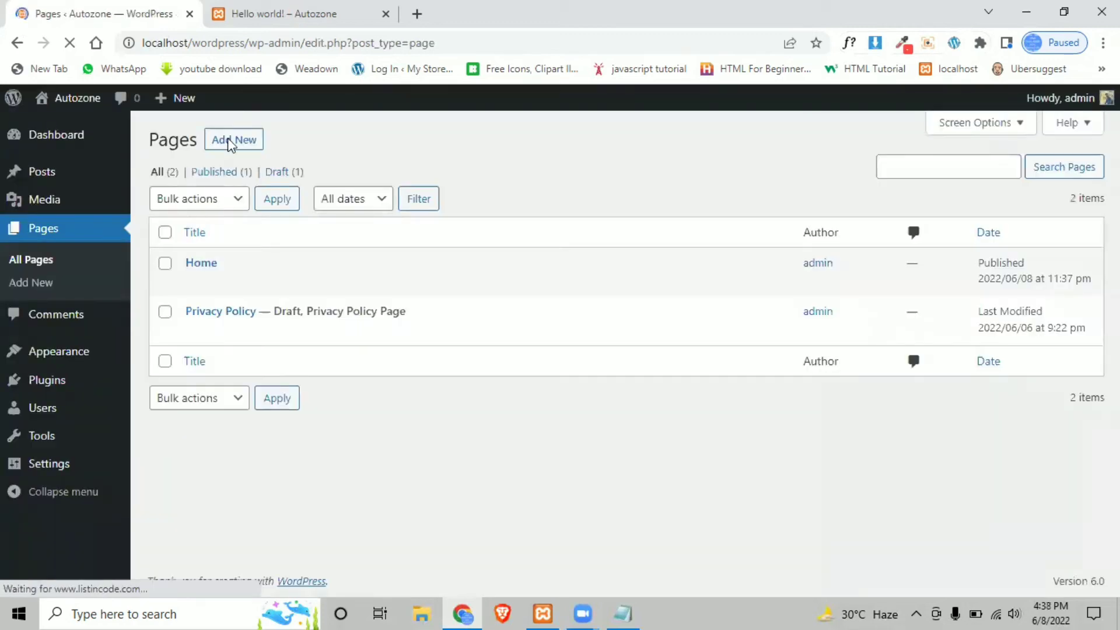
{"action": "left_click", "coordinate": [229, 143]}
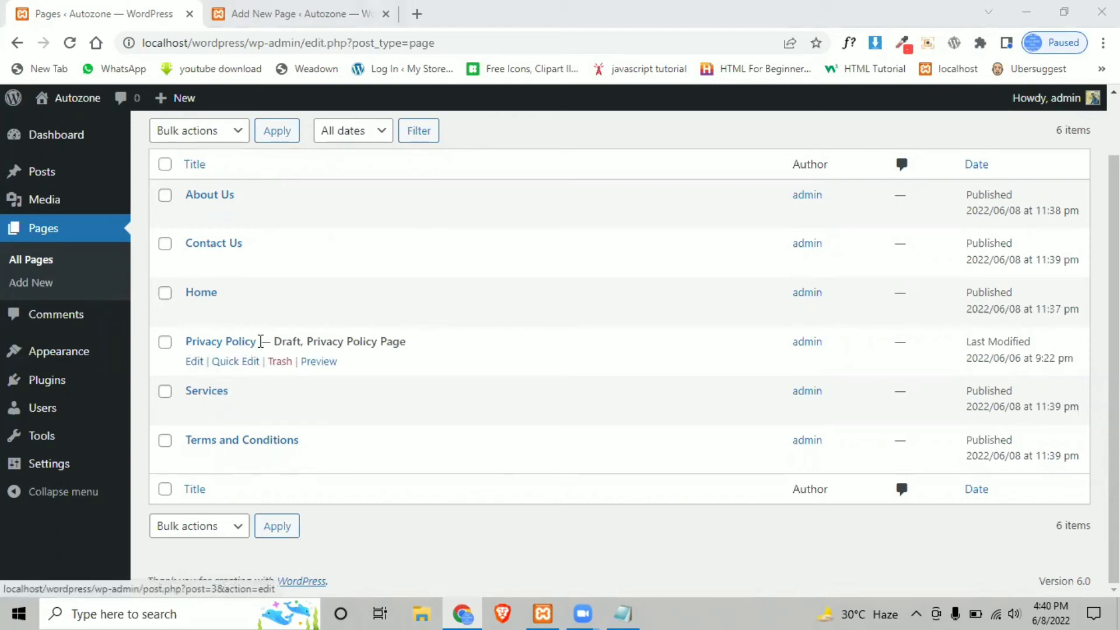
{"action": "left_click_drag", "start_coordinate": [289, 341], "coordinate": [304, 341]}
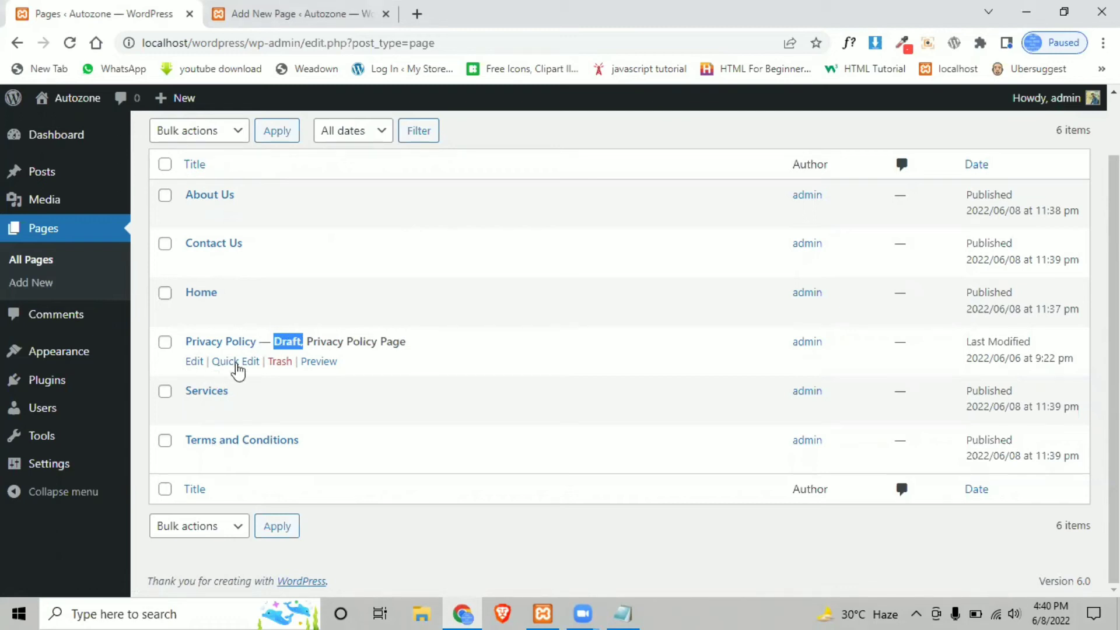
- Quick-edit the Privacy Policy page to have no parent and status Published, then update it
{"action": "left_click", "coordinate": [232, 362]}
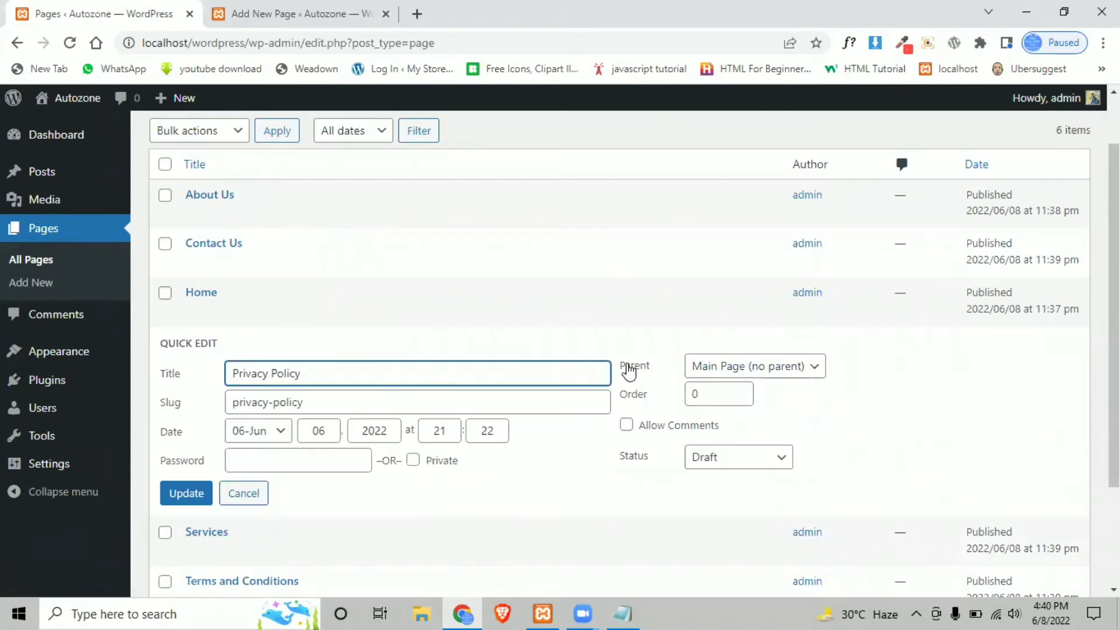
{"action": "left_click", "coordinate": [723, 367]}
{"action": "left_click", "coordinate": [721, 386]}
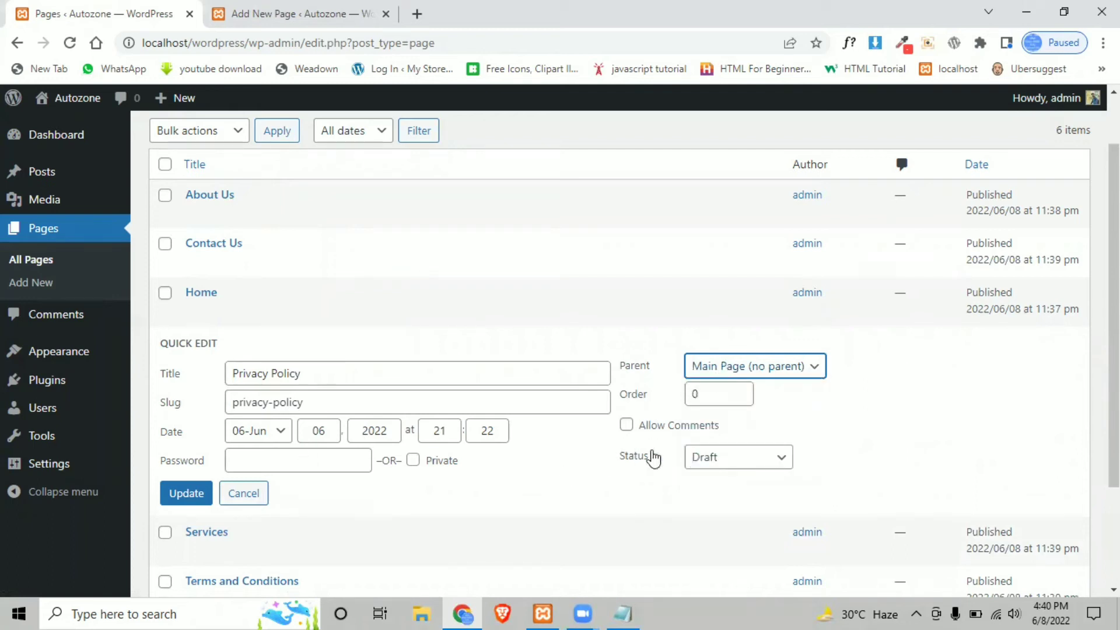
{"action": "left_click", "coordinate": [739, 457]}
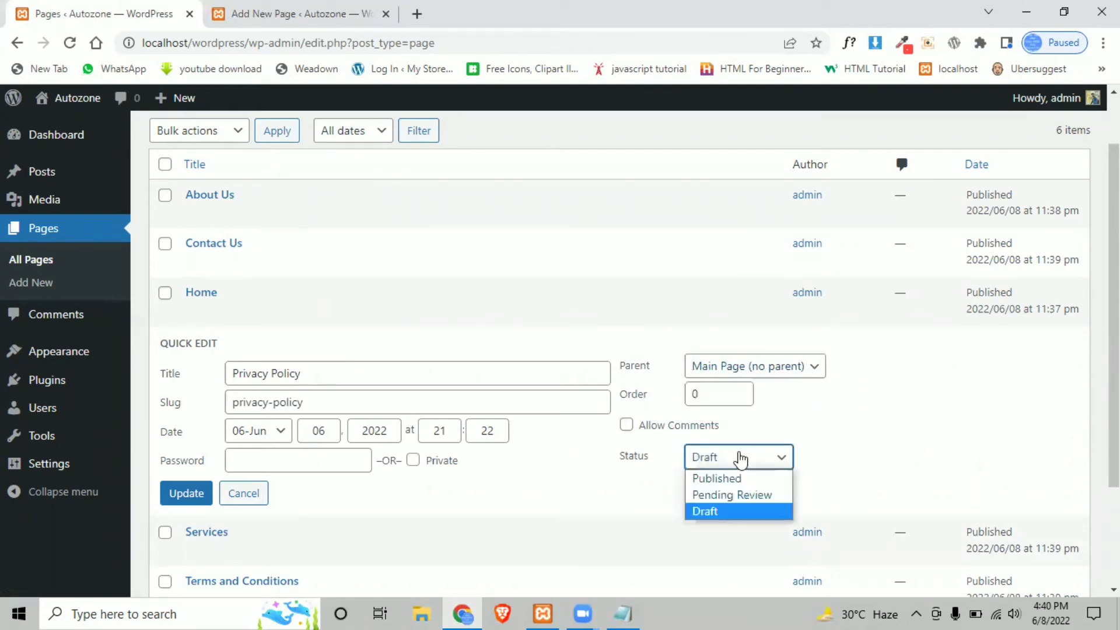
{"action": "left_click", "coordinate": [756, 479]}
{"action": "left_click", "coordinate": [181, 503]}
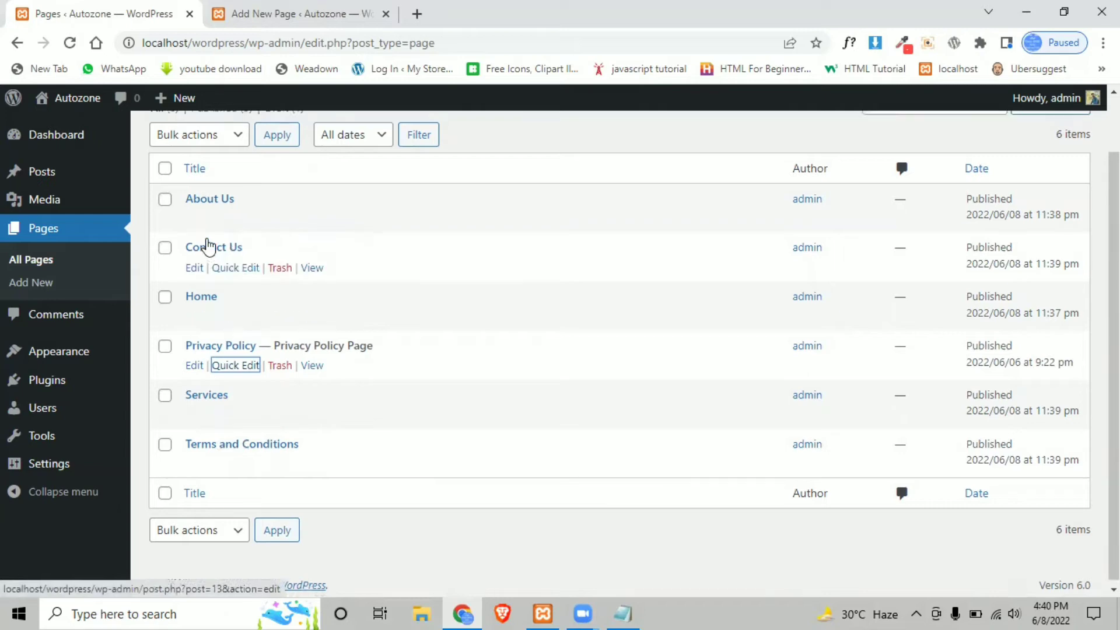
{"action": "scroll", "coordinate": [210, 244], "scroll_direction": "up", "scroll_amount": 1}
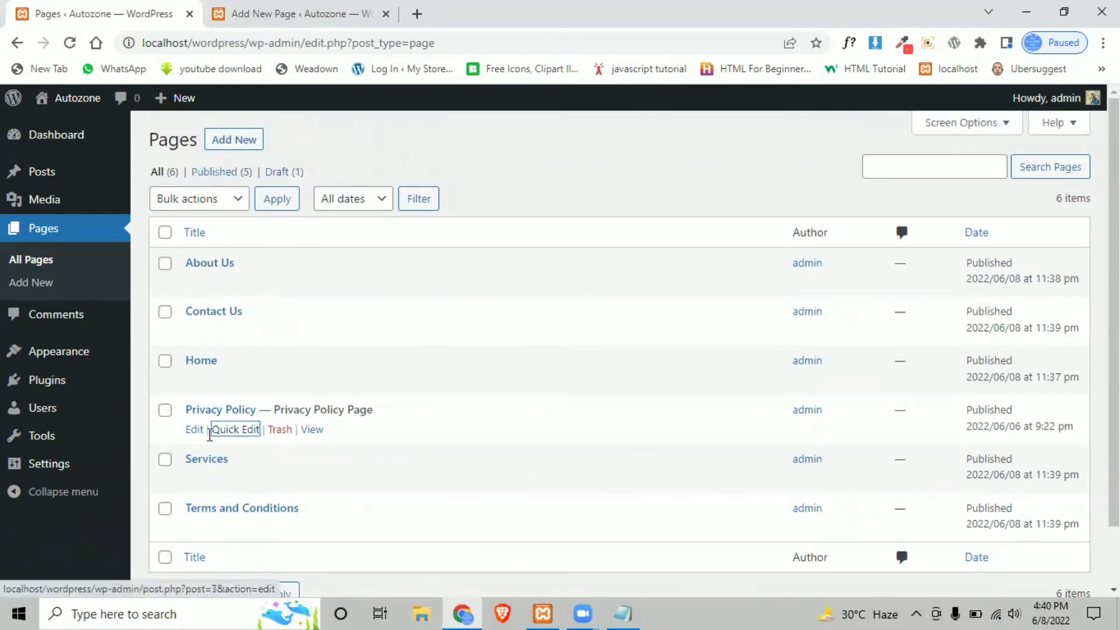
- Close the page editor tab, view the live Autozone site in a new tab, then return to Pages
{"action": "left_click", "coordinate": [320, 13]}
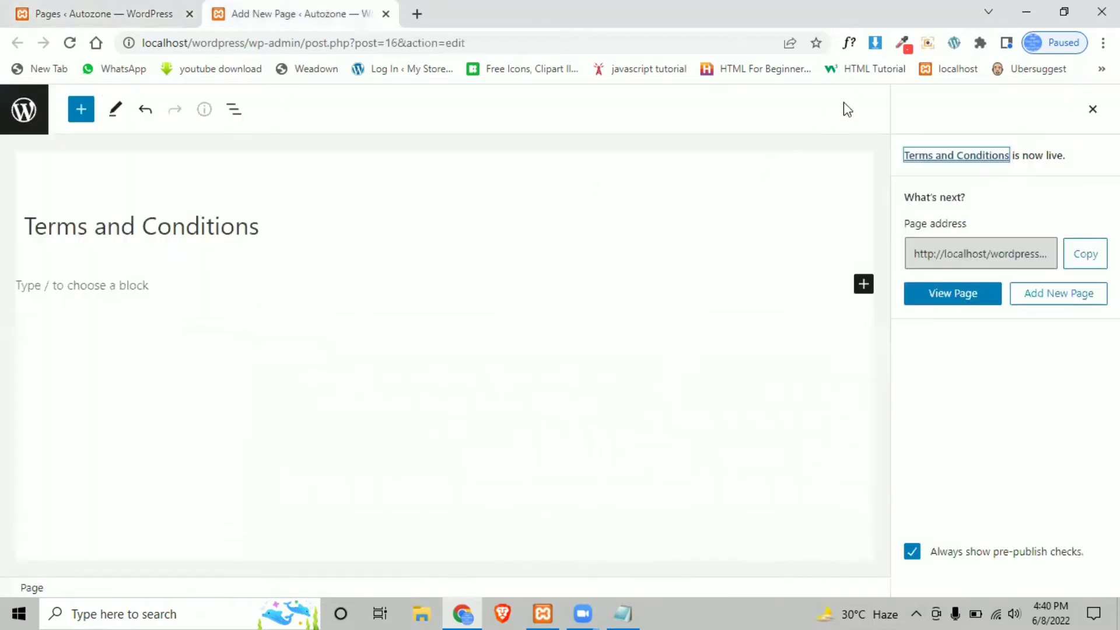
{"action": "left_click", "coordinate": [386, 14]}
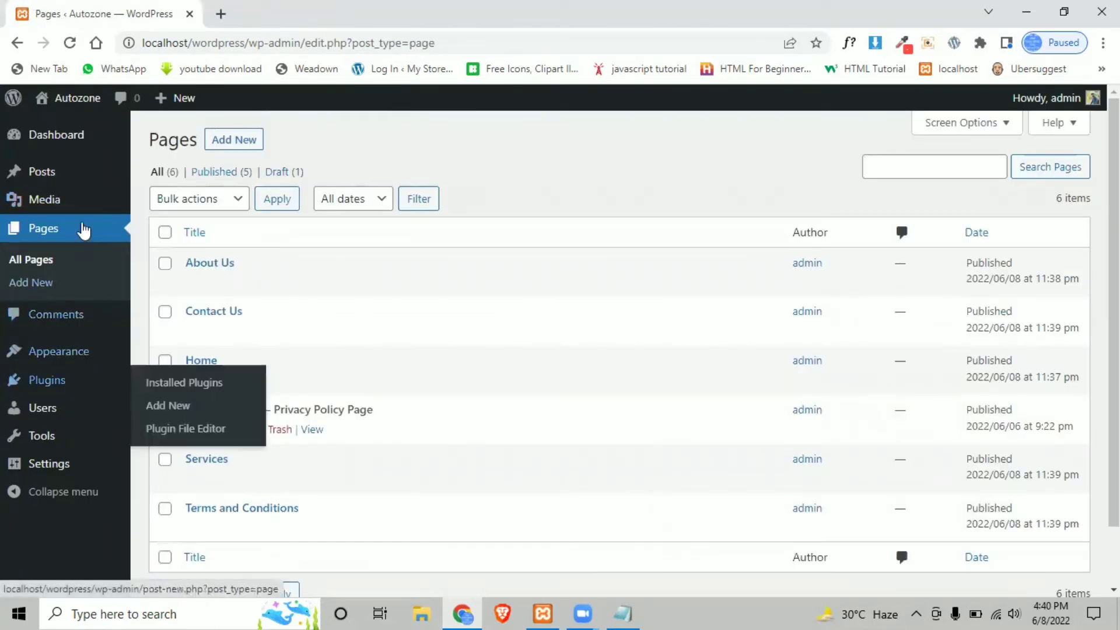
{"action": "mouse_move", "coordinate": [87, 201]}
{"action": "mouse_move", "coordinate": [75, 99]}
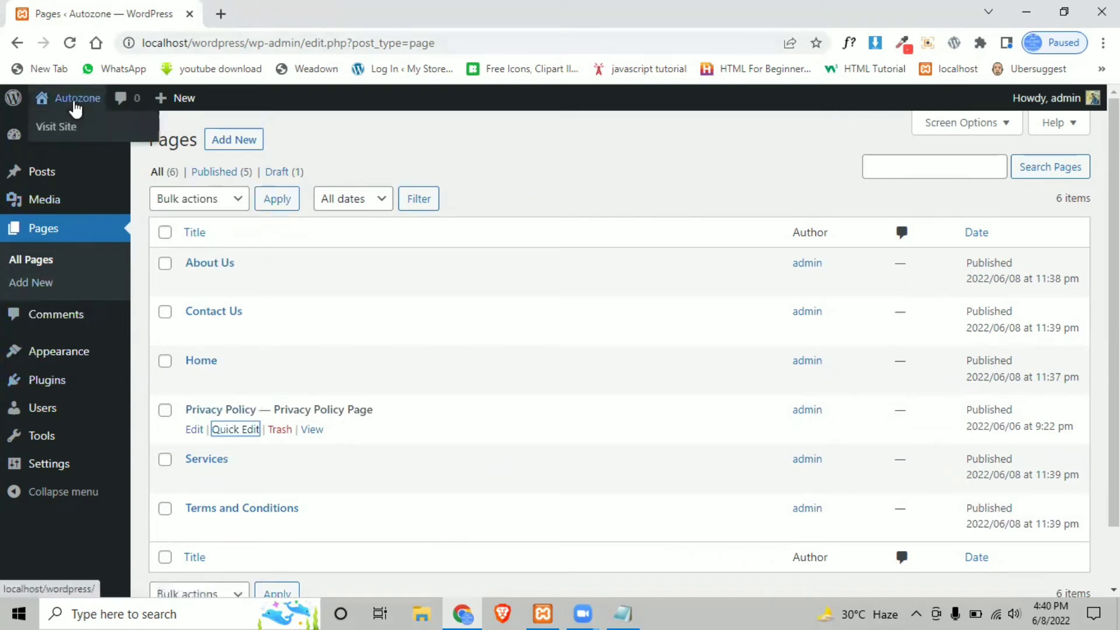
{"action": "right_click", "coordinate": [56, 131]}
{"action": "left_click", "coordinate": [93, 140]}
{"action": "left_click", "coordinate": [215, 16]}
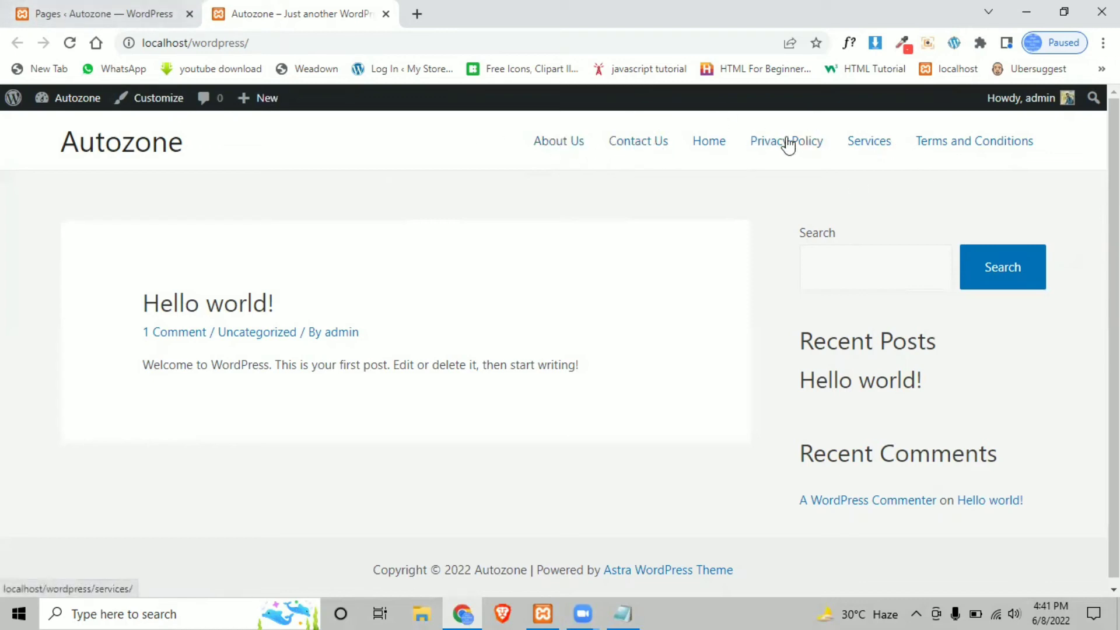
{"action": "left_click", "coordinate": [124, 8]}
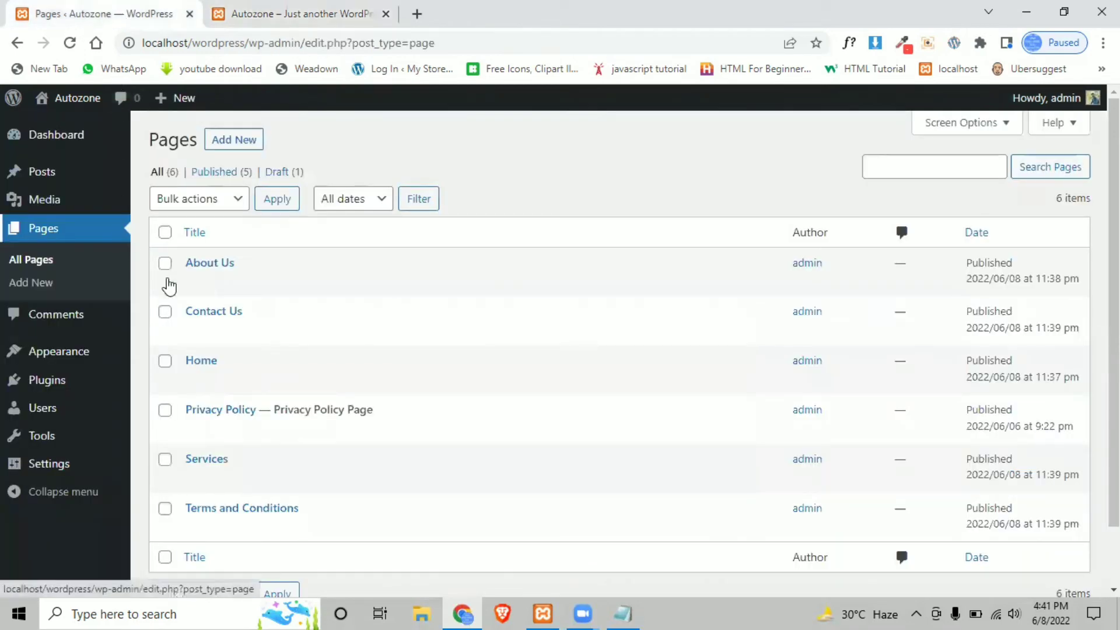
{"action": "mouse_move", "coordinate": [84, 360]}
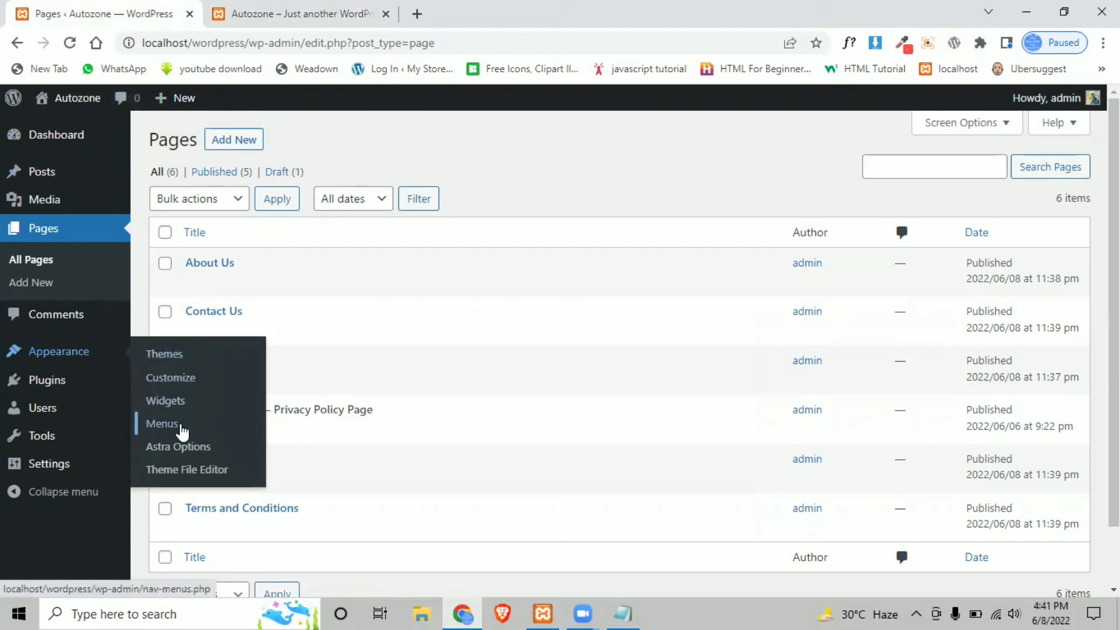
- Open Appearance > Menus in a new browser tab and switch to it
{"action": "right_click", "coordinate": [166, 423]}
{"action": "left_click", "coordinate": [208, 432]}
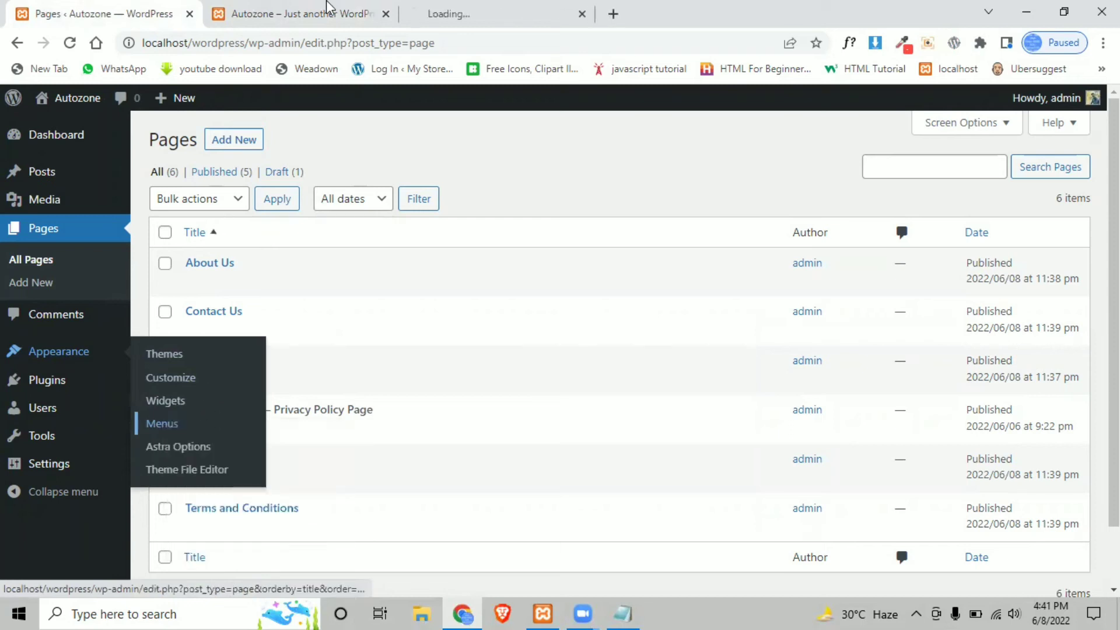
{"action": "left_click", "coordinate": [457, 8]}
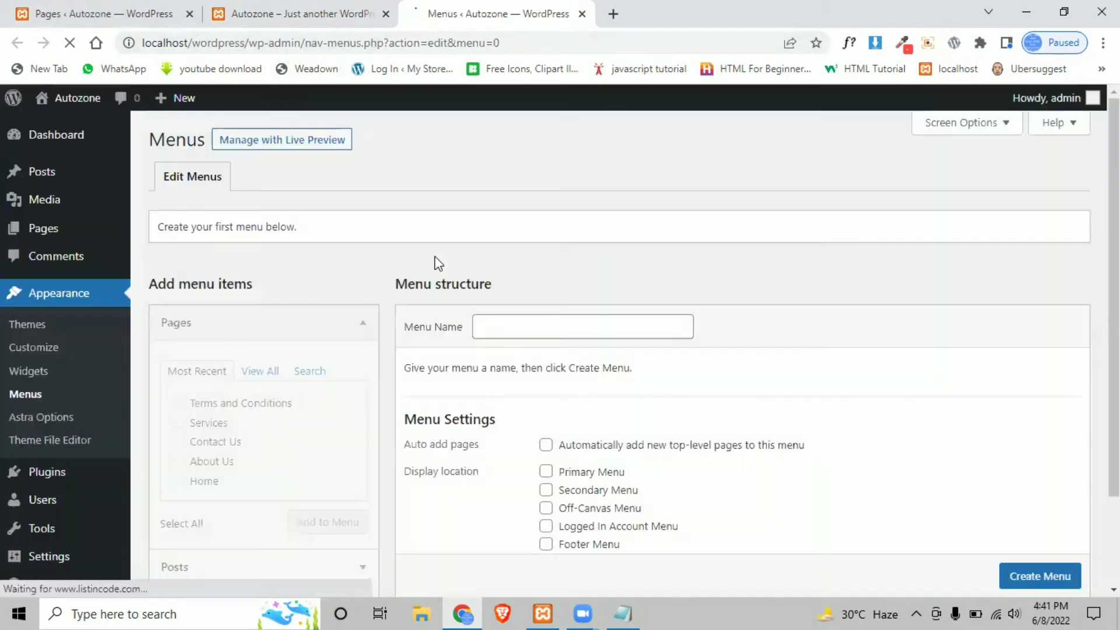
{"action": "scroll", "coordinate": [475, 343], "scroll_direction": "down", "scroll_amount": 2}
{"action": "scroll", "coordinate": [367, 320], "scroll_direction": "up", "scroll_amount": 2}
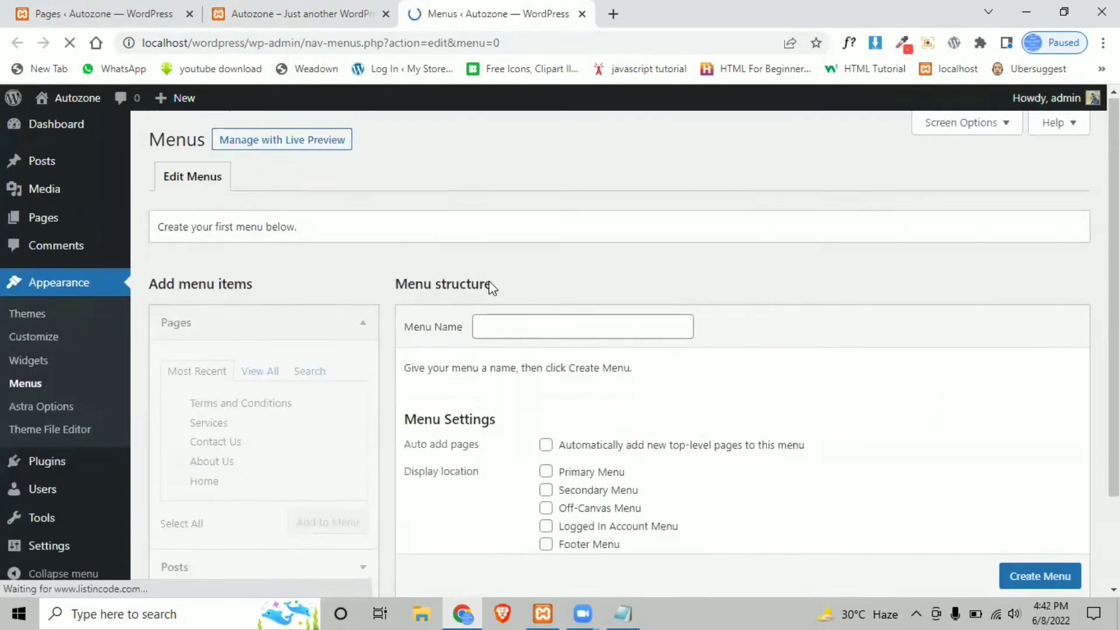
- Focus the Menu Name field, ready to name the new menu
{"action": "left_click", "coordinate": [515, 321]}
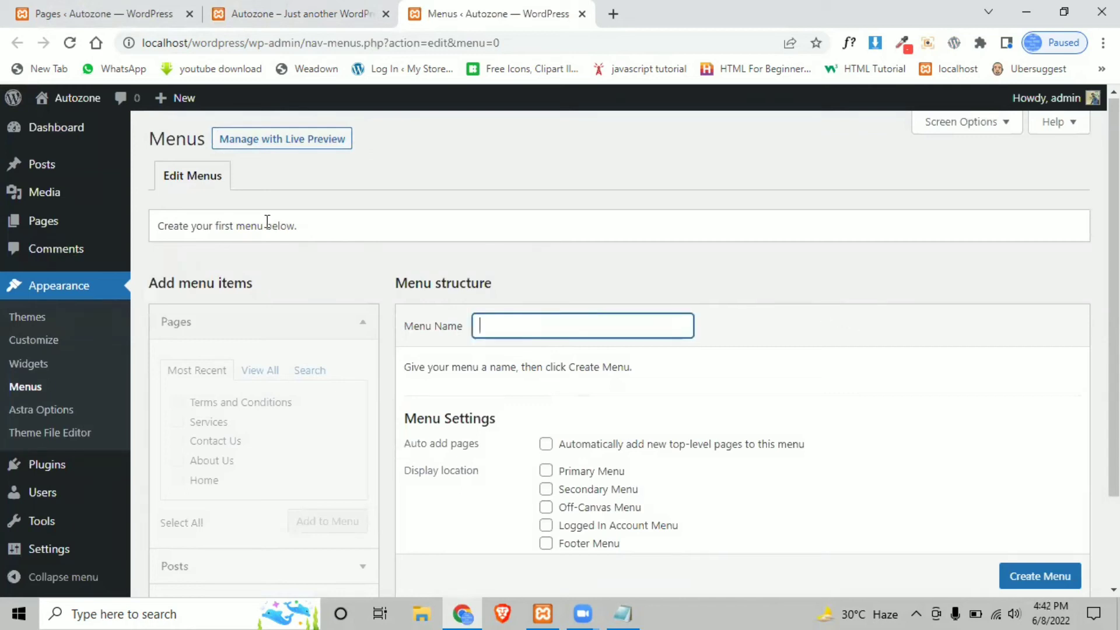
{"action": "scroll", "coordinate": [503, 359], "scroll_direction": "down", "scroll_amount": 2}
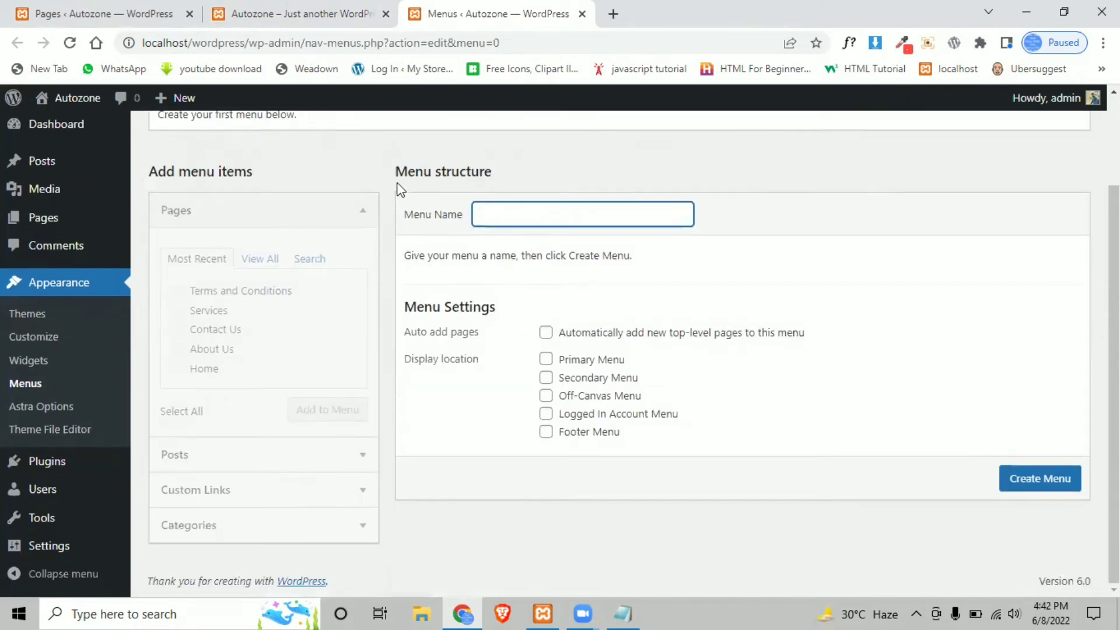
{"action": "left_click_drag", "start_coordinate": [396, 174], "coordinate": [492, 175]}
{"action": "left_click", "coordinate": [500, 186]}
{"action": "left_click", "coordinate": [500, 215]}
{"action": "left_click_drag", "start_coordinate": [405, 216], "coordinate": [459, 238]}
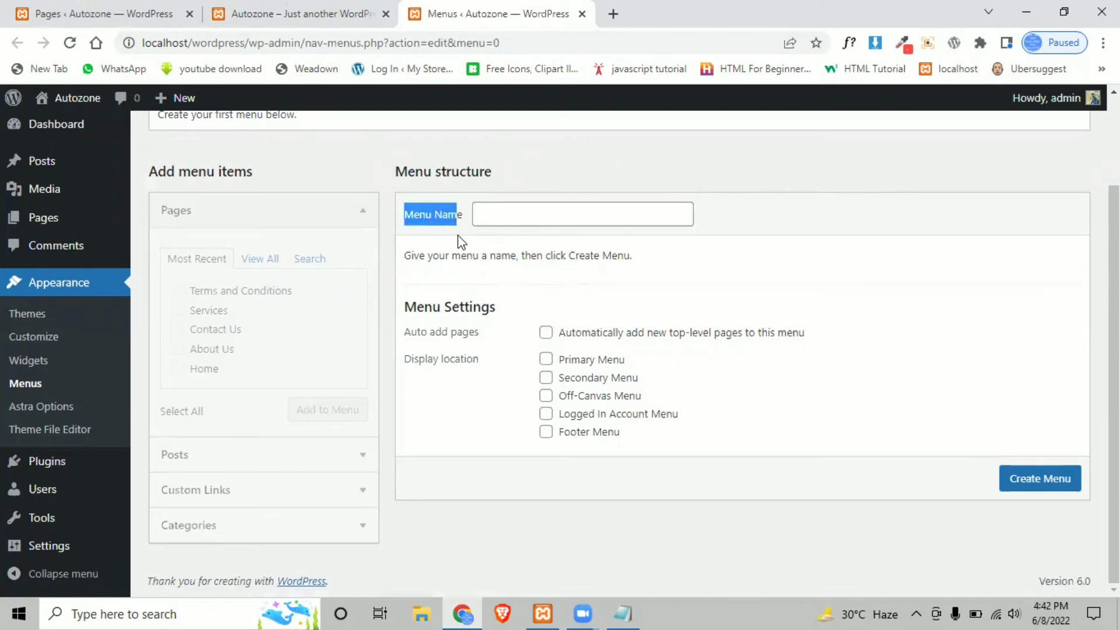
{"action": "left_click", "coordinate": [459, 239]}
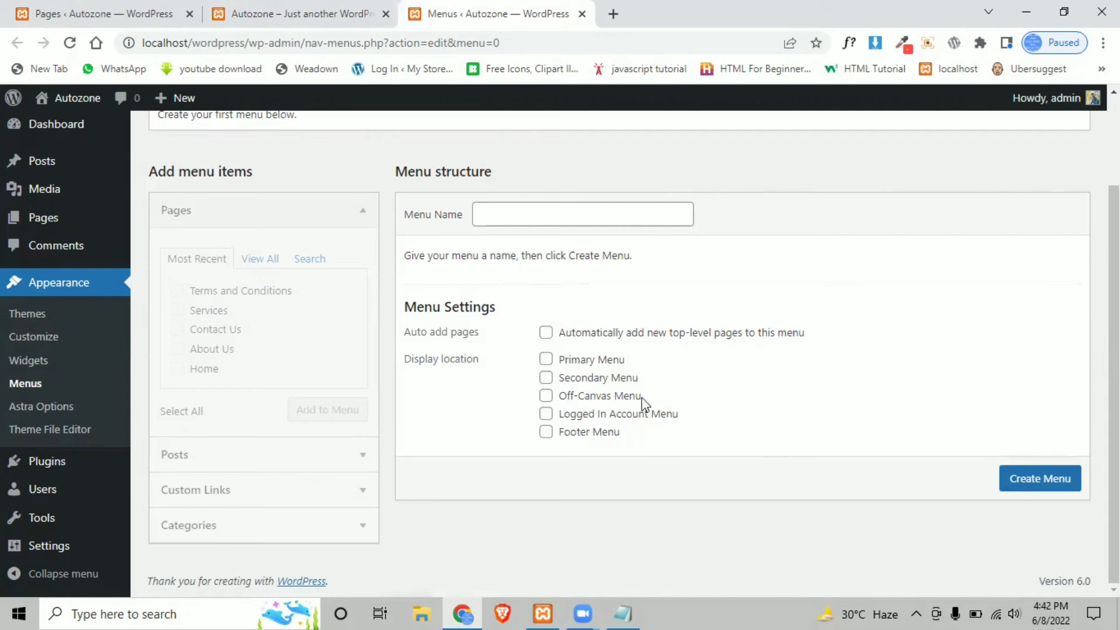
{"action": "scroll", "coordinate": [447, 332], "scroll_direction": "up", "scroll_amount": 2}
{"action": "left_click", "coordinate": [521, 322]}
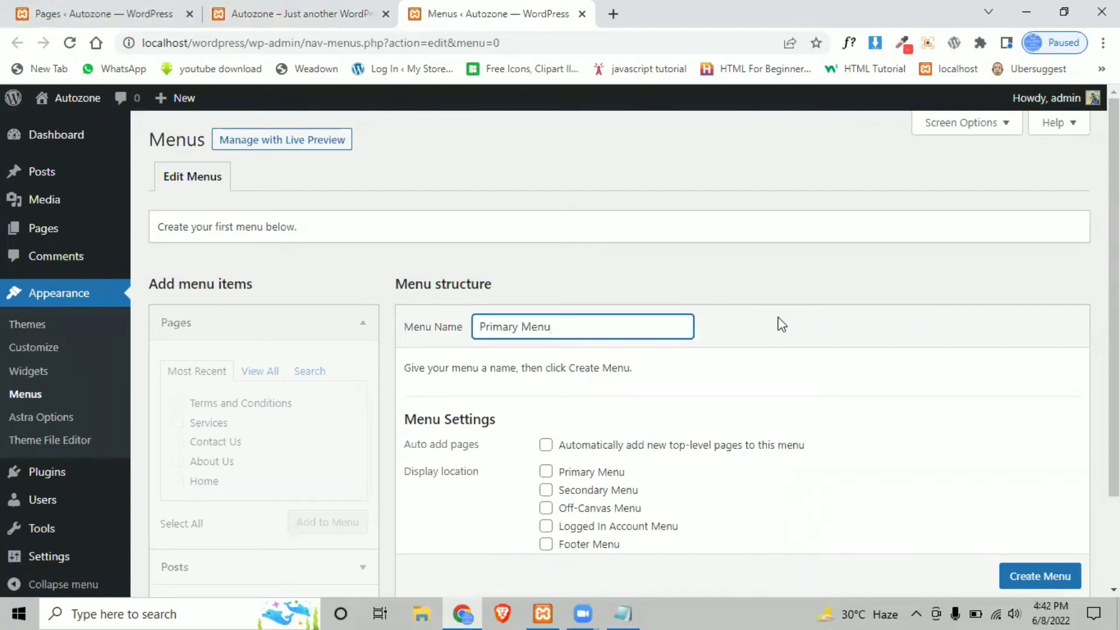
- Tick the Primary Menu display location and create the menu named 'Primary Menu'
{"action": "left_click", "coordinate": [547, 473]}
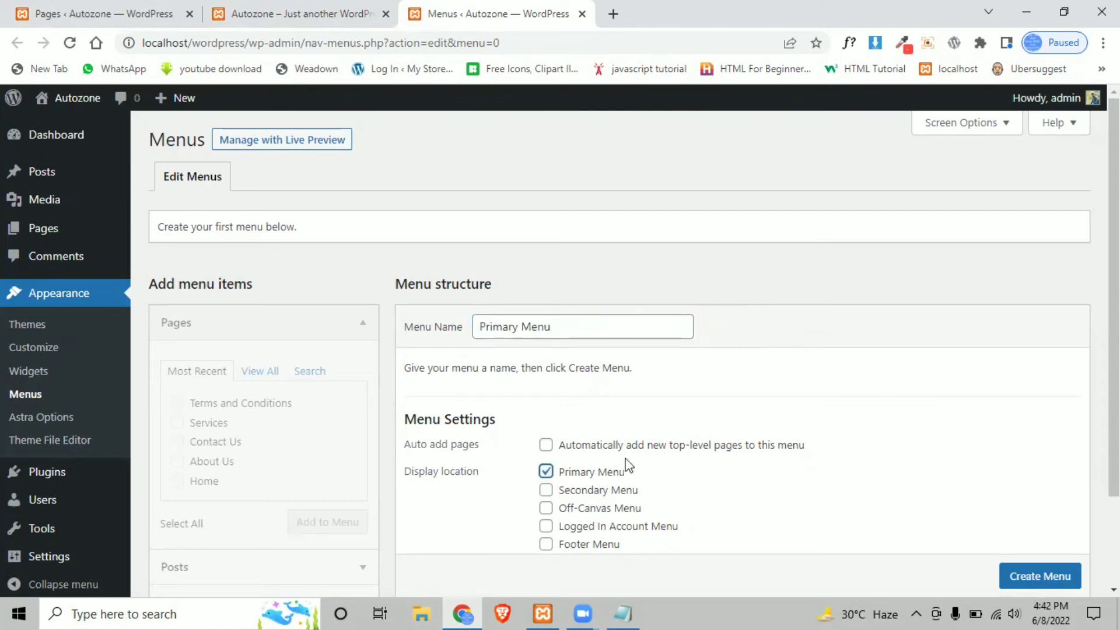
{"action": "left_click", "coordinate": [307, 7]}
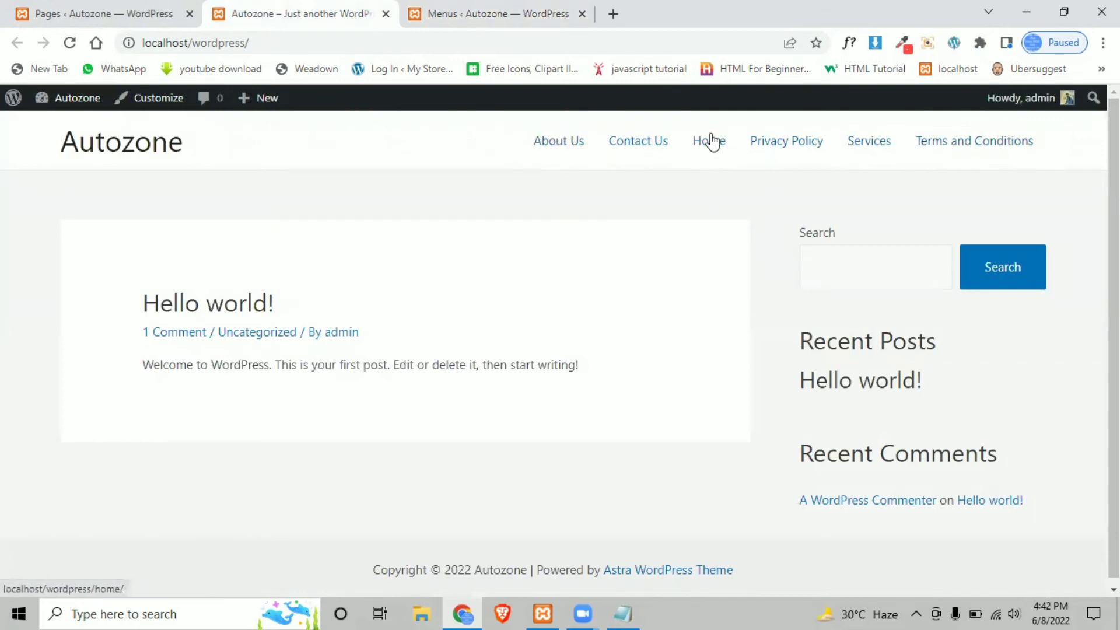
{"action": "left_click", "coordinate": [124, 8]}
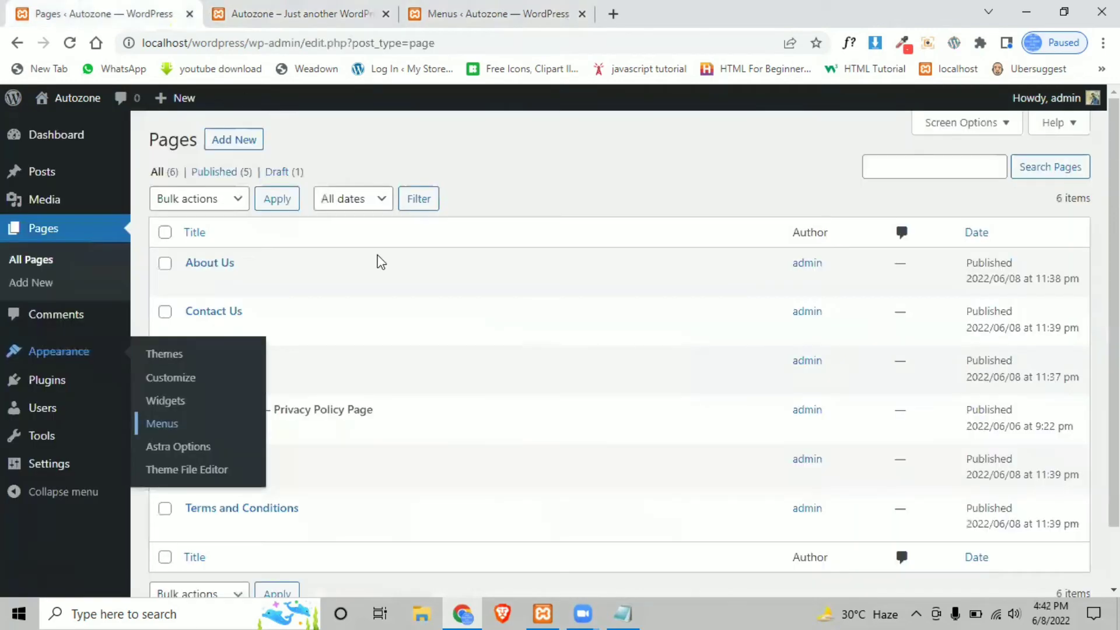
{"action": "left_click", "coordinate": [297, 8]}
{"action": "left_click", "coordinate": [84, 9]}
{"action": "left_click", "coordinate": [470, 14]}
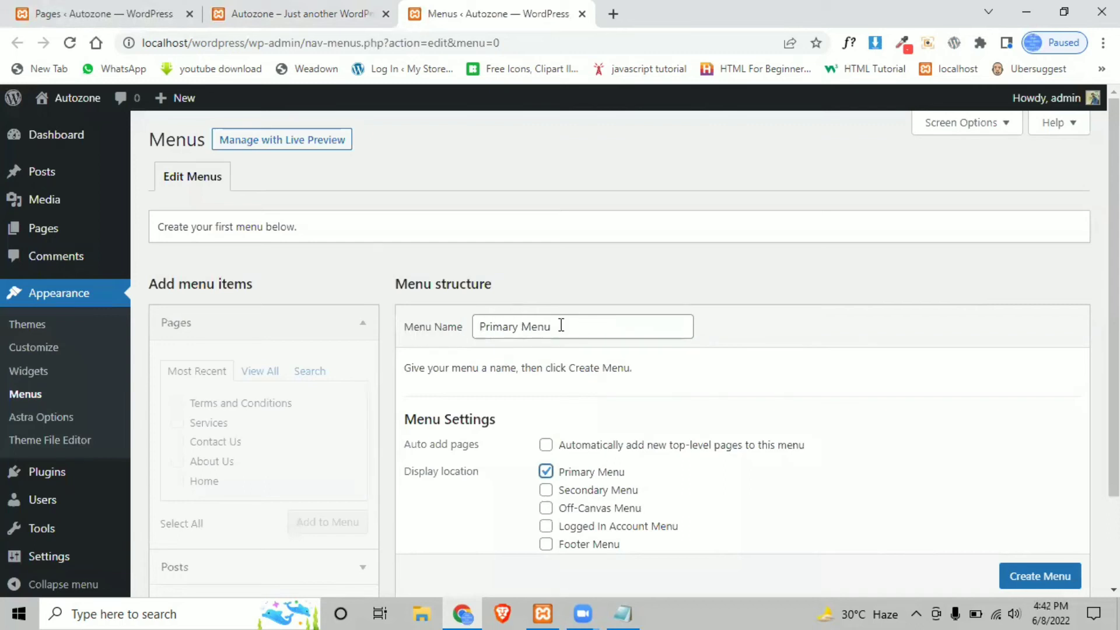
{"action": "scroll", "coordinate": [501, 409], "scroll_direction": "down", "scroll_amount": 3}
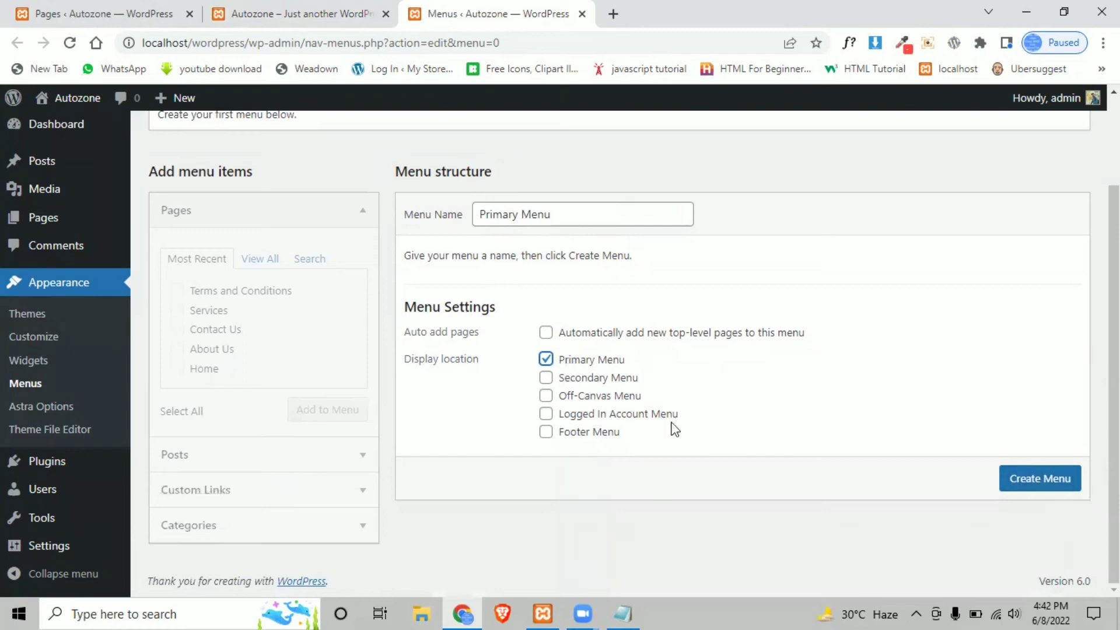
{"action": "left_click", "coordinate": [178, 11]}
{"action": "left_click", "coordinate": [300, 8]}
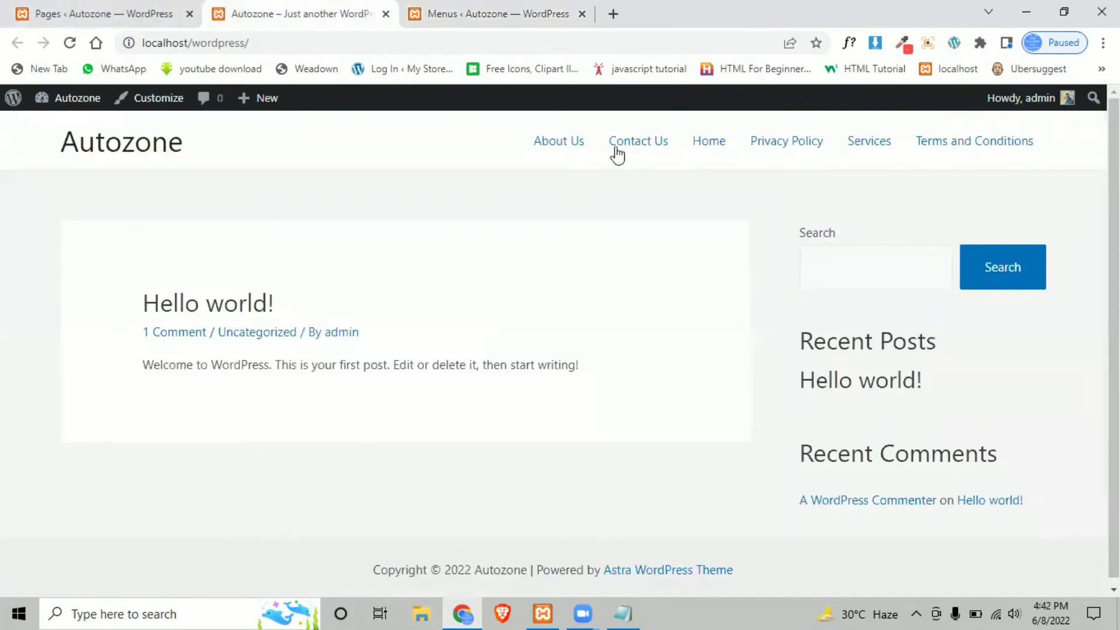
{"action": "left_click", "coordinate": [459, 9]}
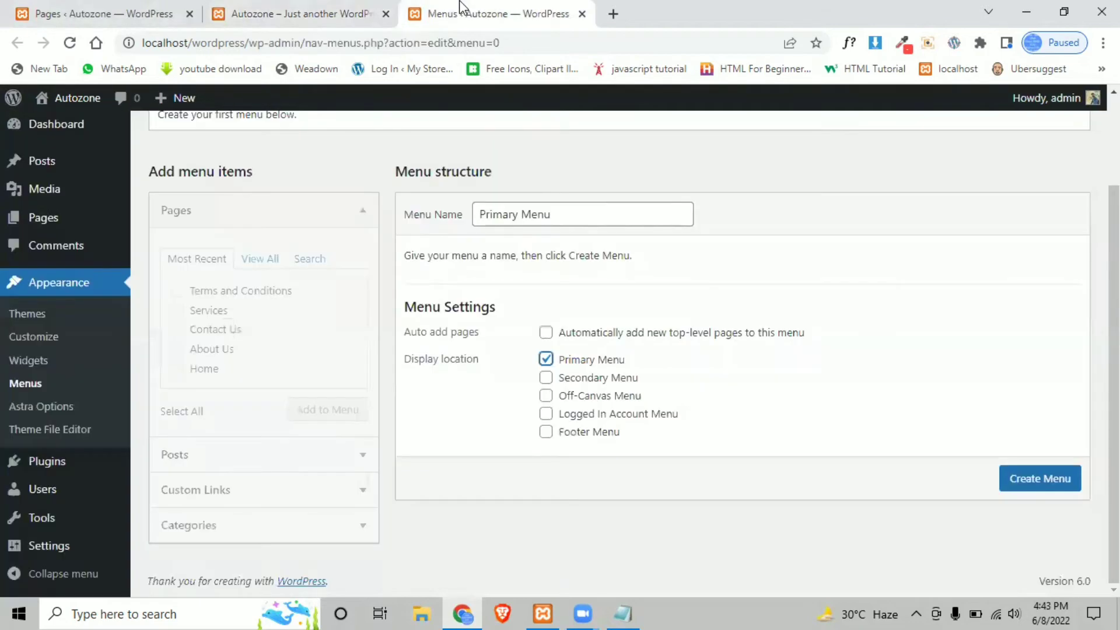
{"action": "left_click", "coordinate": [1044, 478]}
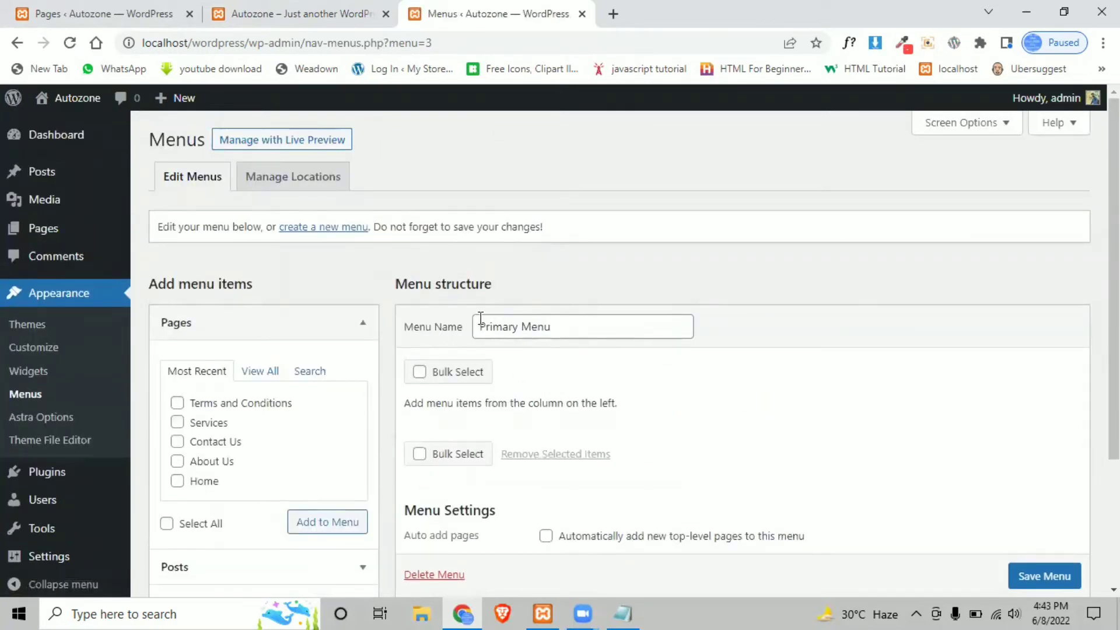
- Show the View All list of pages in the Add menu items panel
{"action": "left_click_drag", "start_coordinate": [566, 227], "coordinate": [308, 229]}
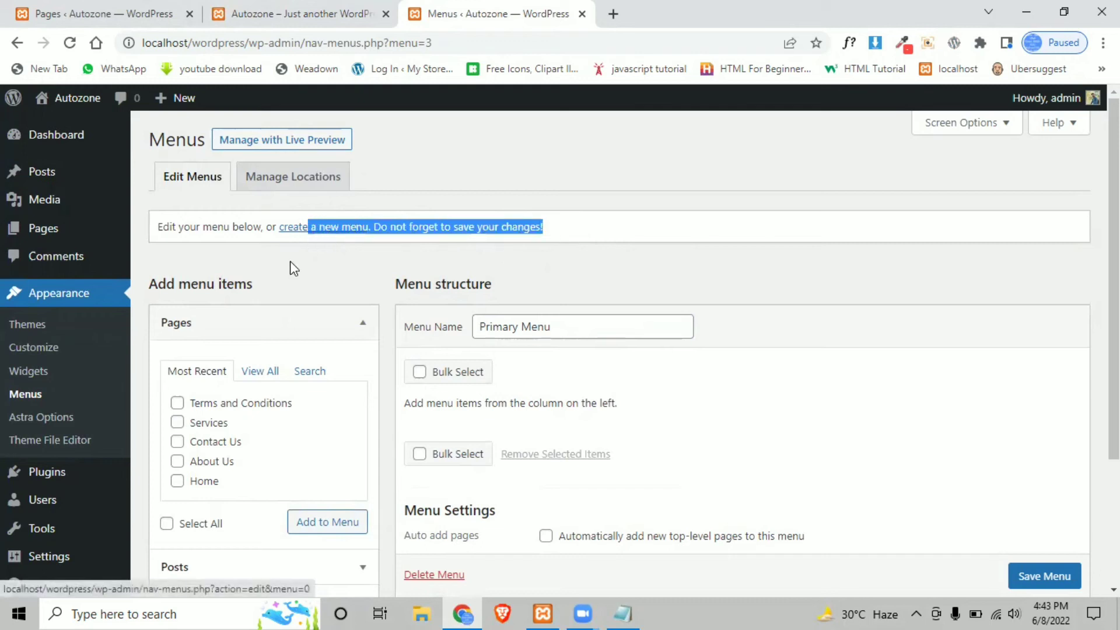
{"action": "left_click", "coordinate": [289, 260]}
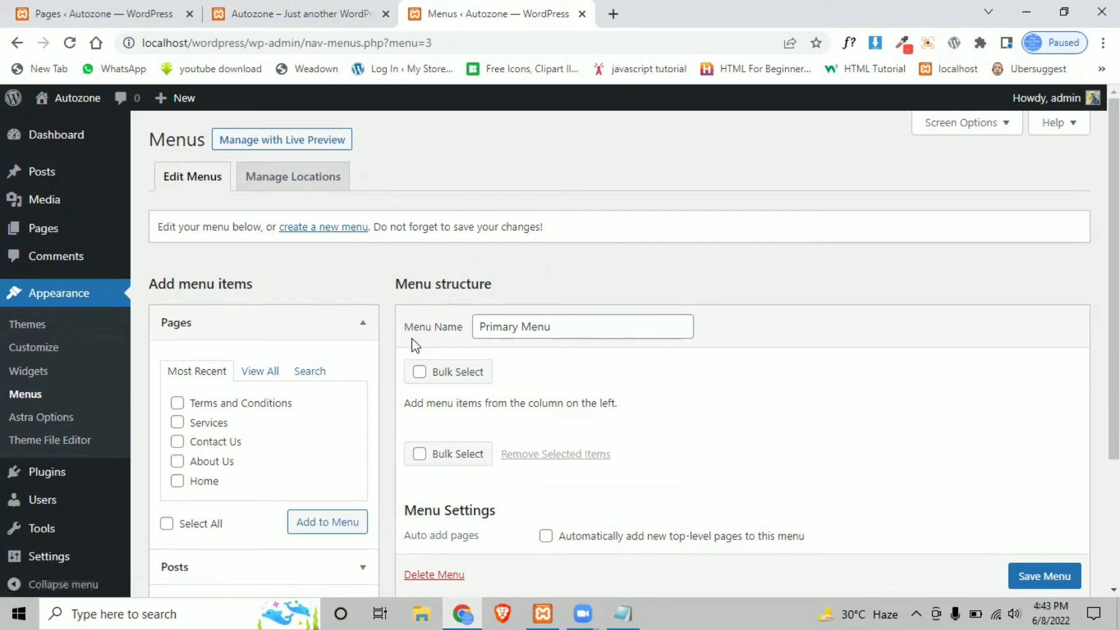
{"action": "scroll", "coordinate": [435, 295], "scroll_direction": "down", "scroll_amount": 3}
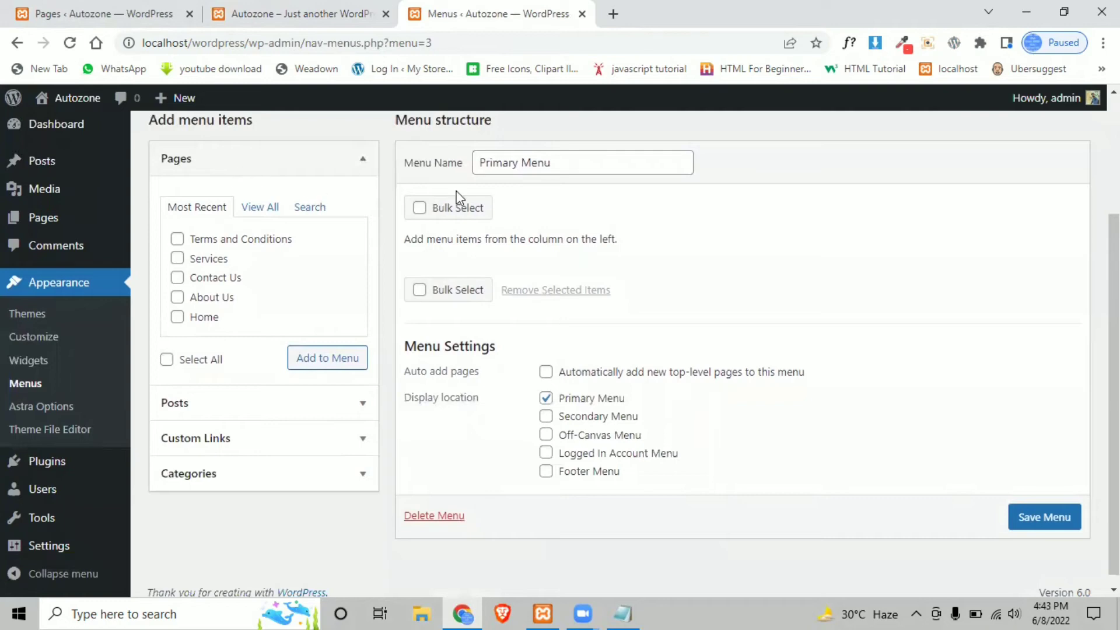
{"action": "scroll", "coordinate": [204, 225], "scroll_direction": "up", "scroll_amount": 3}
{"action": "left_click_drag", "start_coordinate": [262, 292], "coordinate": [158, 282]}
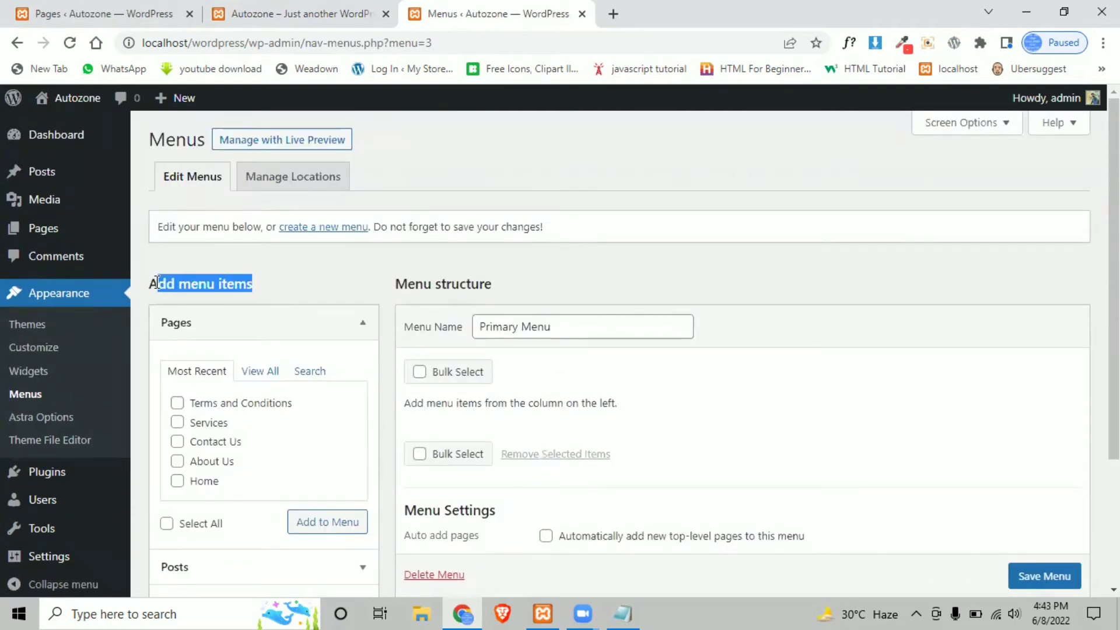
{"action": "triple_click", "coordinate": [190, 284]}
{"action": "left_click", "coordinate": [271, 376]}
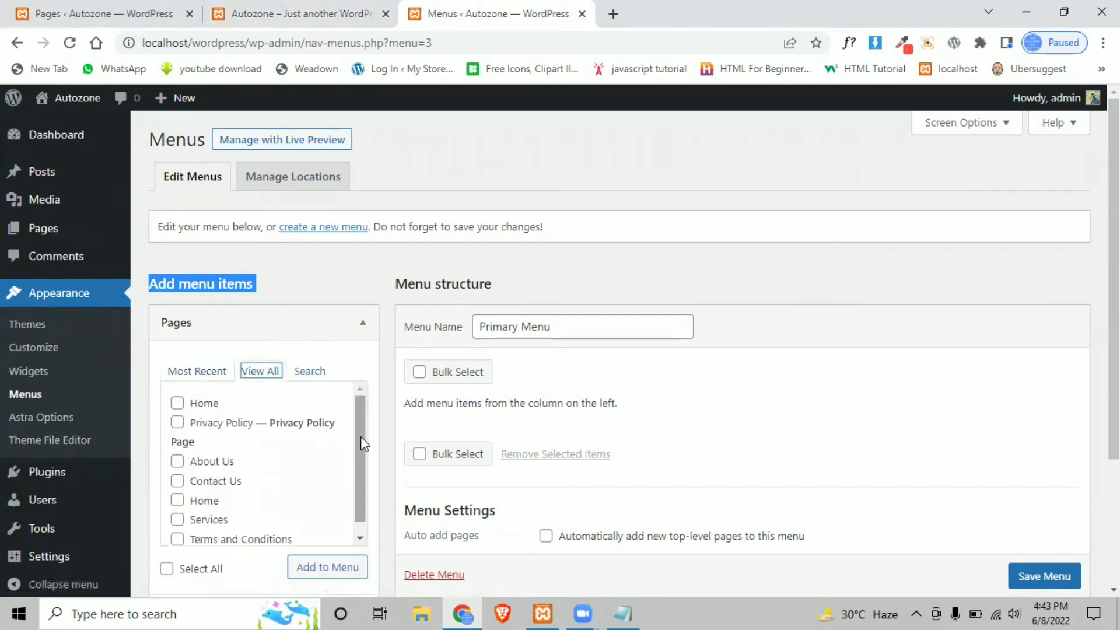
{"action": "scroll", "coordinate": [361, 449], "scroll_direction": "down", "scroll_amount": 1}
{"action": "scroll", "coordinate": [383, 375], "scroll_direction": "down", "scroll_amount": 3}
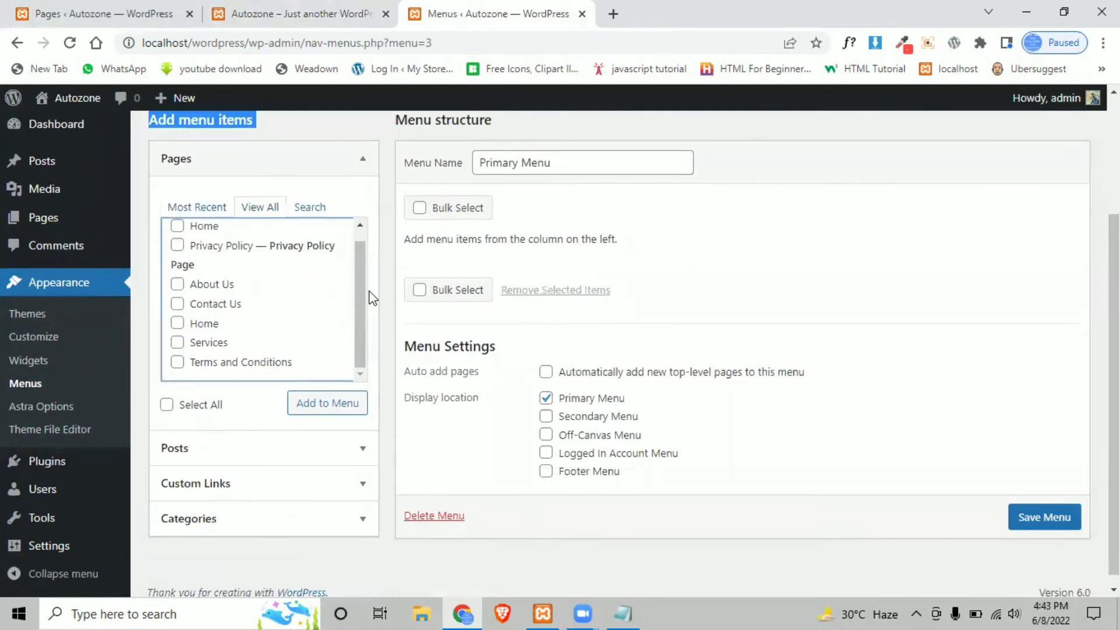
{"action": "scroll", "coordinate": [362, 296], "scroll_direction": "up", "scroll_amount": 1}
- Add the Home link and the About Us, Contact Us, Home and Services pages to the menu
{"action": "left_click", "coordinate": [177, 239]}
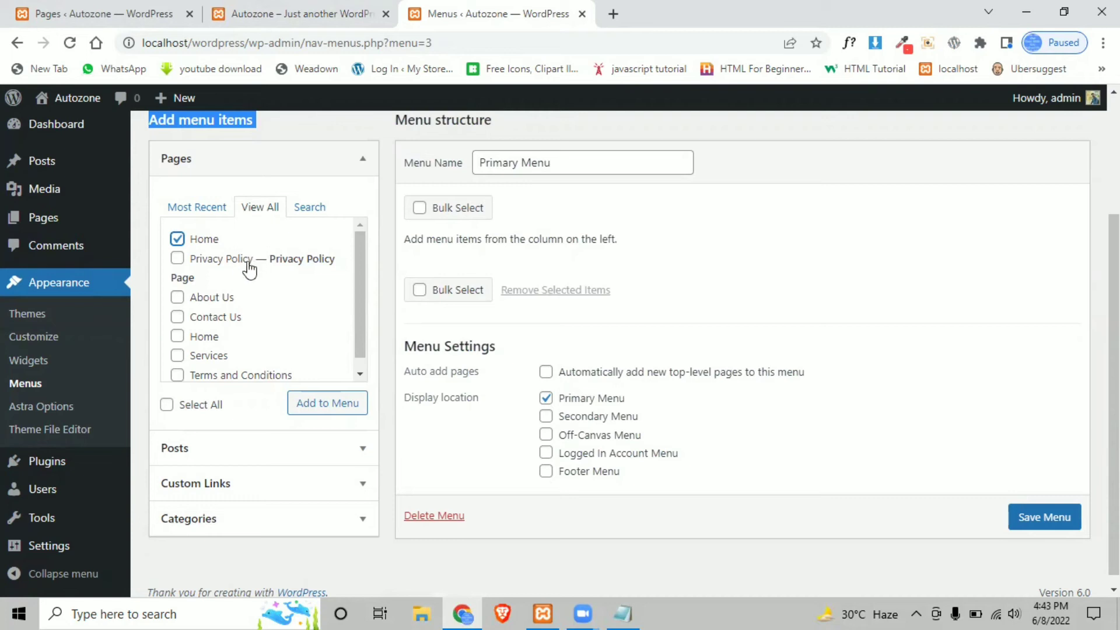
{"action": "left_click", "coordinate": [178, 300]}
{"action": "left_click", "coordinate": [178, 316]}
{"action": "left_click", "coordinate": [177, 337]}
{"action": "left_click", "coordinate": [201, 356]}
{"action": "scroll", "coordinate": [323, 338], "scroll_direction": "down", "scroll_amount": 1}
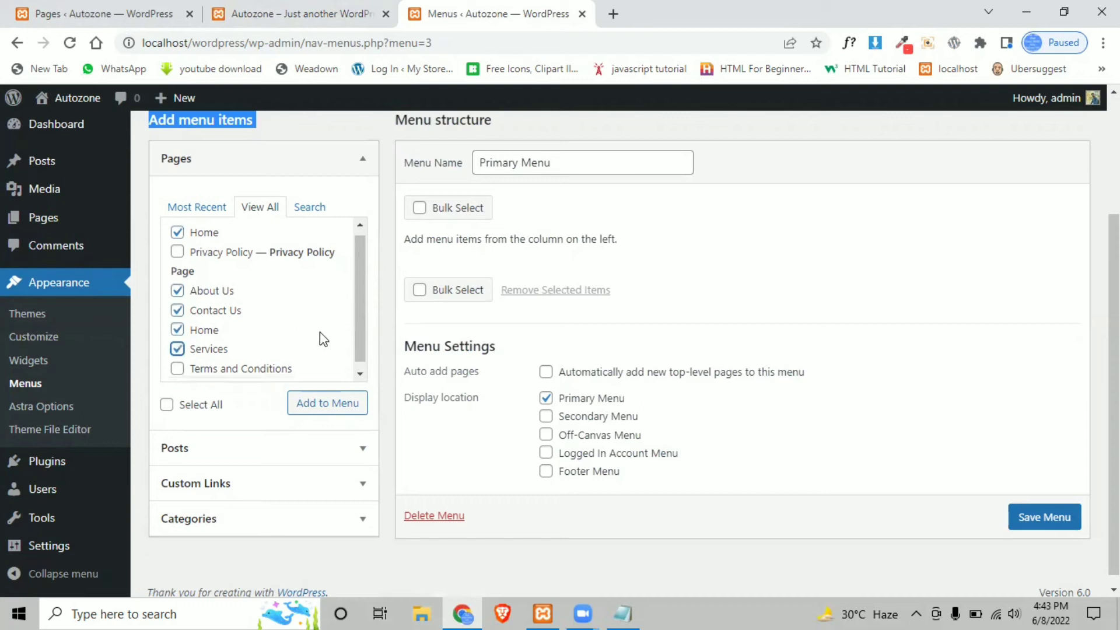
{"action": "scroll", "coordinate": [320, 336], "scroll_direction": "down", "scroll_amount": 1}
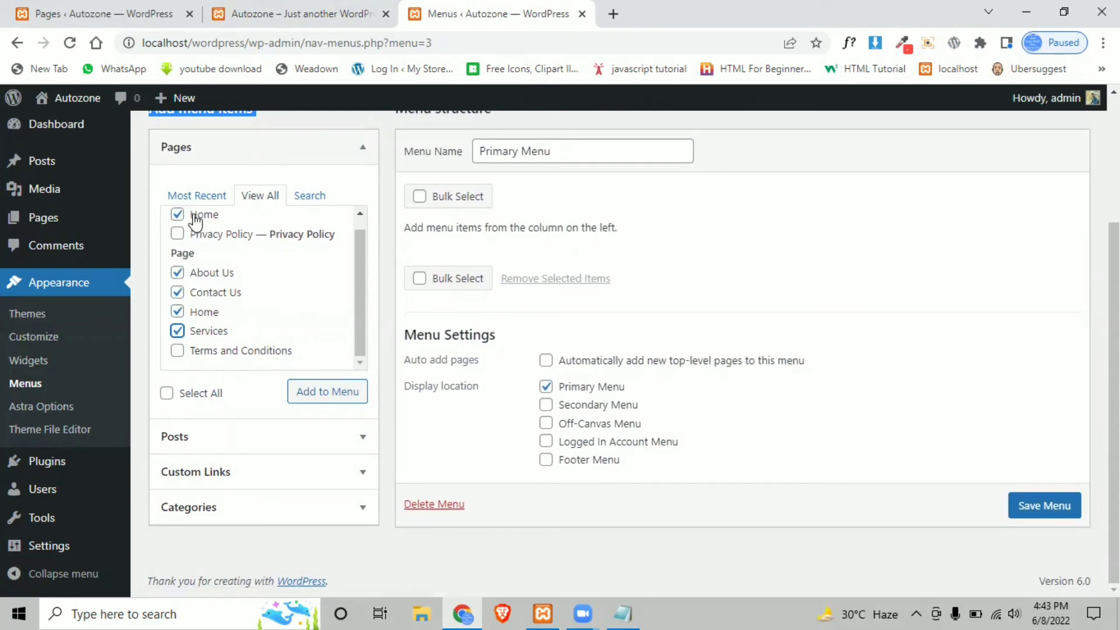
{"action": "left_click", "coordinate": [326, 393]}
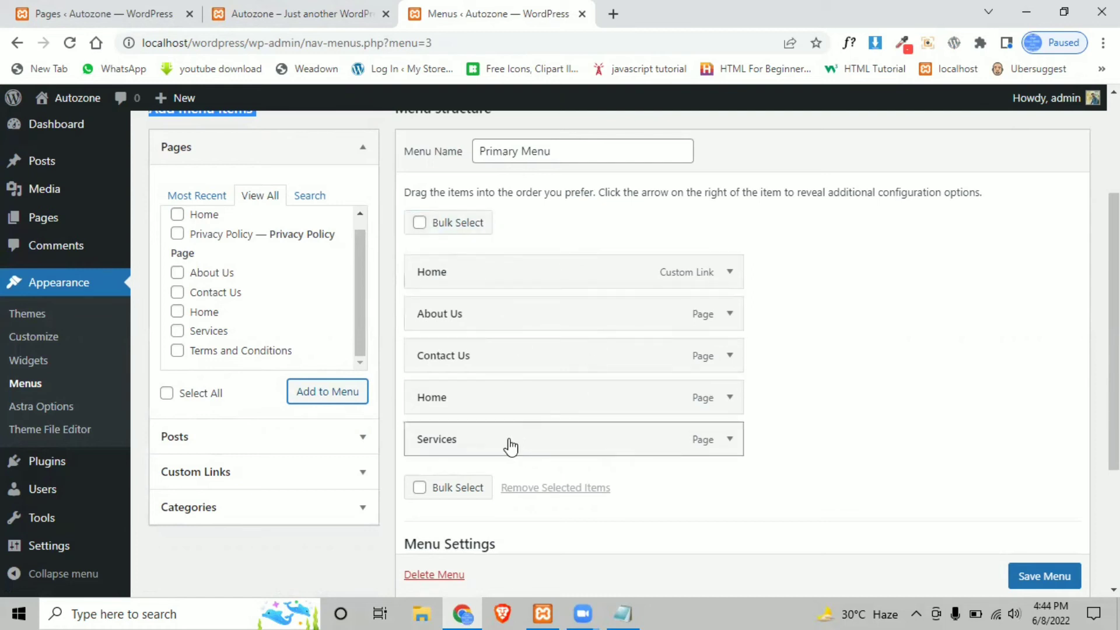
- Move Services up, remove the Home custom link, put the Home page first, and save the menu
{"action": "left_click_drag", "start_coordinate": [513, 442], "coordinate": [505, 310]}
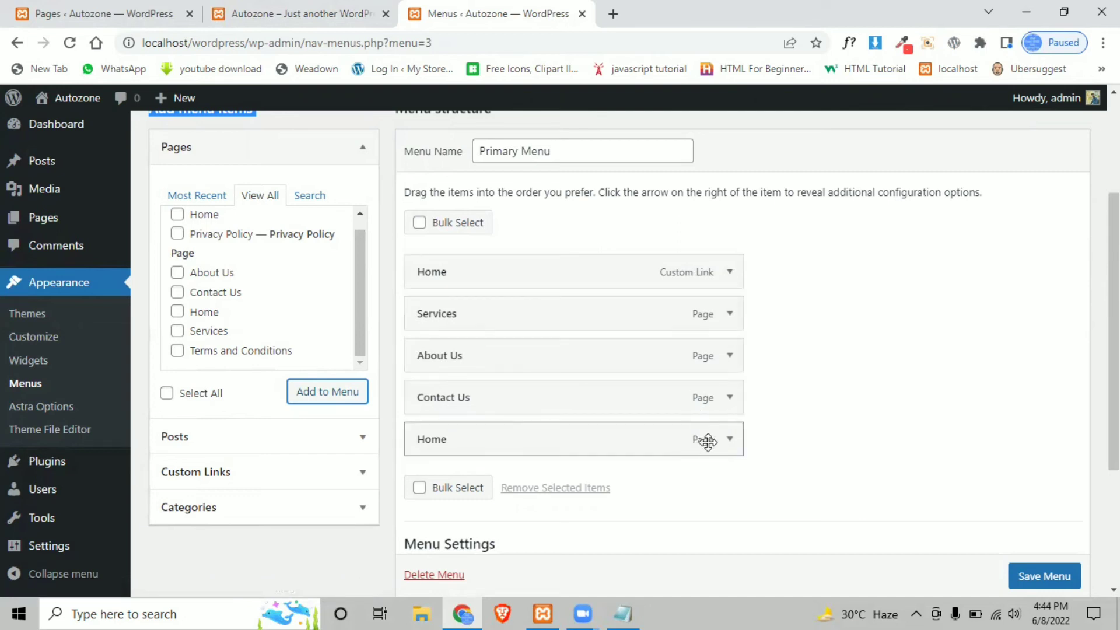
{"action": "left_click", "coordinate": [730, 272]}
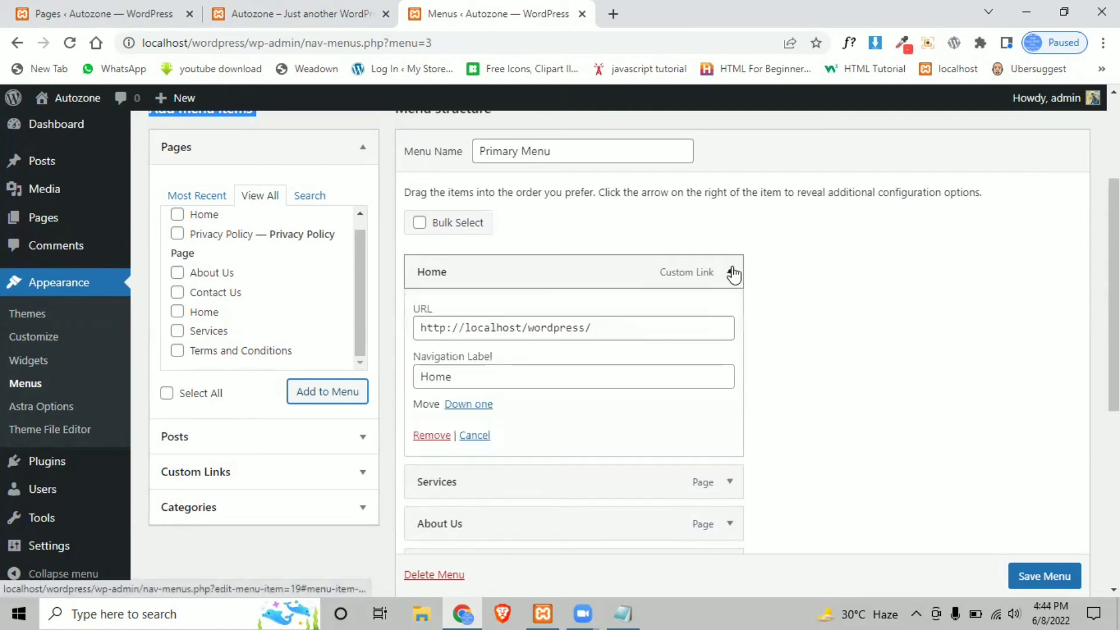
{"action": "left_click", "coordinate": [432, 437]}
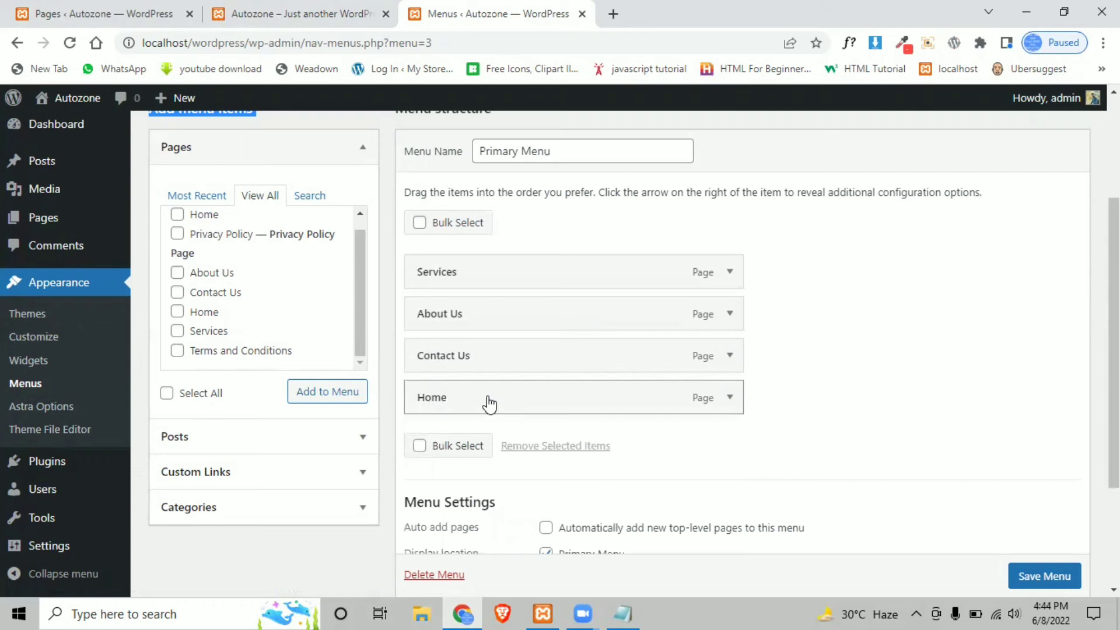
{"action": "left_click_drag", "start_coordinate": [488, 402], "coordinate": [449, 272]}
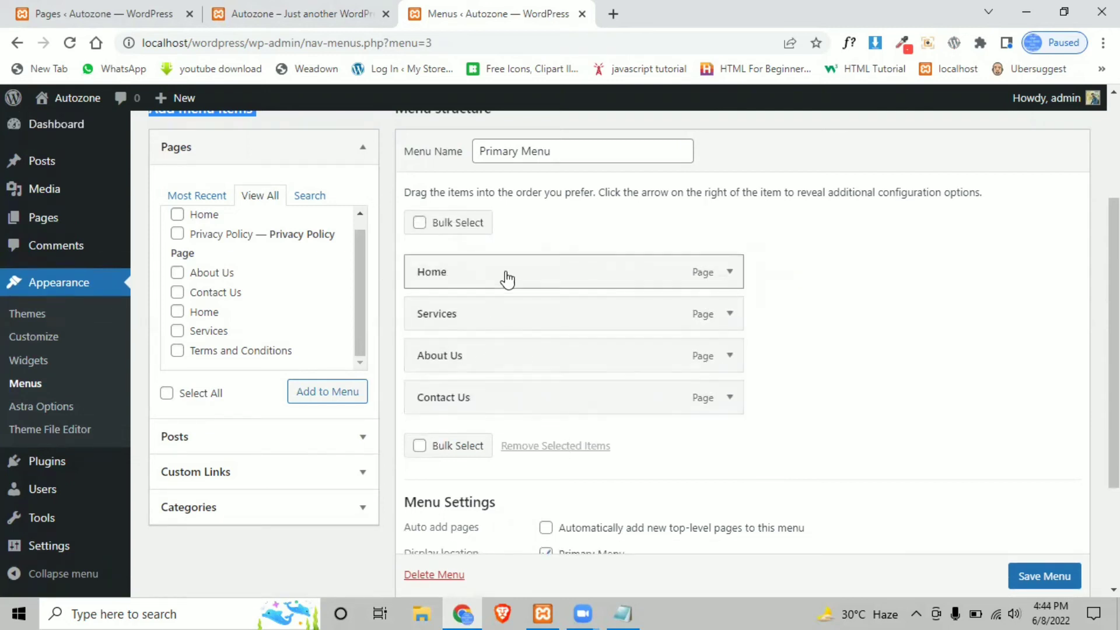
{"action": "scroll", "coordinate": [1054, 436], "scroll_direction": "down", "scroll_amount": 3}
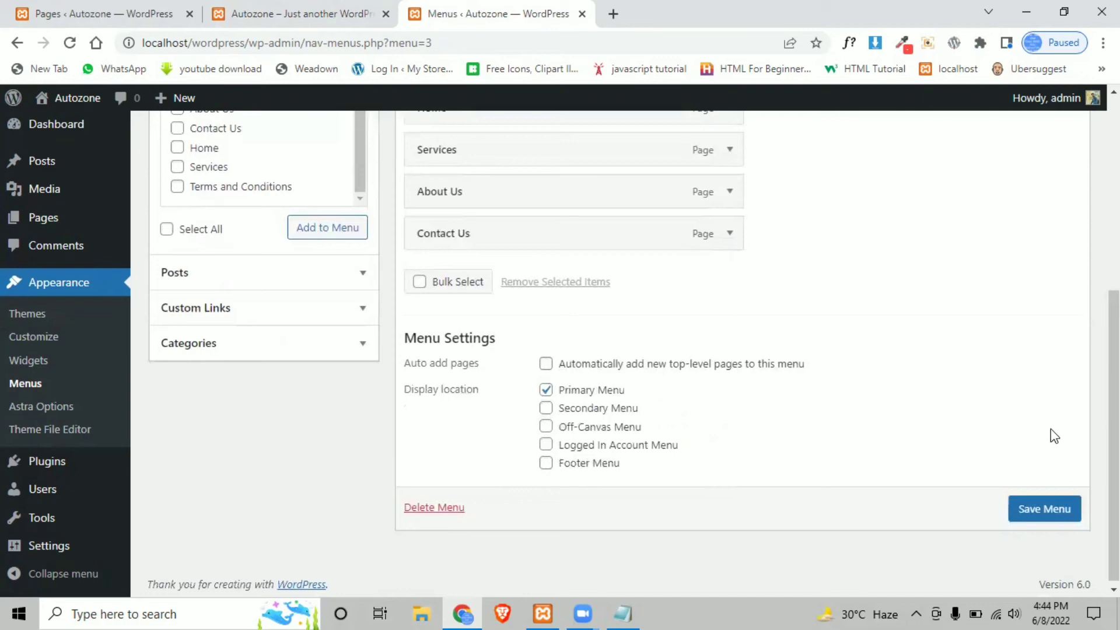
{"action": "left_click", "coordinate": [1041, 510]}
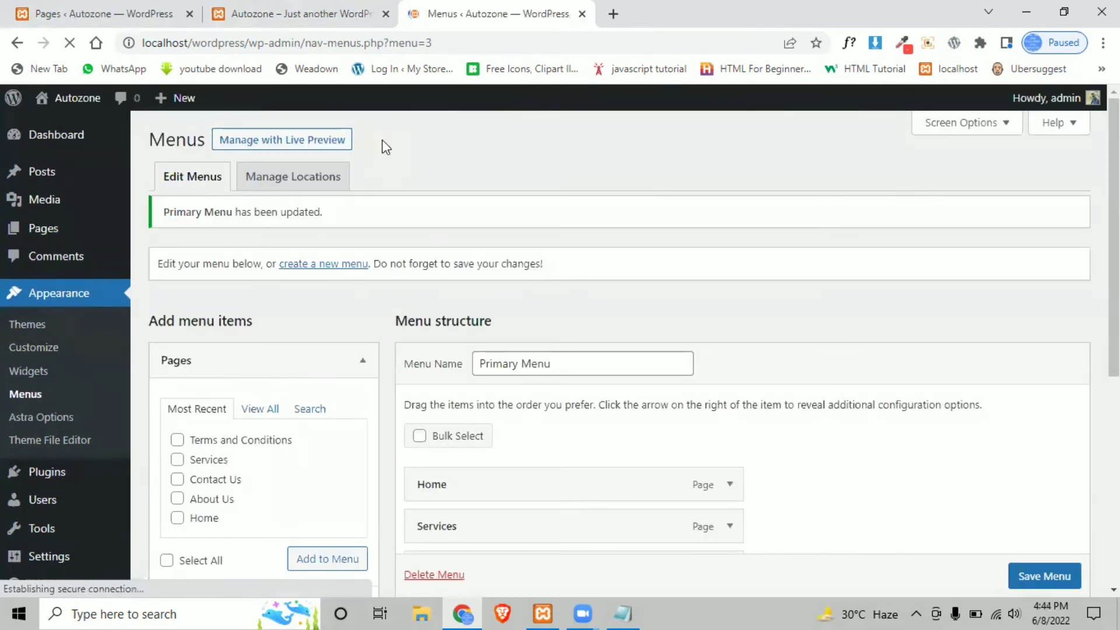
- Reload the live Autozone site to check its Home, Services, About Us, Contact Us header, then return to Menus
{"action": "left_click", "coordinate": [251, 14]}
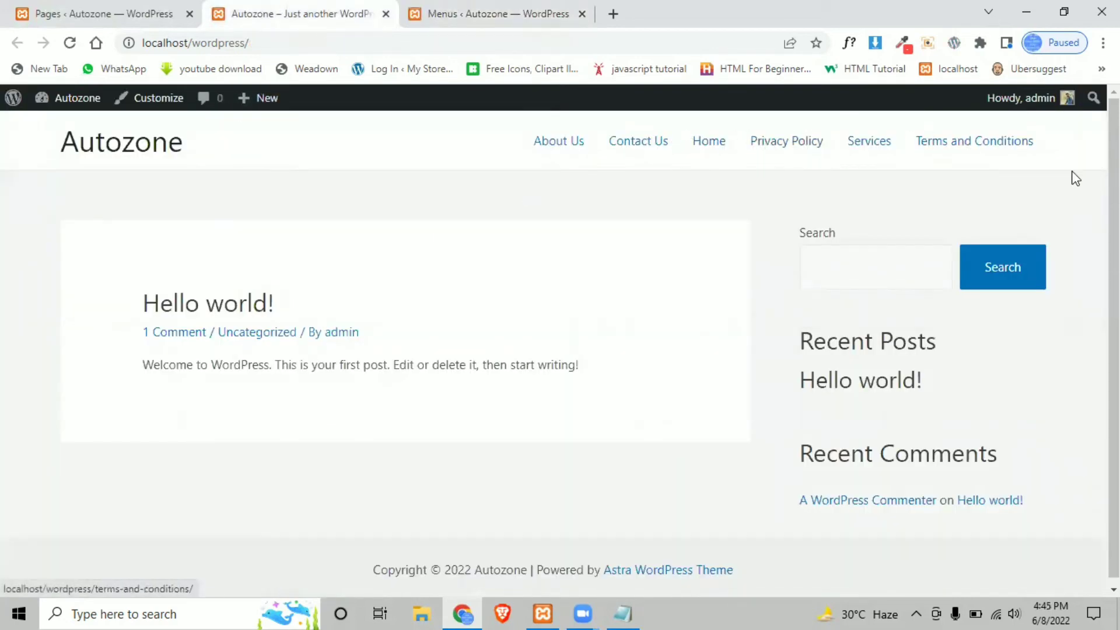
{"action": "left_click", "coordinate": [70, 42]}
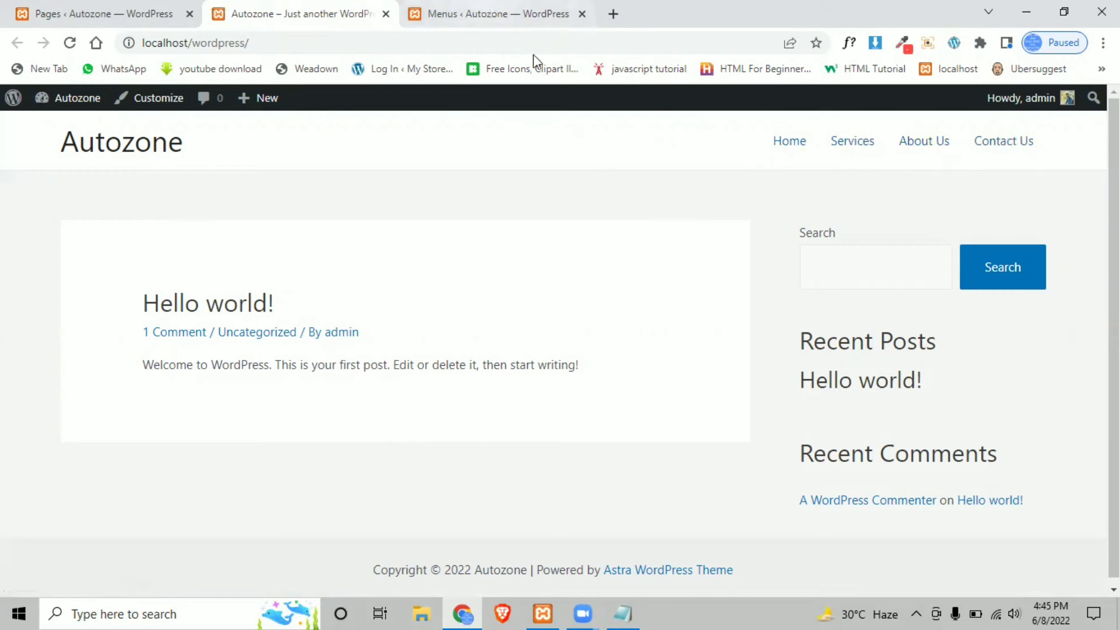
{"action": "left_click", "coordinate": [474, 17]}
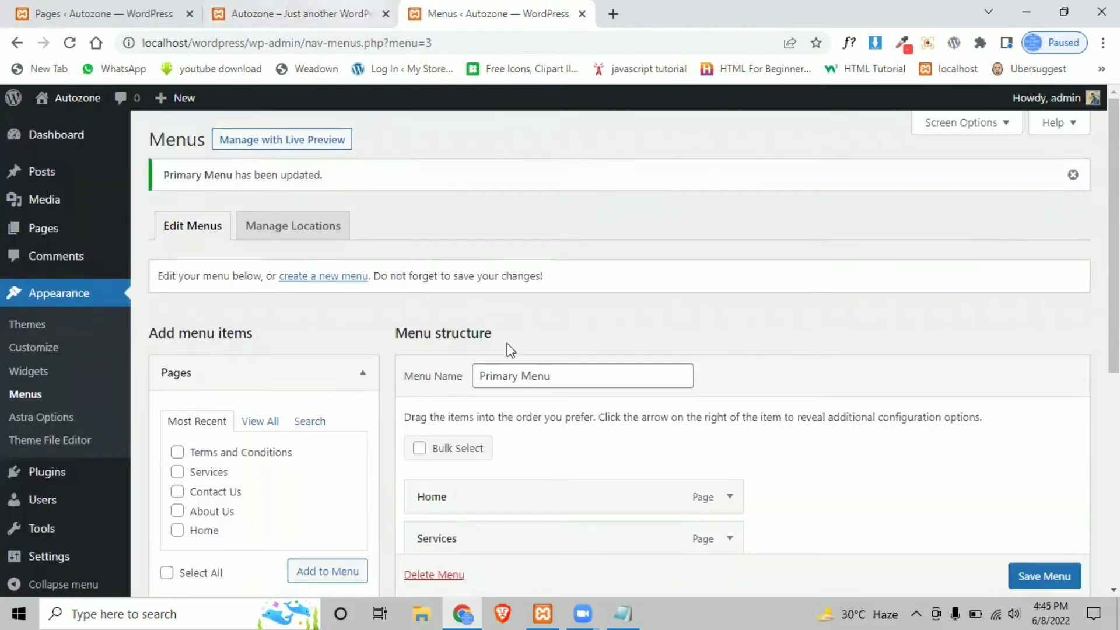
- Review the task checklist in Notepad, minimize it, and return to the live Autozone site tab
{"action": "scroll", "coordinate": [510, 350], "scroll_direction": "down", "scroll_amount": 3}
{"action": "scroll", "coordinate": [435, 303], "scroll_direction": "up", "scroll_amount": 3}
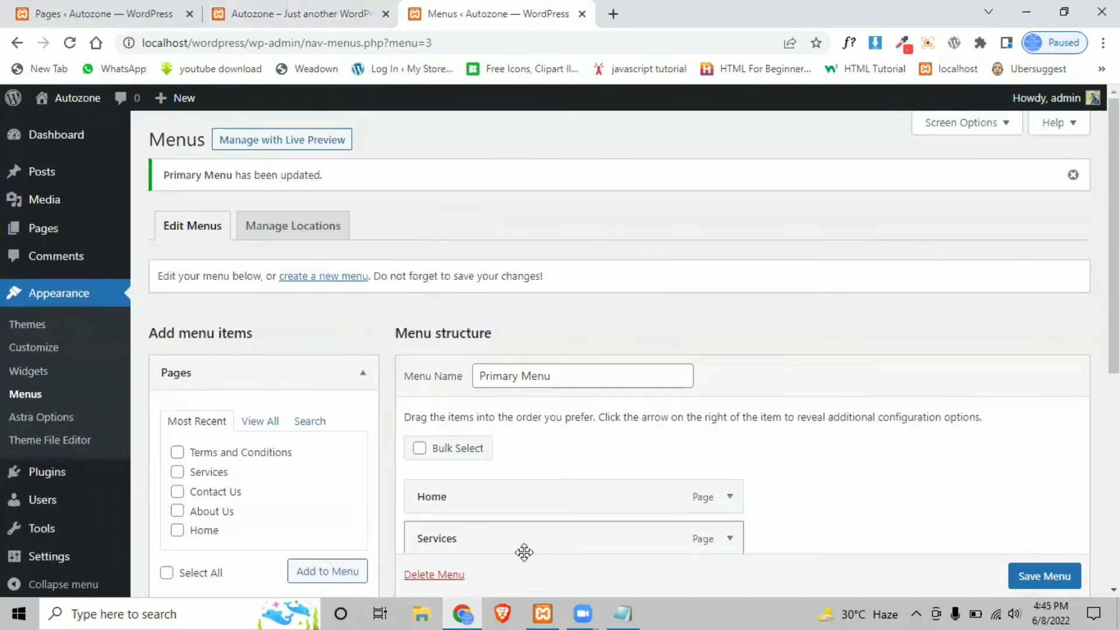
{"action": "left_click", "coordinate": [613, 611]}
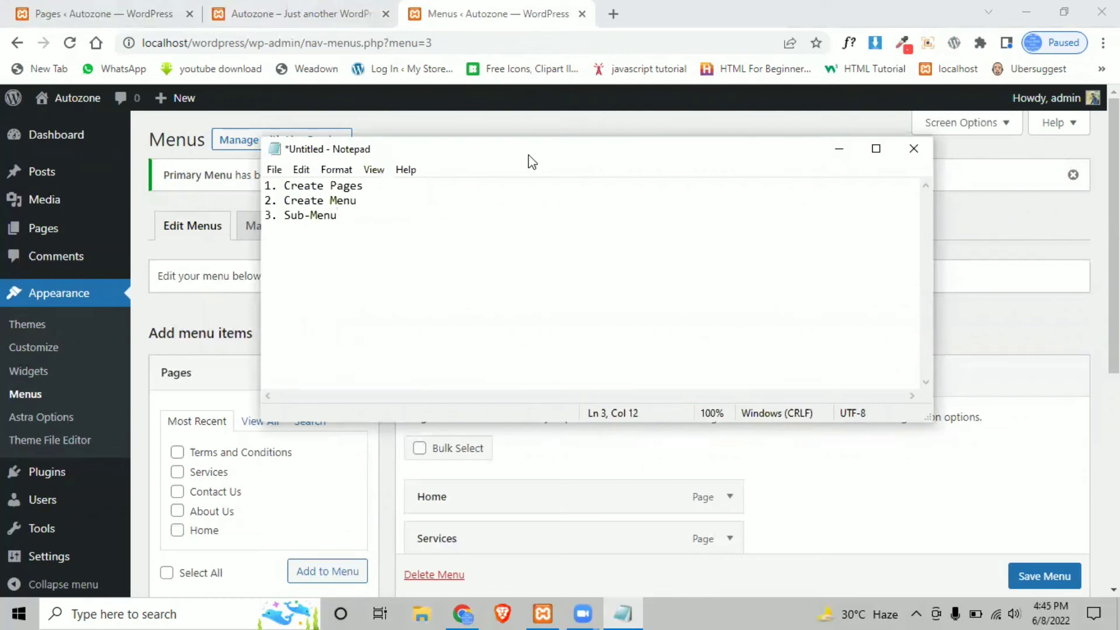
{"action": "left_click", "coordinate": [826, 153]}
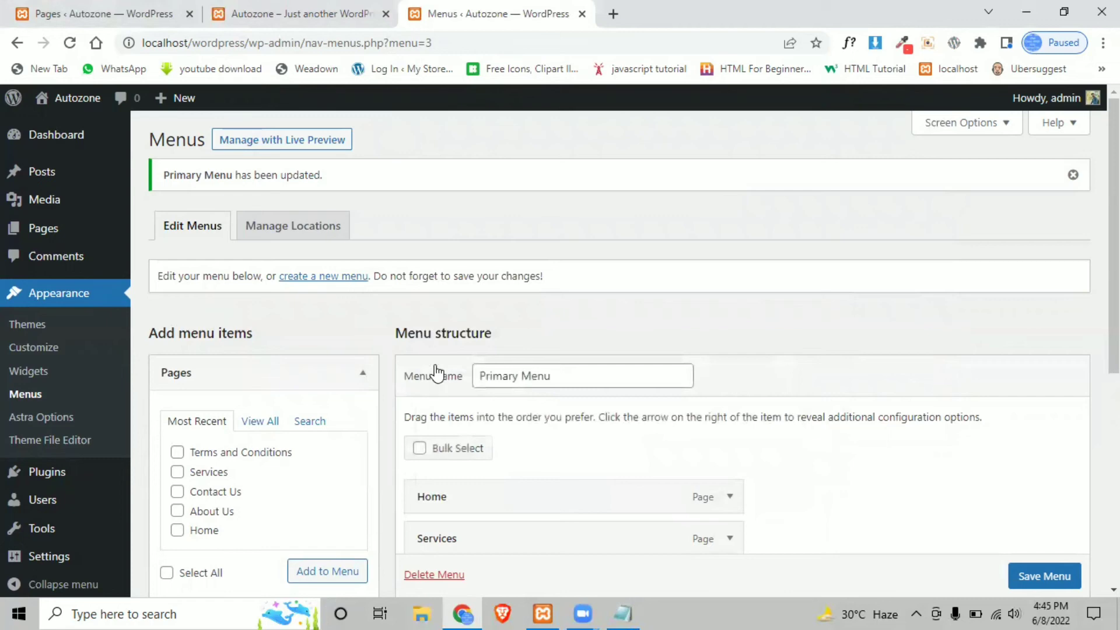
{"action": "left_click", "coordinate": [303, 13]}
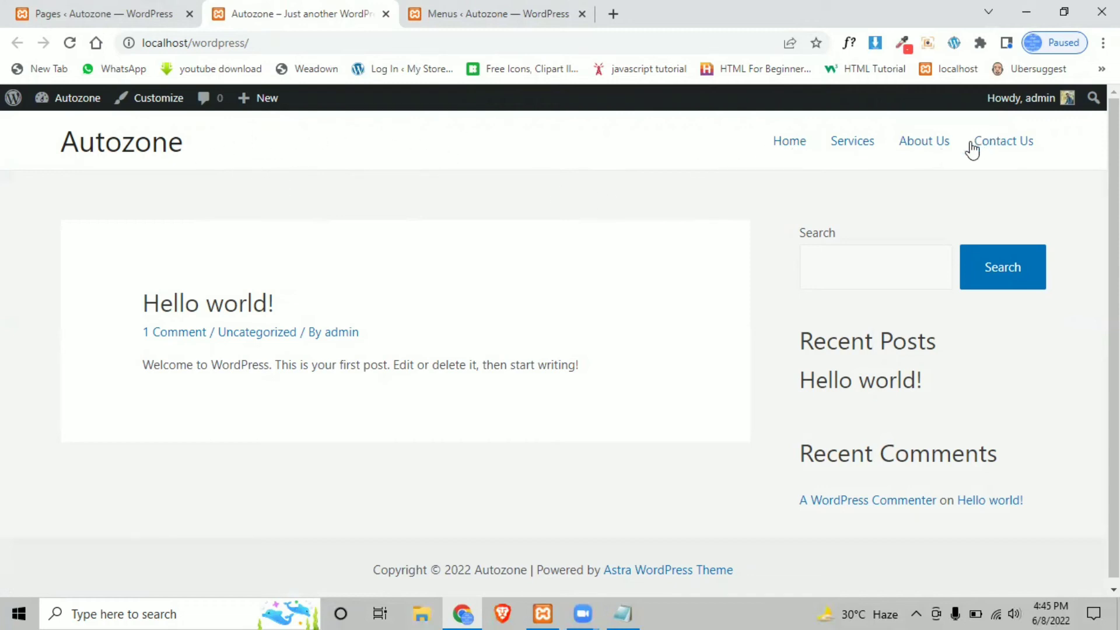
- Return to the Menus editor tab and scroll to the Primary Menu structure
{"action": "left_click", "coordinate": [117, 1]}
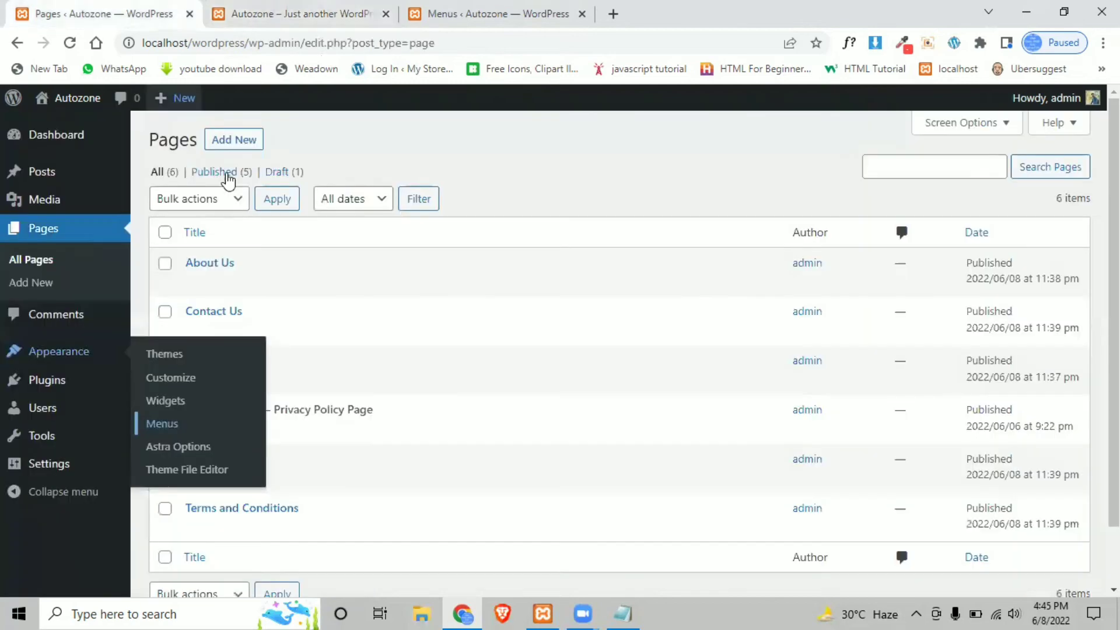
{"action": "left_click", "coordinate": [335, 8]}
{"action": "left_click", "coordinate": [490, 13]}
{"action": "scroll", "coordinate": [499, 338], "scroll_direction": "down", "scroll_amount": 3}
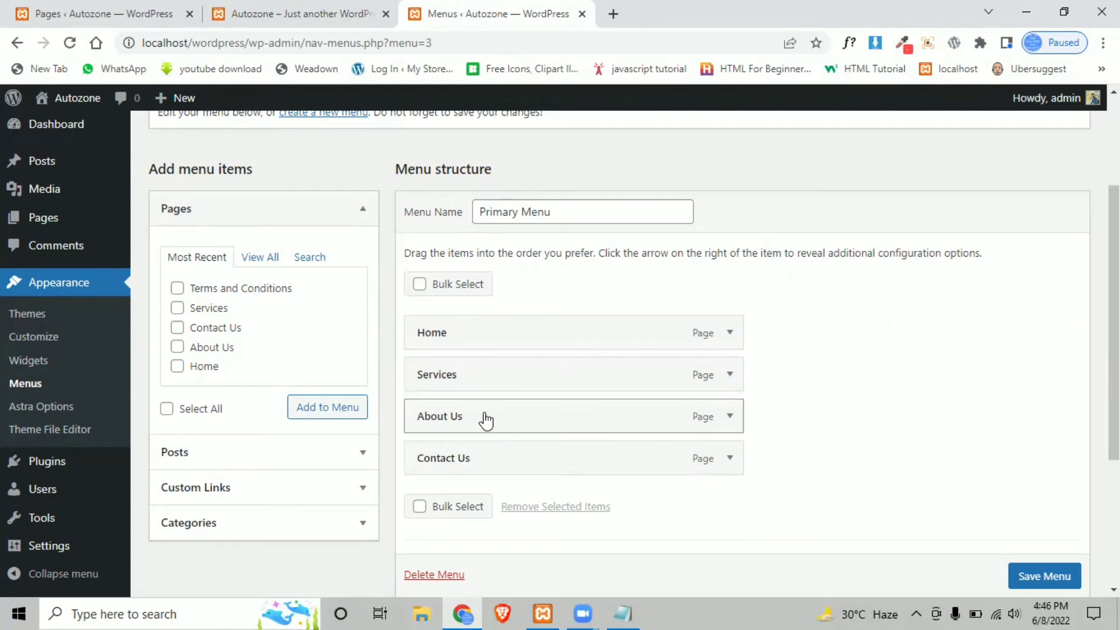
- Nest About Us and Contact Us as sub items under Services
{"action": "left_click_drag", "start_coordinate": [486, 420], "coordinate": [518, 420]}
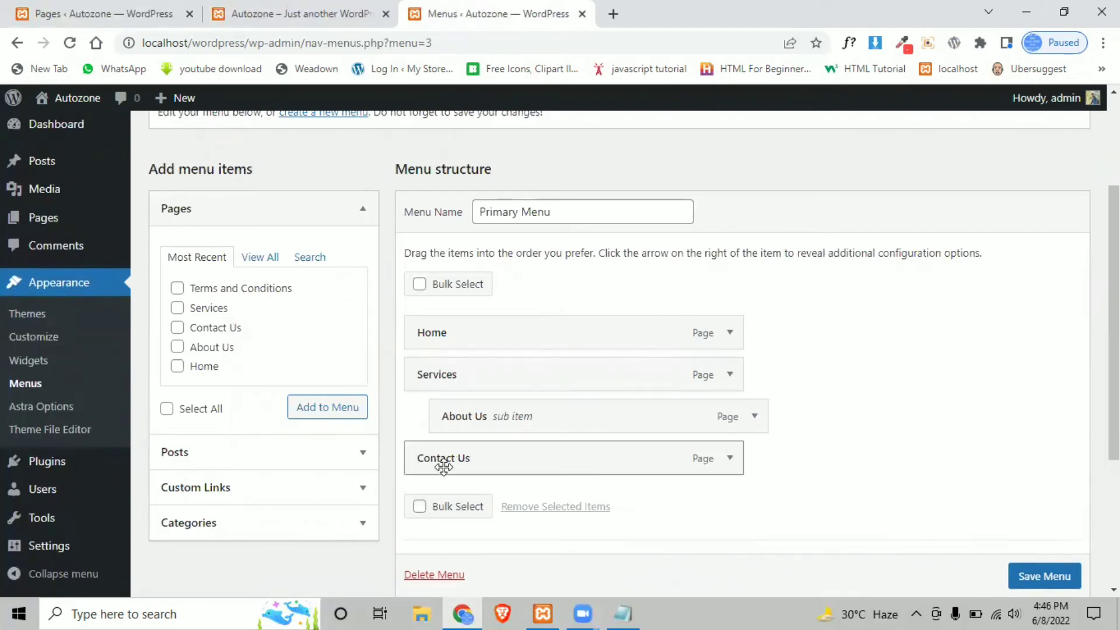
{"action": "left_click", "coordinate": [730, 459]}
{"action": "scroll", "coordinate": [585, 478], "scroll_direction": "down", "scroll_amount": 3}
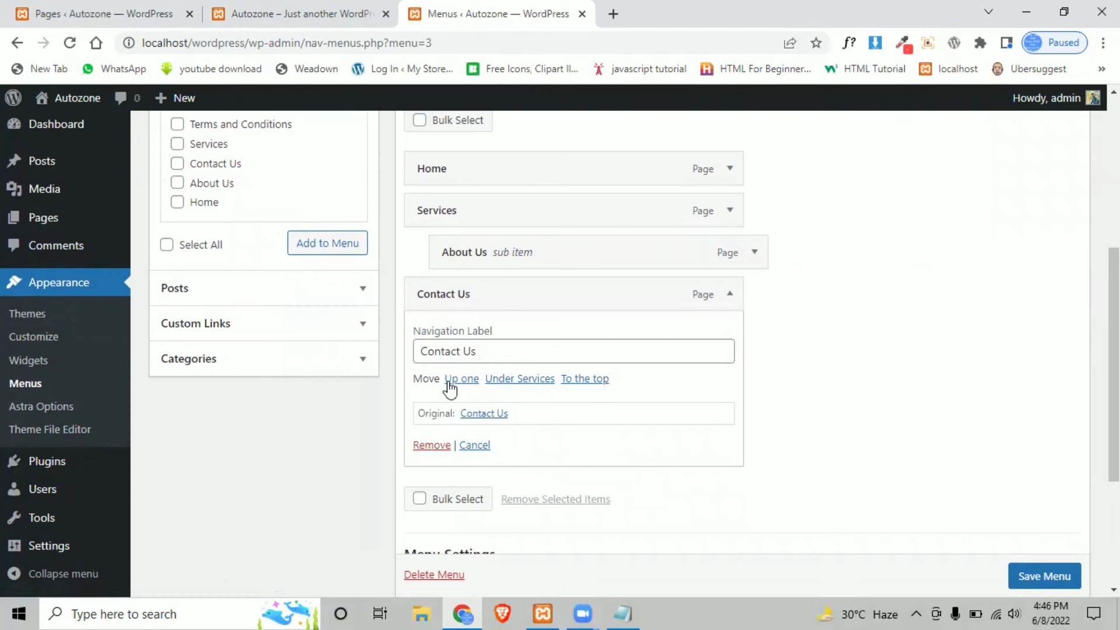
{"action": "left_click", "coordinate": [517, 379]}
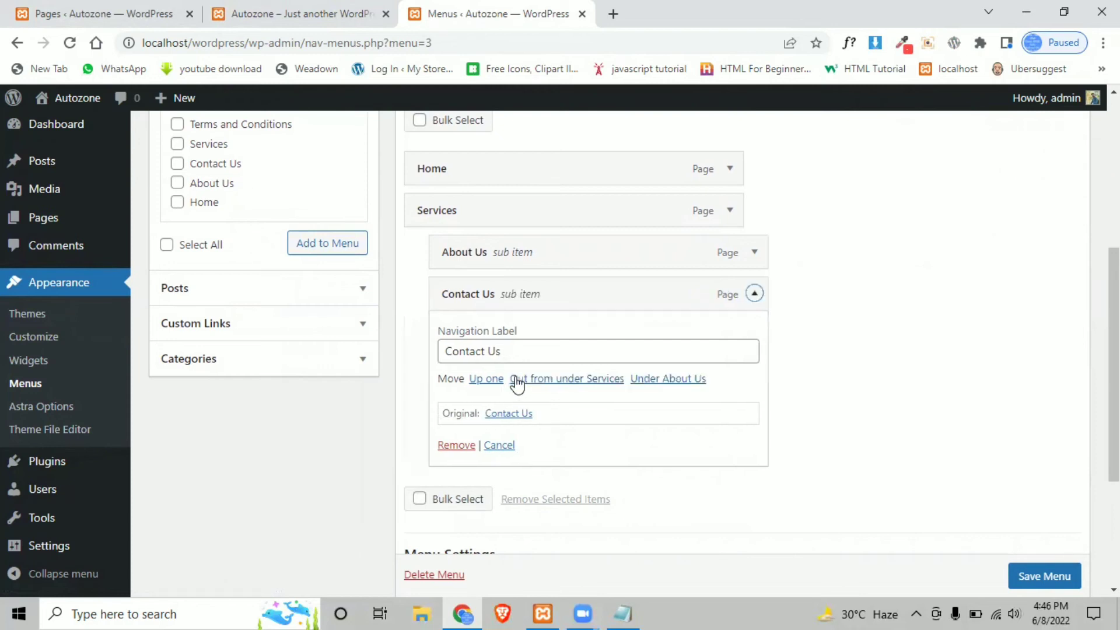
{"action": "left_click", "coordinate": [754, 293]}
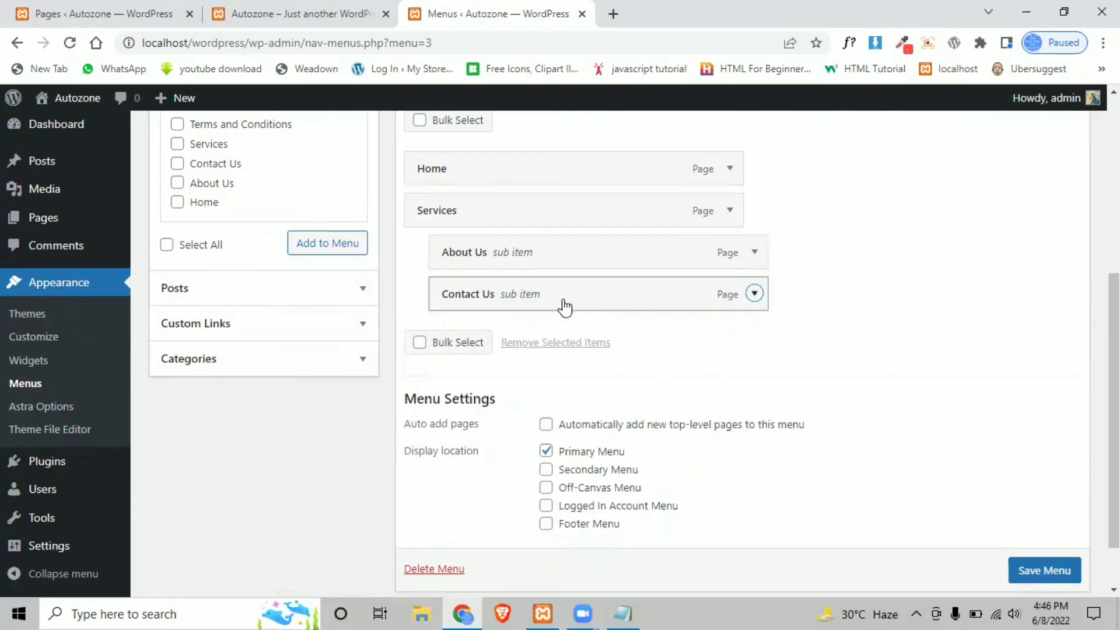
- Save the menu and reload the Autozone home page to see the Services dropdown
{"action": "scroll", "coordinate": [1029, 572], "scroll_direction": "down", "scroll_amount": 1}
{"action": "left_click", "coordinate": [1043, 539]}
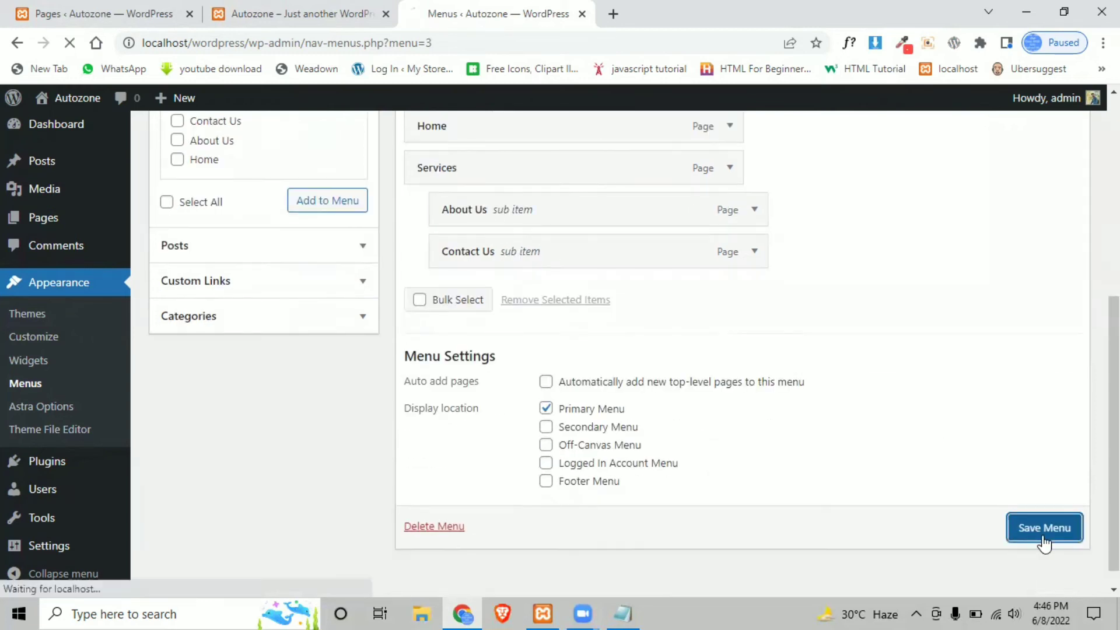
{"action": "left_click", "coordinate": [332, 11]}
{"action": "left_click", "coordinate": [69, 42]}
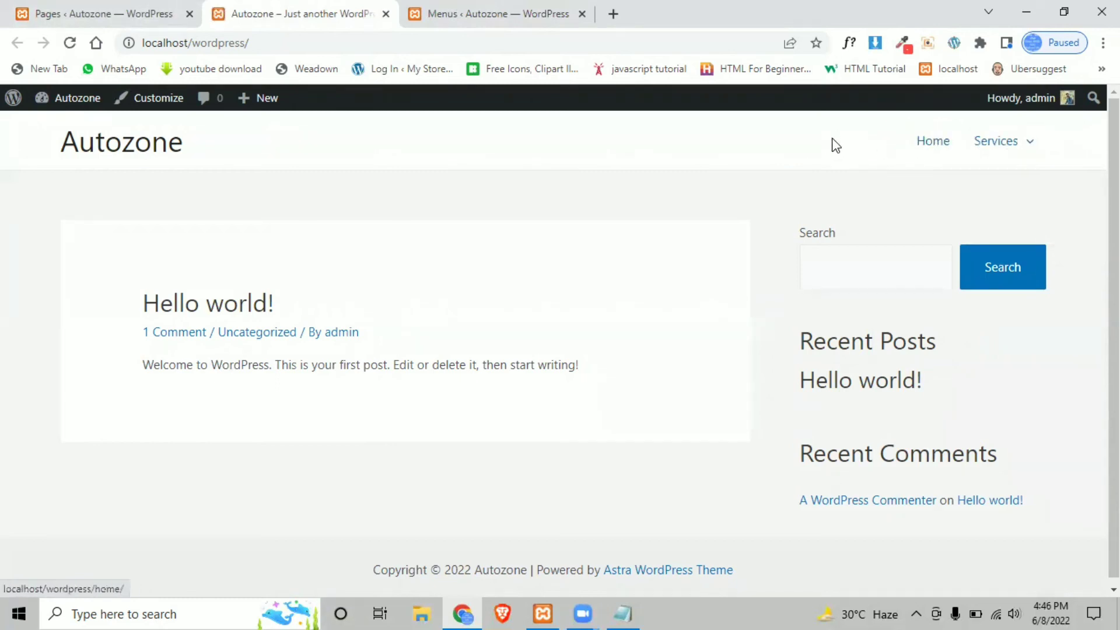
- Preview the Services dropdown in the site header, showing About Us and Contact Us beneath it
{"action": "mouse_move", "coordinate": [1038, 149]}
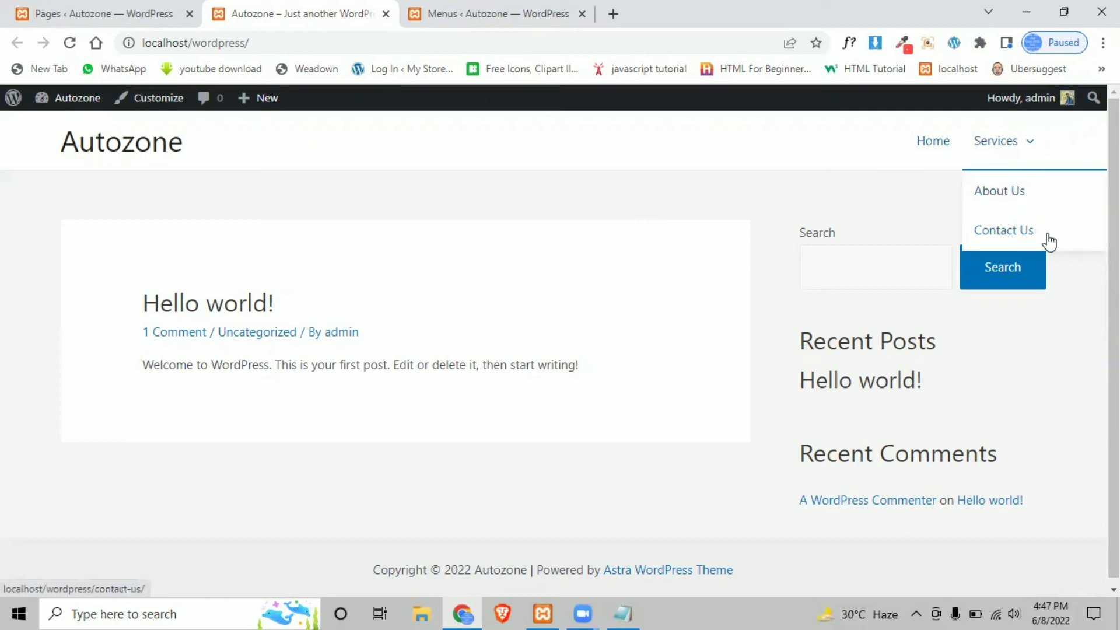
{"action": "mouse_move", "coordinate": [994, 143]}
{"action": "mouse_move", "coordinate": [1001, 142]}
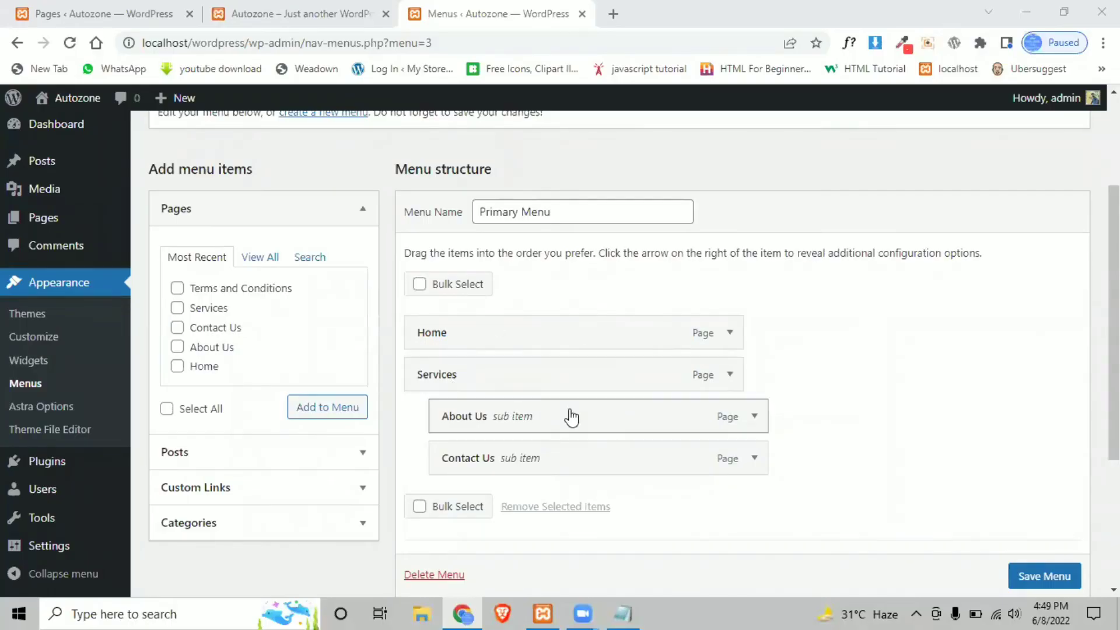
- Move About Us and Contact Us out from under Services to top level and save the Primary Menu
{"action": "left_click_drag", "start_coordinate": [562, 426], "coordinate": [326, 415]}
{"action": "left_click_drag", "start_coordinate": [512, 457], "coordinate": [450, 457]}
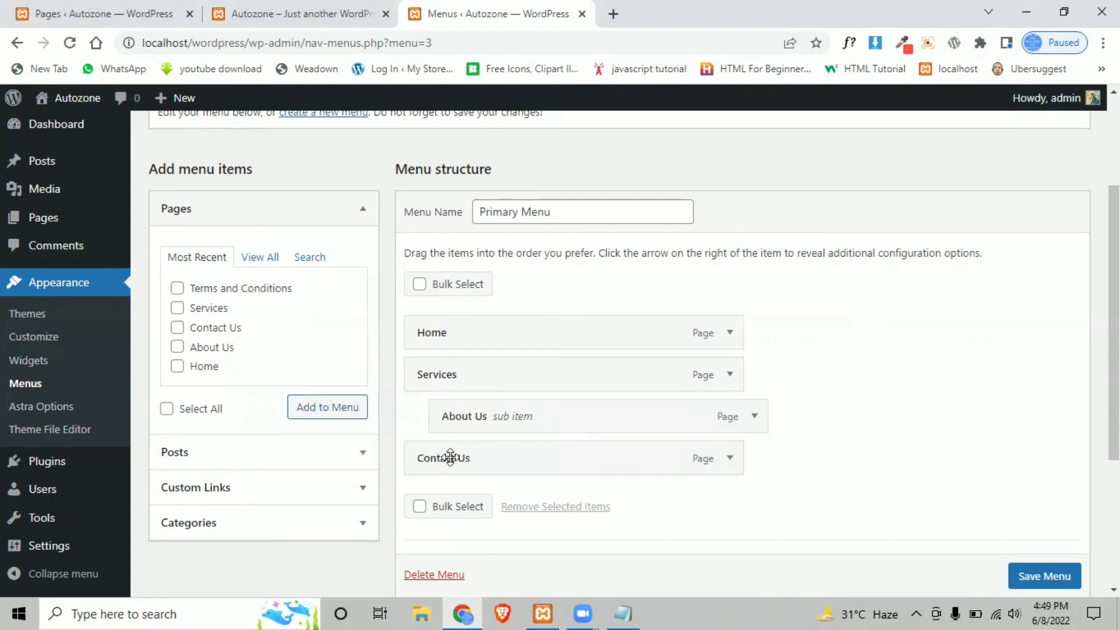
{"action": "left_click_drag", "start_coordinate": [461, 416], "coordinate": [421, 412]}
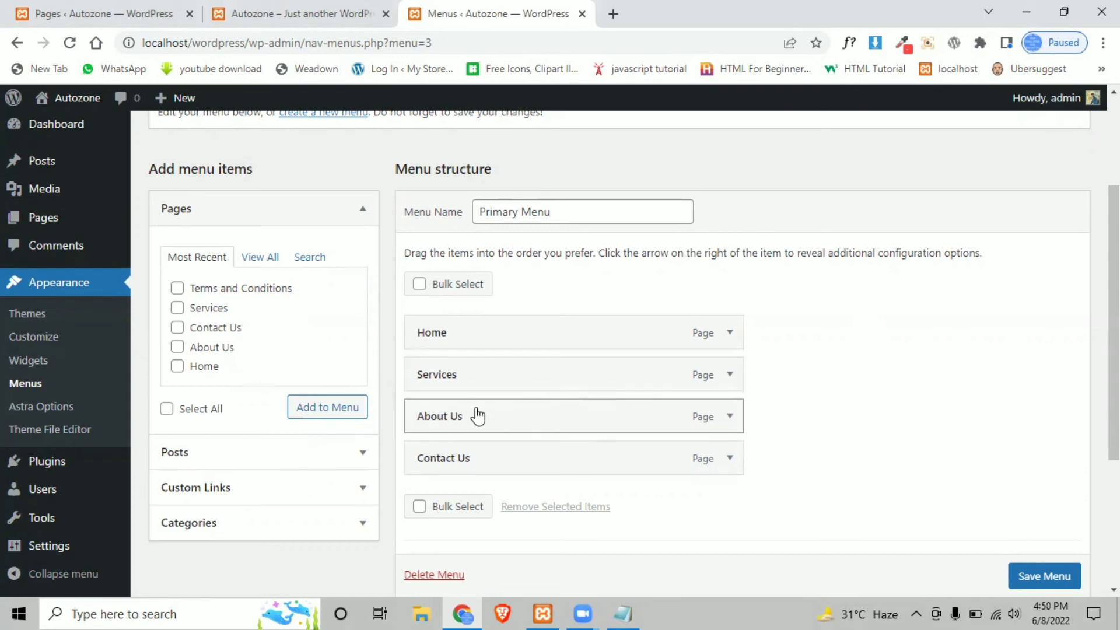
{"action": "left_click", "coordinate": [1010, 574]}
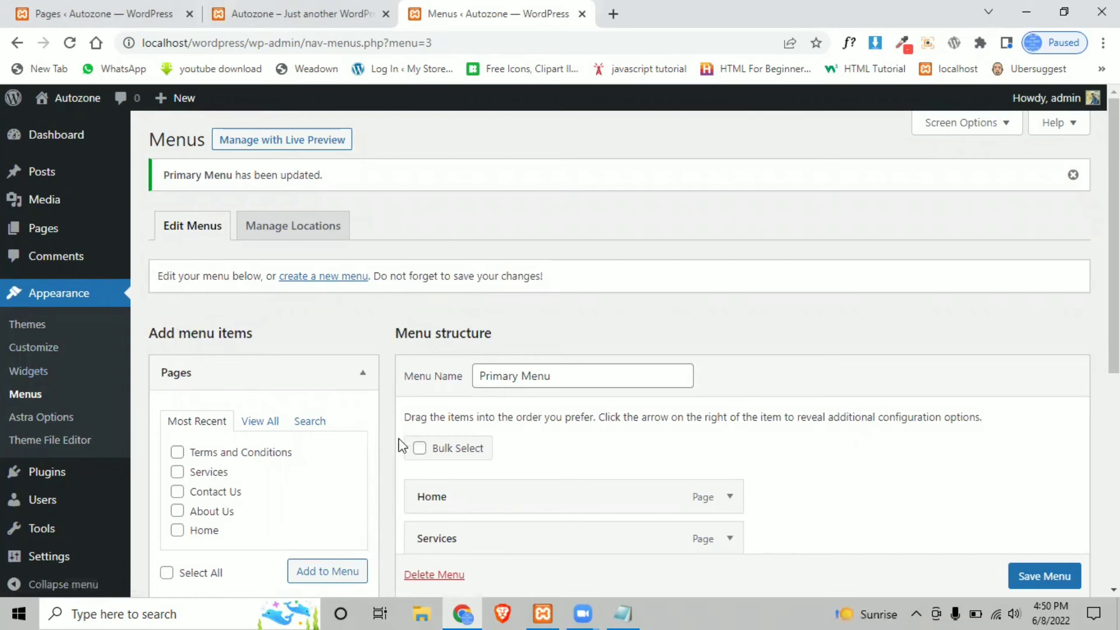
{"action": "scroll", "coordinate": [398, 439], "scroll_direction": "down", "scroll_amount": 3}
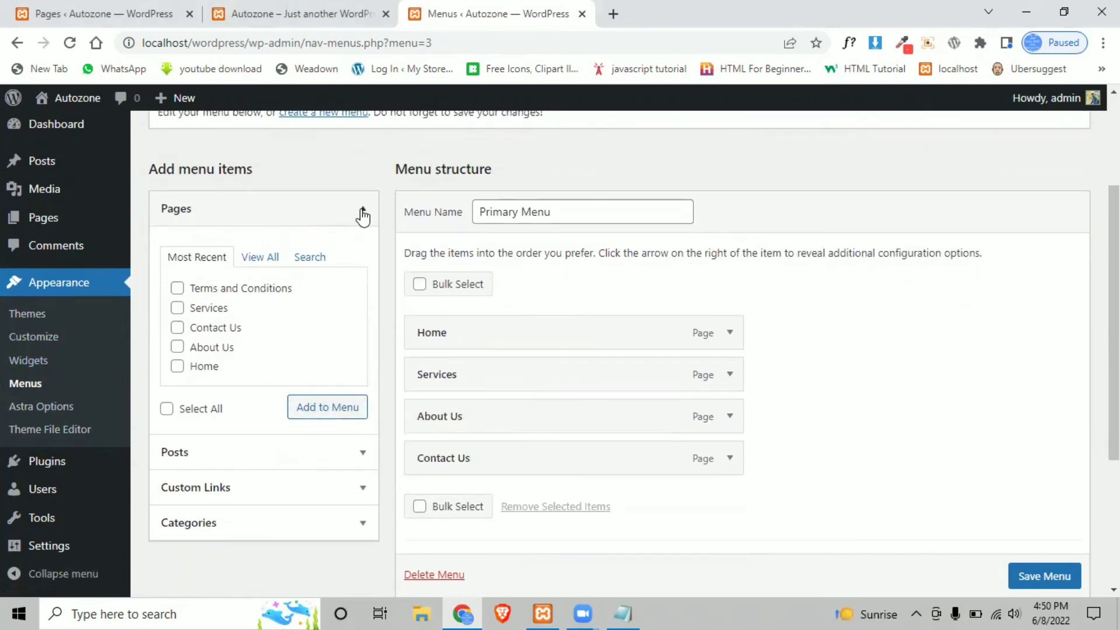
- Add the Hello world! post from the Posts list to the Primary Menu
{"action": "left_click", "coordinate": [362, 215]}
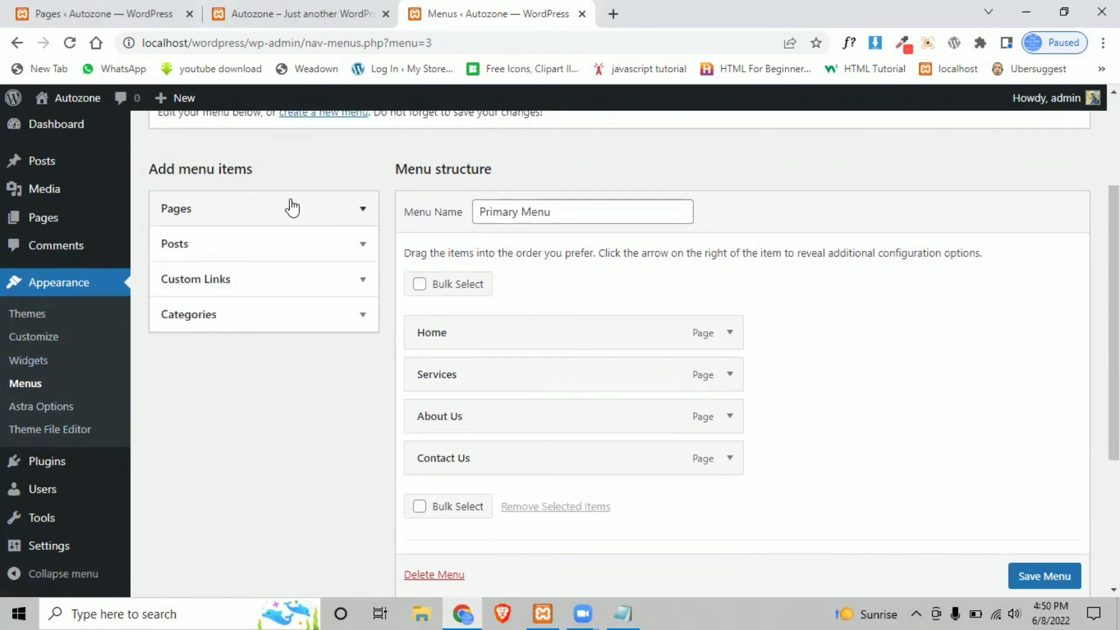
{"action": "left_click", "coordinate": [270, 244]}
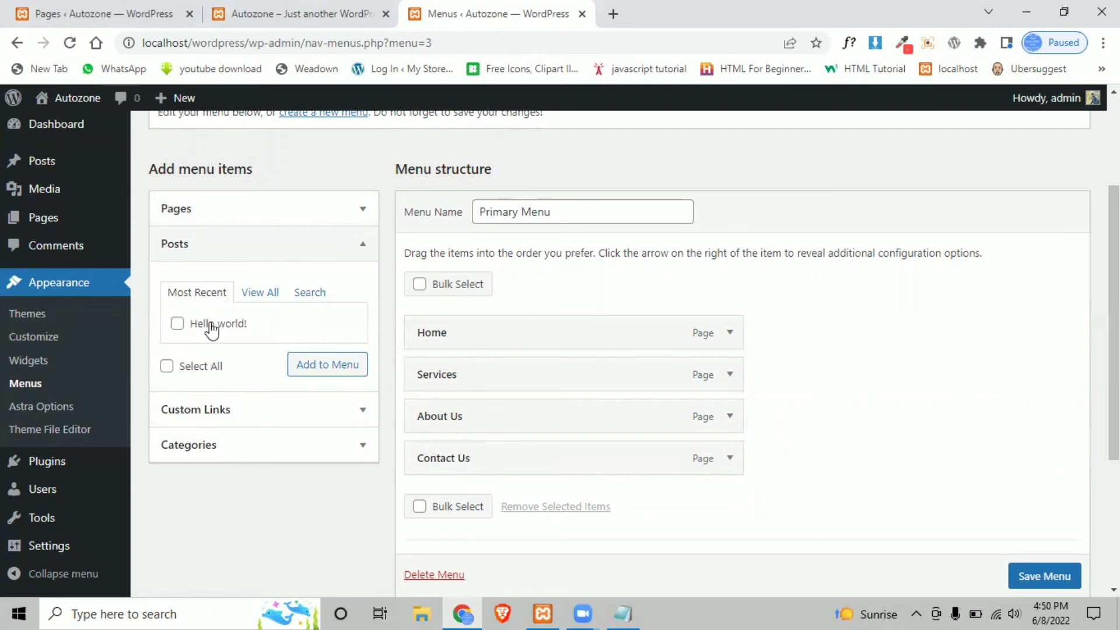
{"action": "left_click", "coordinate": [177, 324]}
{"action": "left_click", "coordinate": [315, 363]}
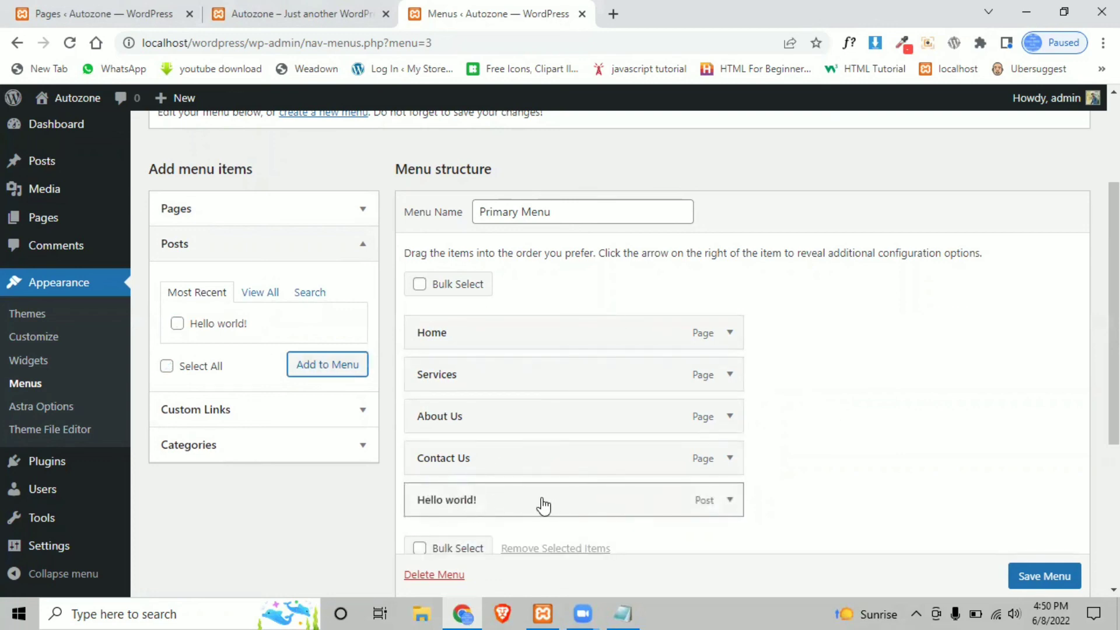
- Place Hello world! between About Us and Contact Us, then bring up the Custom Links URL field
{"action": "left_click_drag", "start_coordinate": [551, 506], "coordinate": [516, 519]}
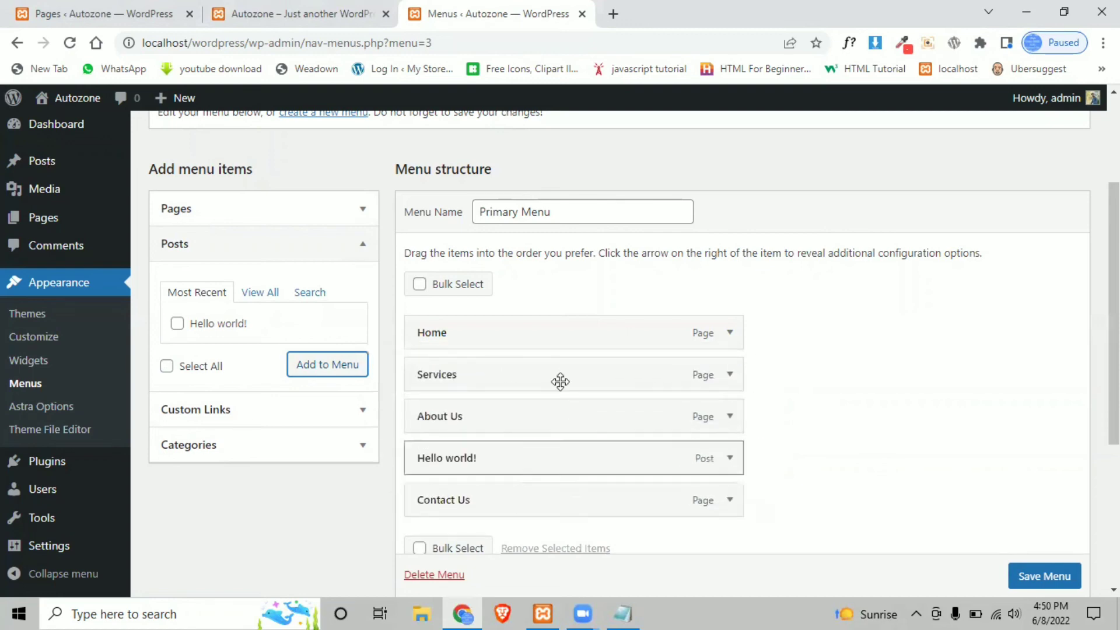
{"action": "left_click", "coordinate": [270, 413]}
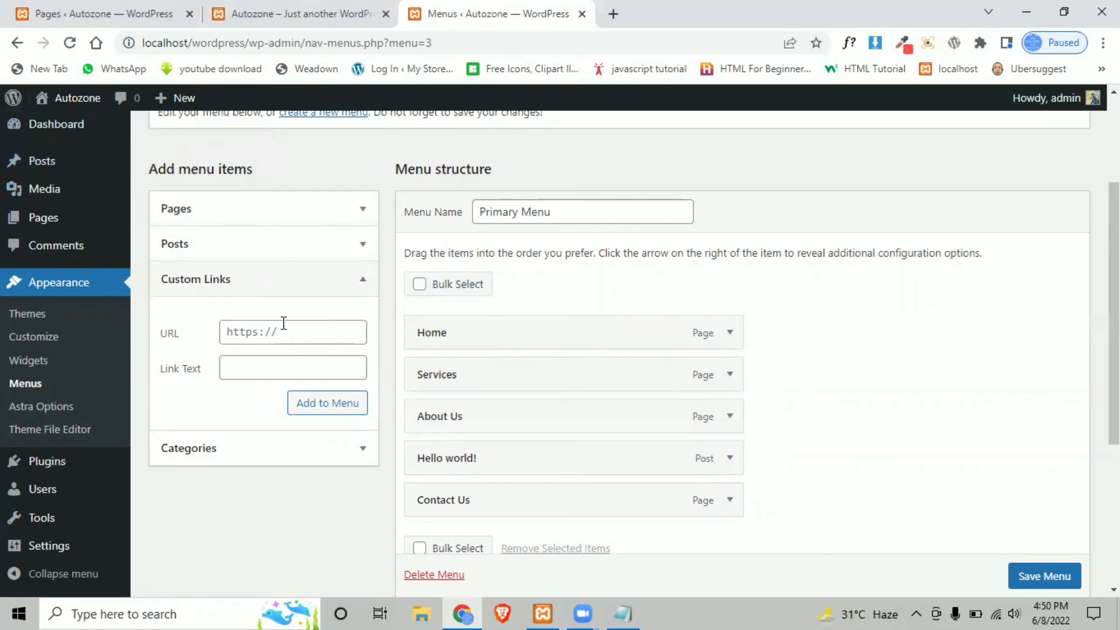
{"action": "left_click", "coordinate": [269, 334]}
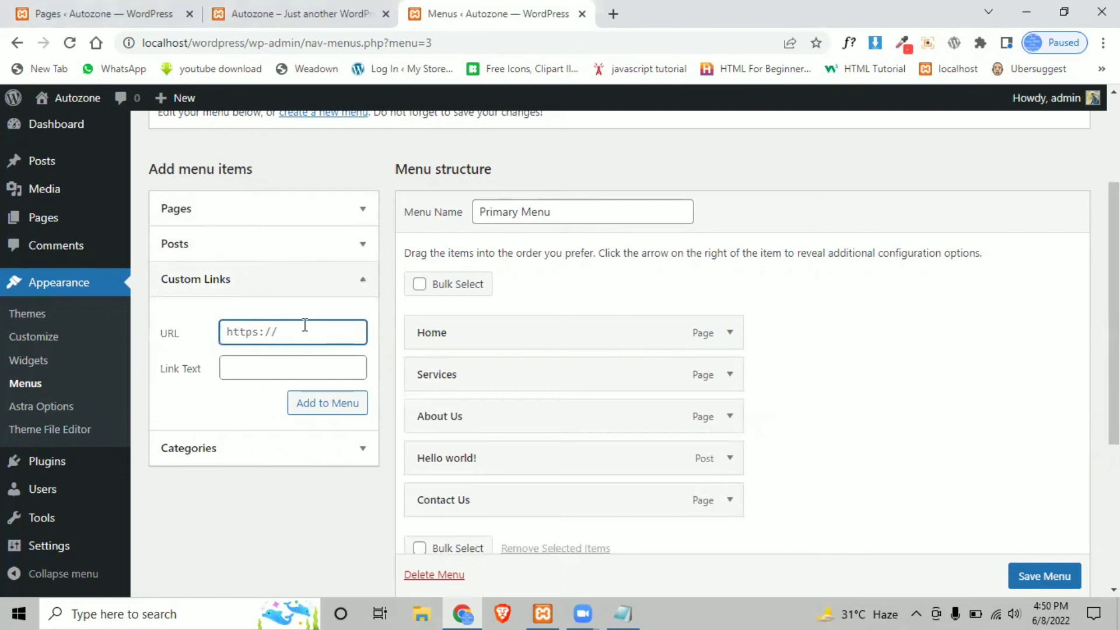
- Go to autodeallc.com in a new Chrome tab
{"action": "left_click", "coordinate": [611, 10]}
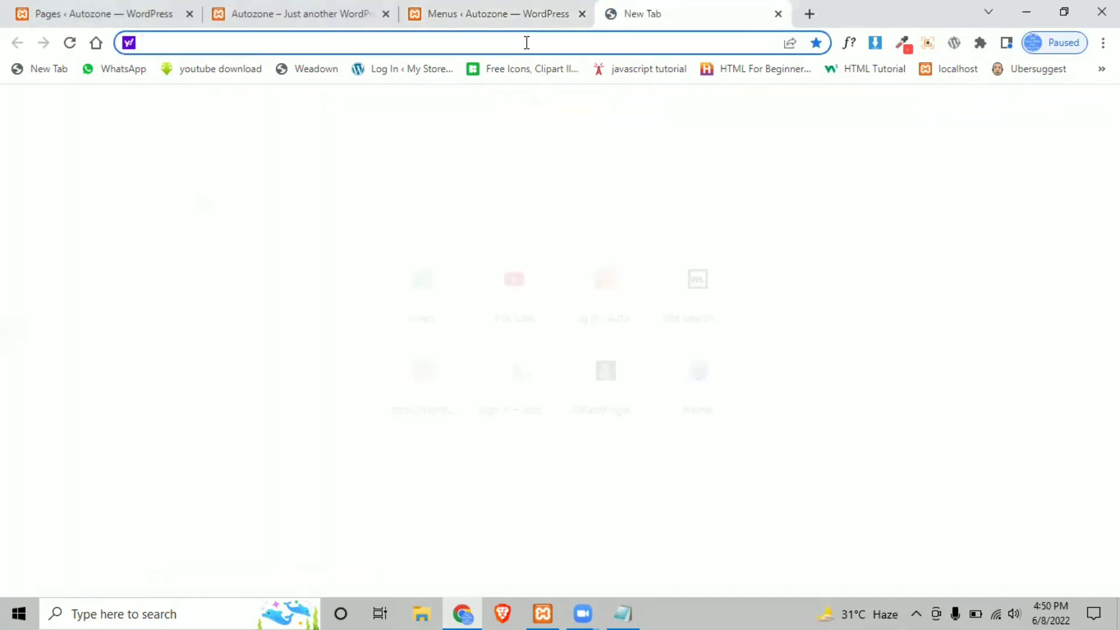
{"action": "type", "text": "autodeal"}
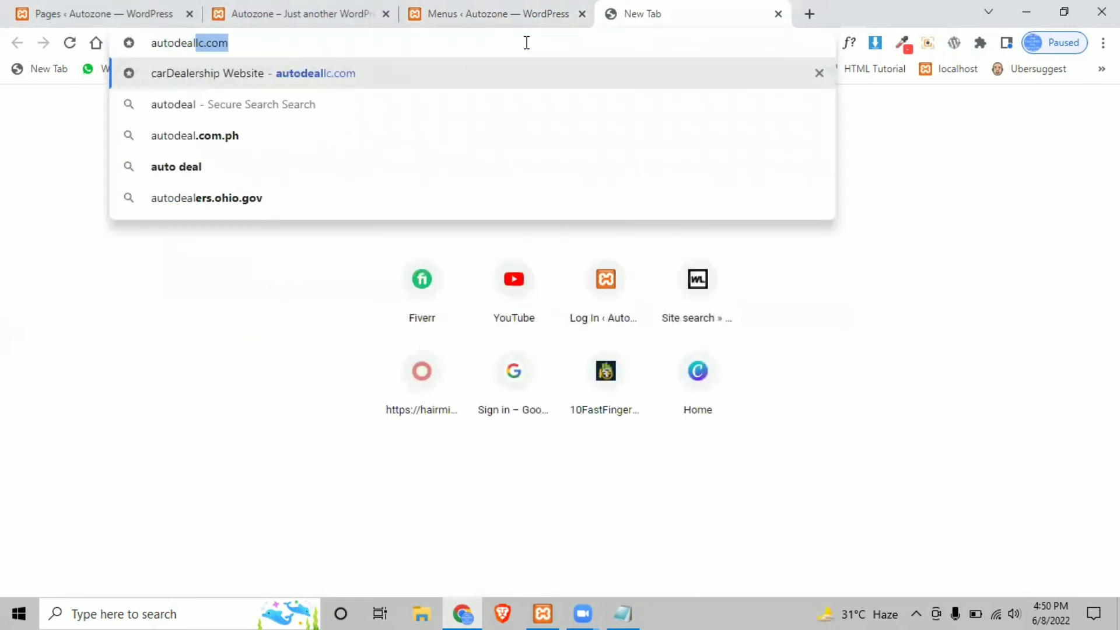
{"action": "type", "text": "lc.com"}
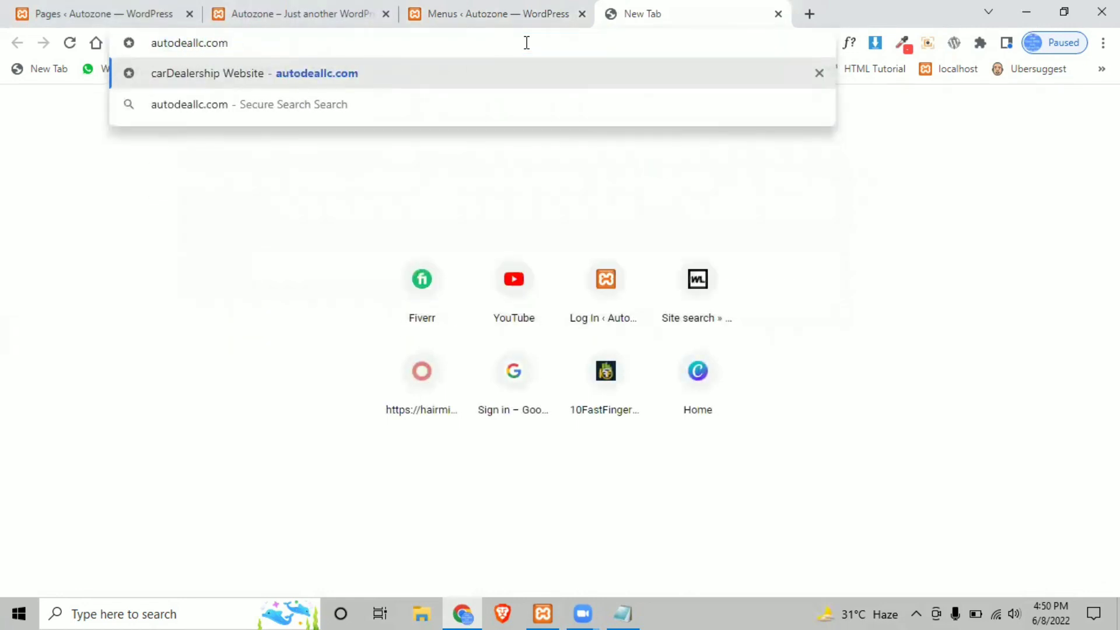
{"action": "key", "text": "Return"}
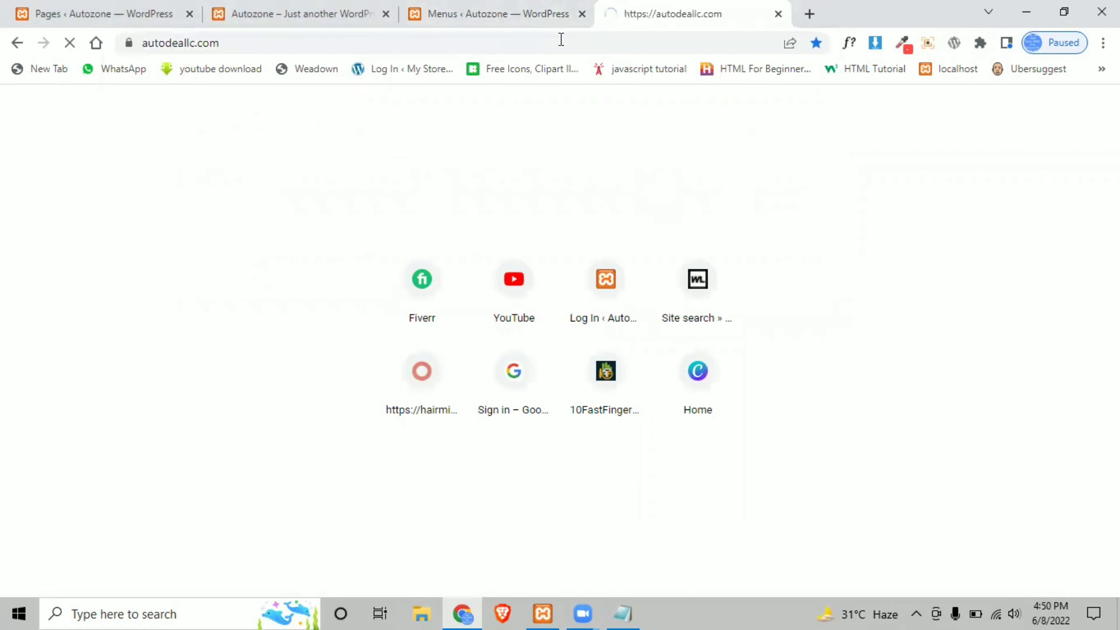
- Look over the menu editor and the Auto Deal homepage's Featured Cars listings
{"action": "left_click", "coordinate": [442, 9]}
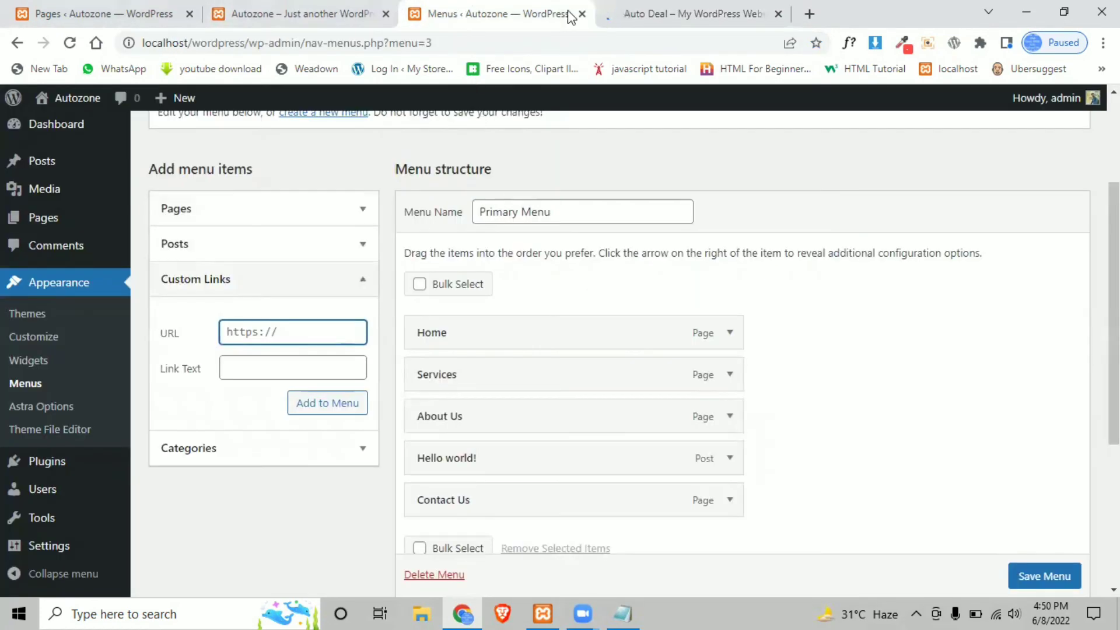
{"action": "scroll", "coordinate": [469, 291], "scroll_direction": "up", "scroll_amount": 3}
{"action": "scroll", "coordinate": [461, 227], "scroll_direction": "down", "scroll_amount": 3}
{"action": "scroll", "coordinate": [514, 379], "scroll_direction": "down", "scroll_amount": 3}
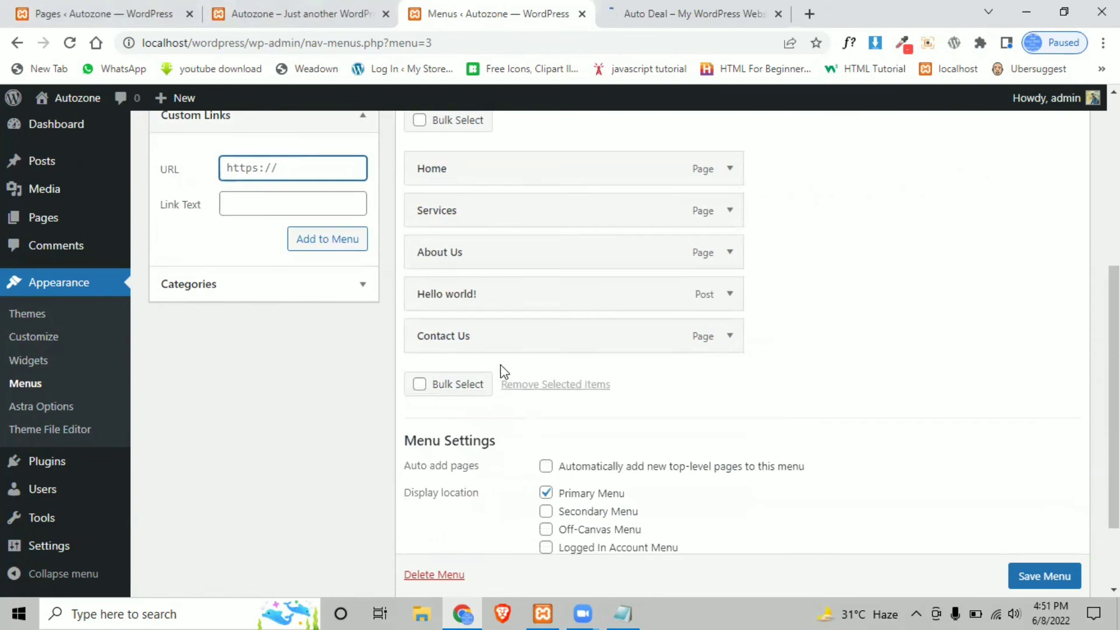
{"action": "left_click", "coordinate": [649, 11]}
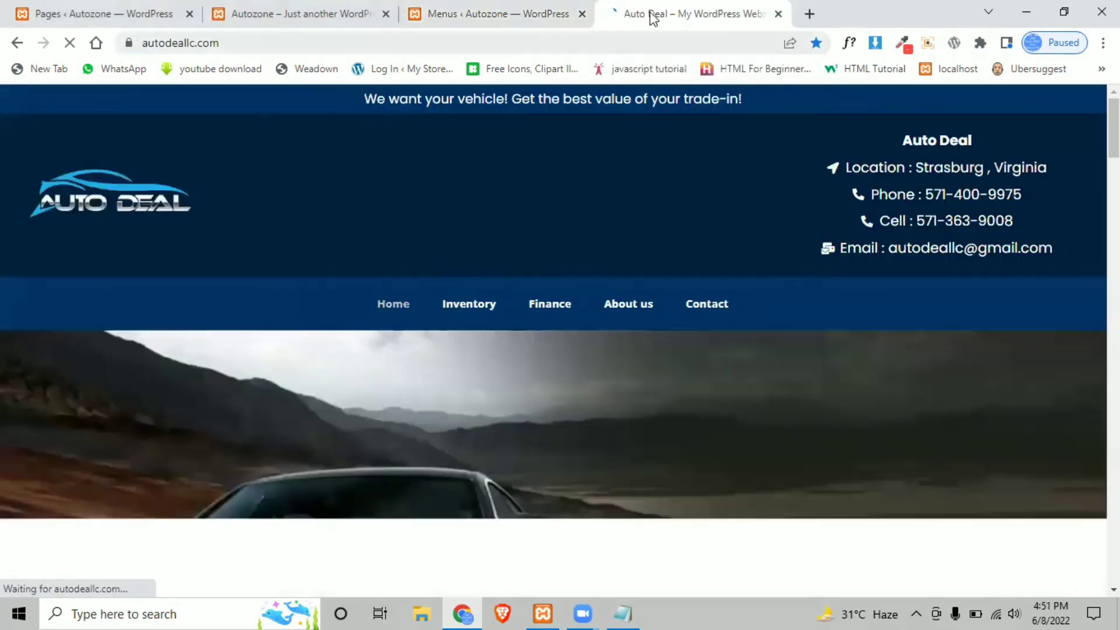
{"action": "scroll", "coordinate": [445, 334], "scroll_direction": "down", "scroll_amount": 15}
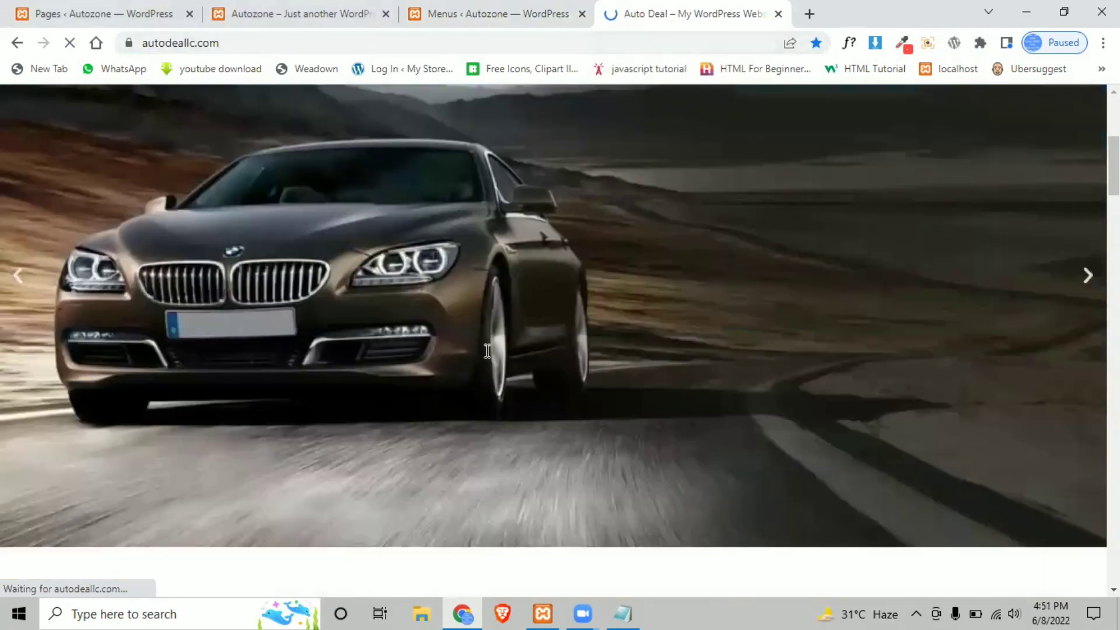
{"action": "scroll", "coordinate": [505, 297], "scroll_direction": "up", "scroll_amount": 15}
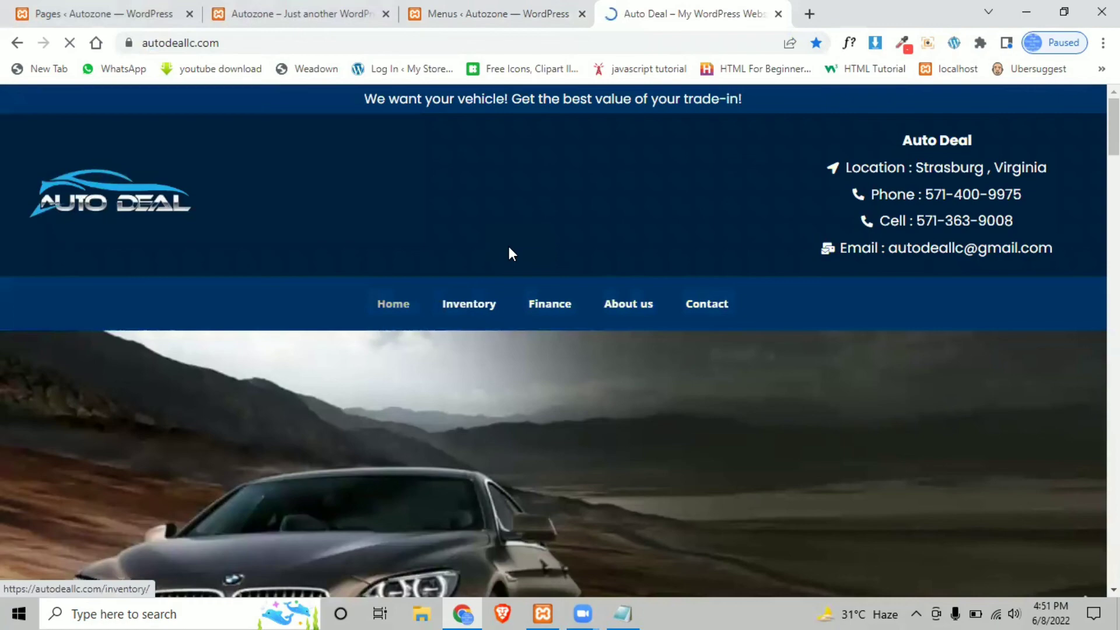
{"action": "scroll", "coordinate": [508, 251], "scroll_direction": "down", "scroll_amount": 5}
{"action": "scroll", "coordinate": [513, 251], "scroll_direction": "up", "scroll_amount": 5}
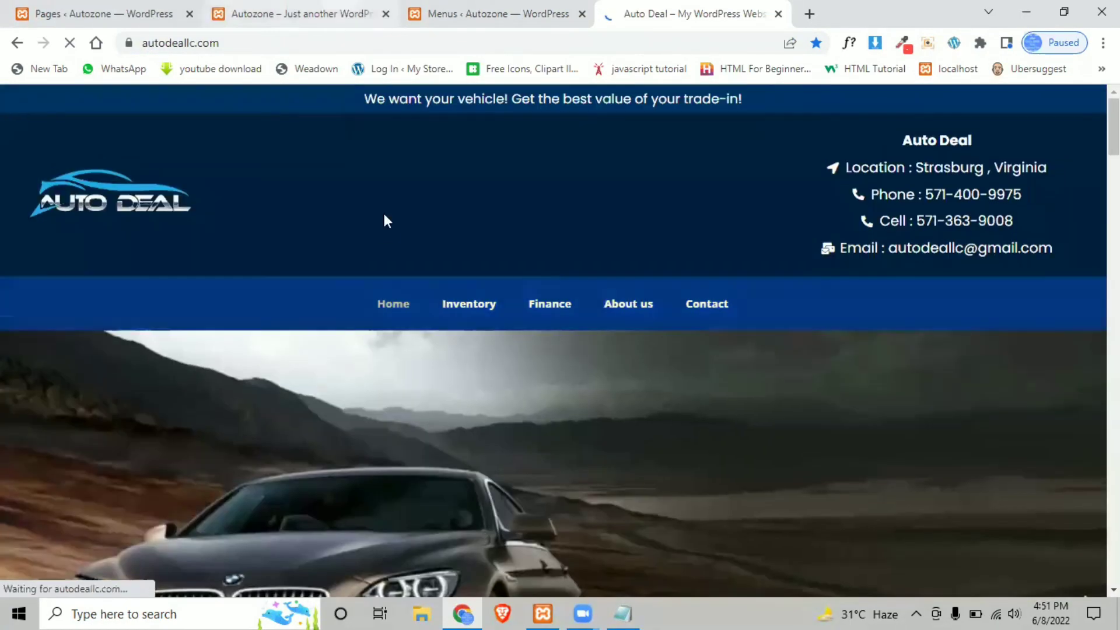
{"action": "scroll", "coordinate": [384, 216], "scroll_direction": "down", "scroll_amount": 6}
{"action": "scroll", "coordinate": [384, 228], "scroll_direction": "down", "scroll_amount": 5}
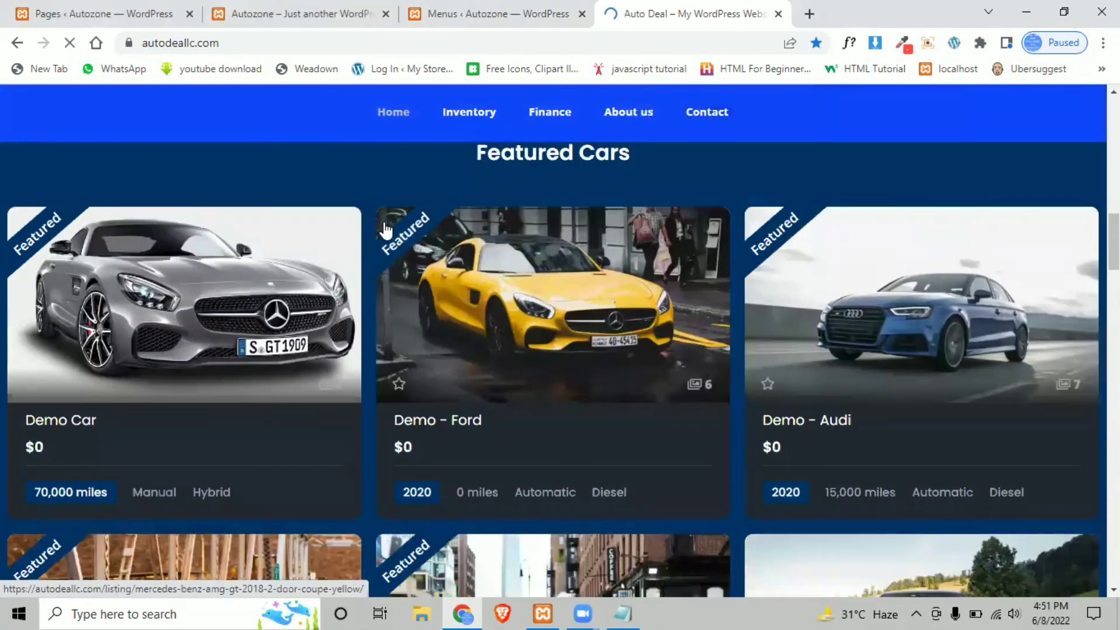
- Select the autodeallc.com address in the Auto Deal tab's address bar to copy it
{"action": "key", "text": "ctrl+2"}
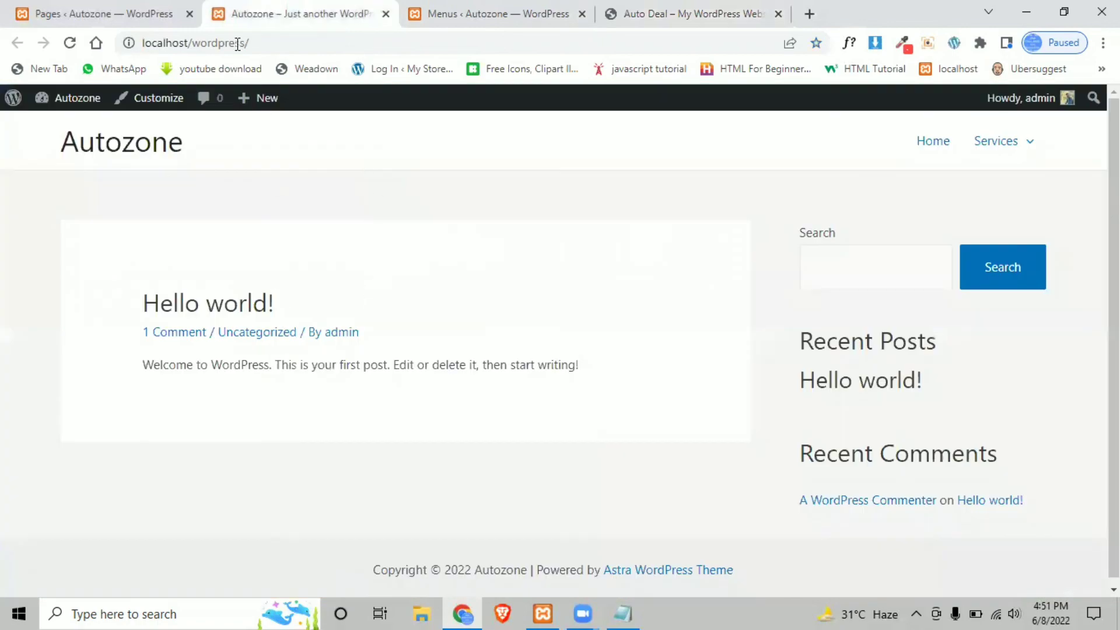
{"action": "left_click", "coordinate": [461, 11]}
{"action": "scroll", "coordinate": [205, 217], "scroll_direction": "up", "scroll_amount": 3}
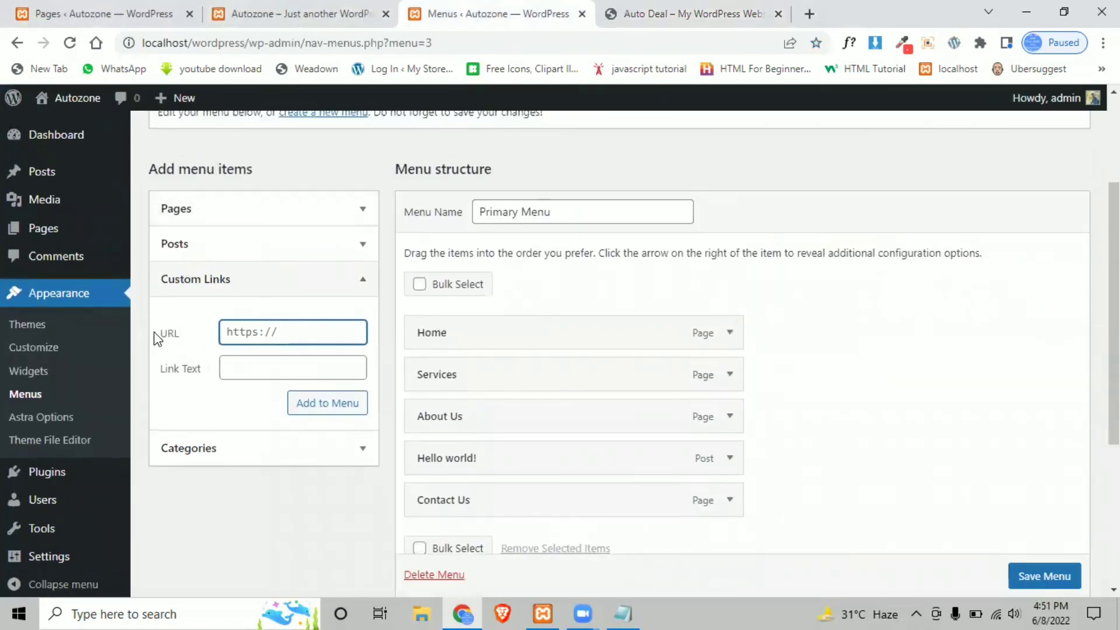
{"action": "left_click_drag", "start_coordinate": [157, 339], "coordinate": [175, 331]}
{"action": "left_click", "coordinate": [700, 8]}
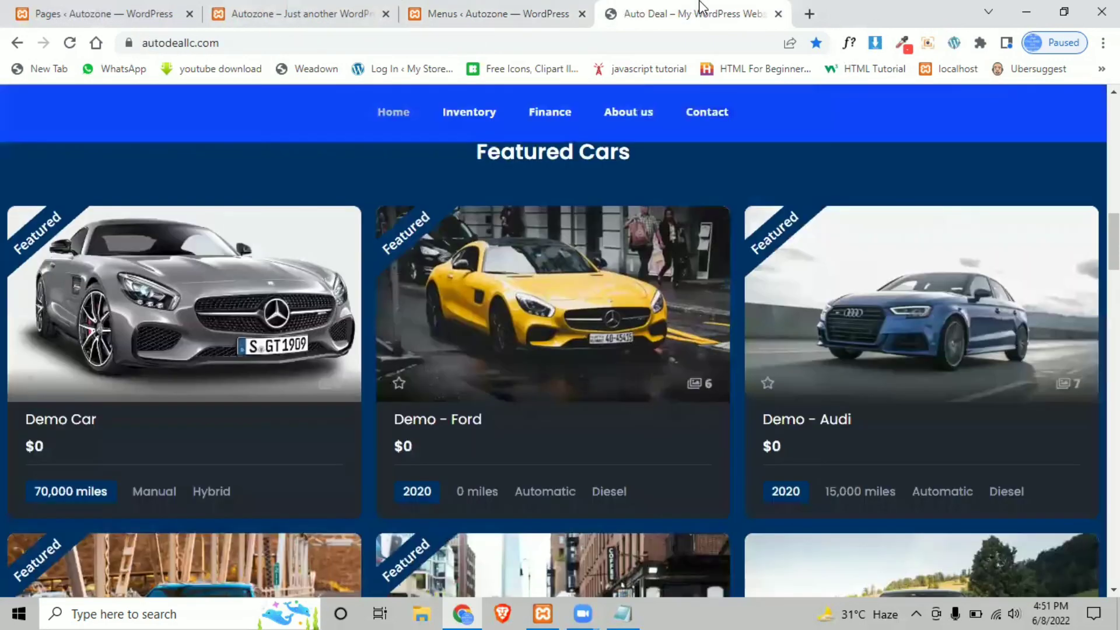
{"action": "left_click", "coordinate": [245, 39]}
{"action": "key", "text": "ctrl+c"}
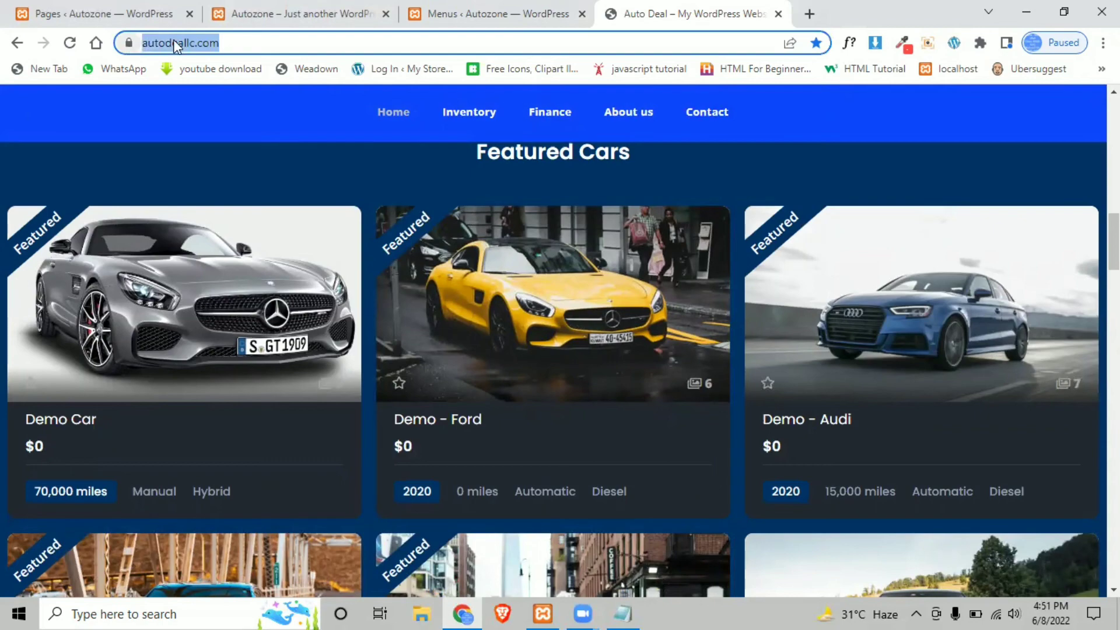
{"action": "left_click", "coordinate": [429, 8]}
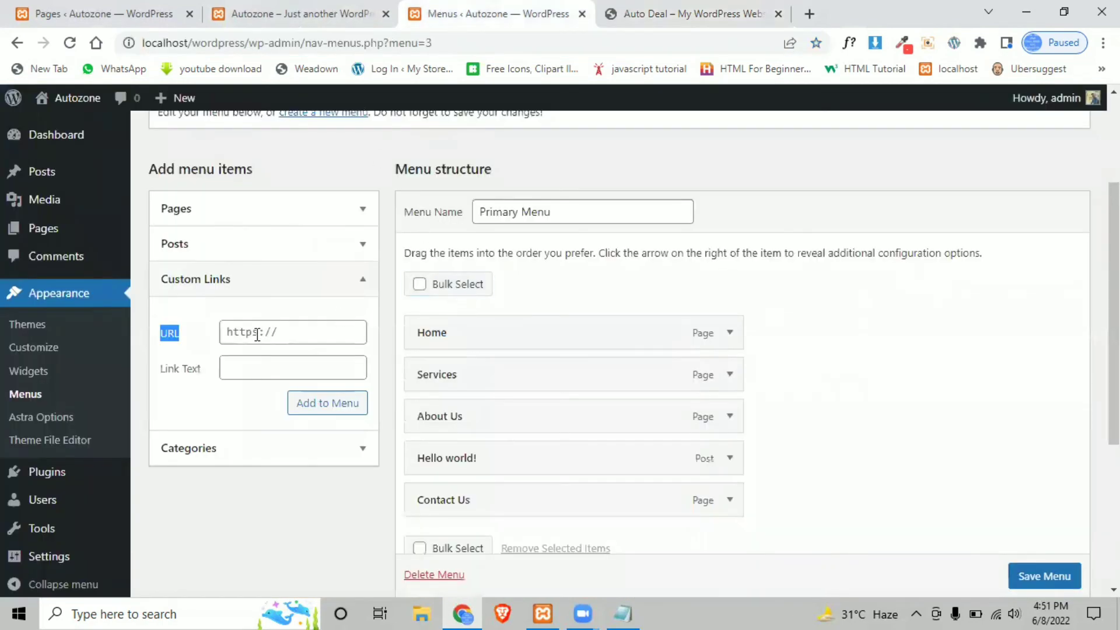
{"action": "triple_click", "coordinate": [258, 334]}
{"action": "key", "text": "ctrl+v"}
{"action": "left_click", "coordinate": [266, 367]}
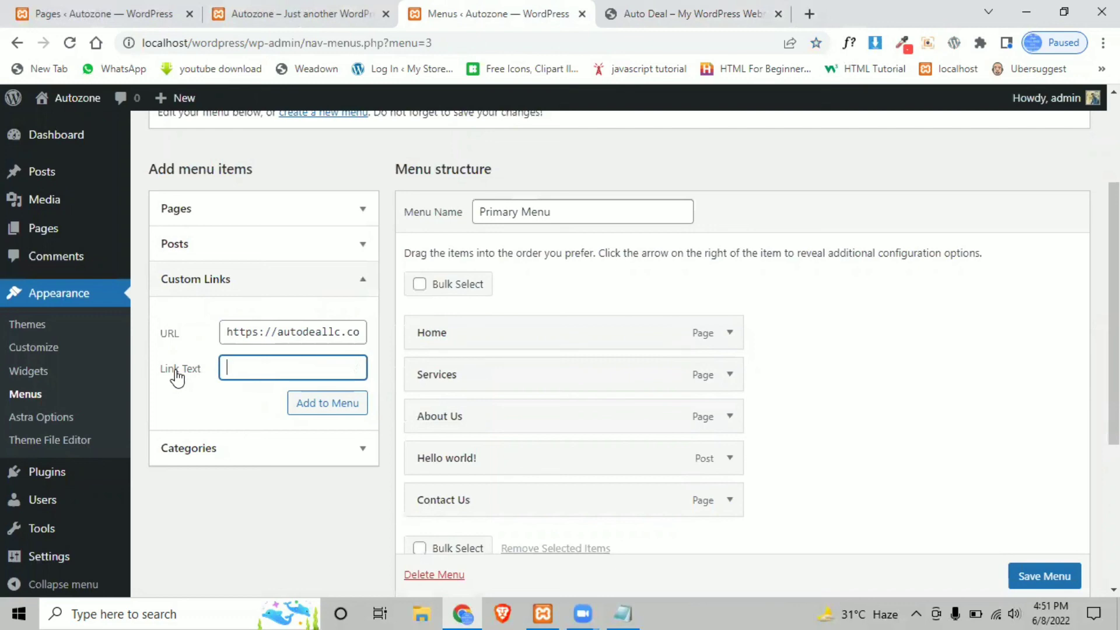
- Add the 'Visit Our Other Website' custom link to the Primary Menu after checking its address
{"action": "left_click", "coordinate": [294, 14]}
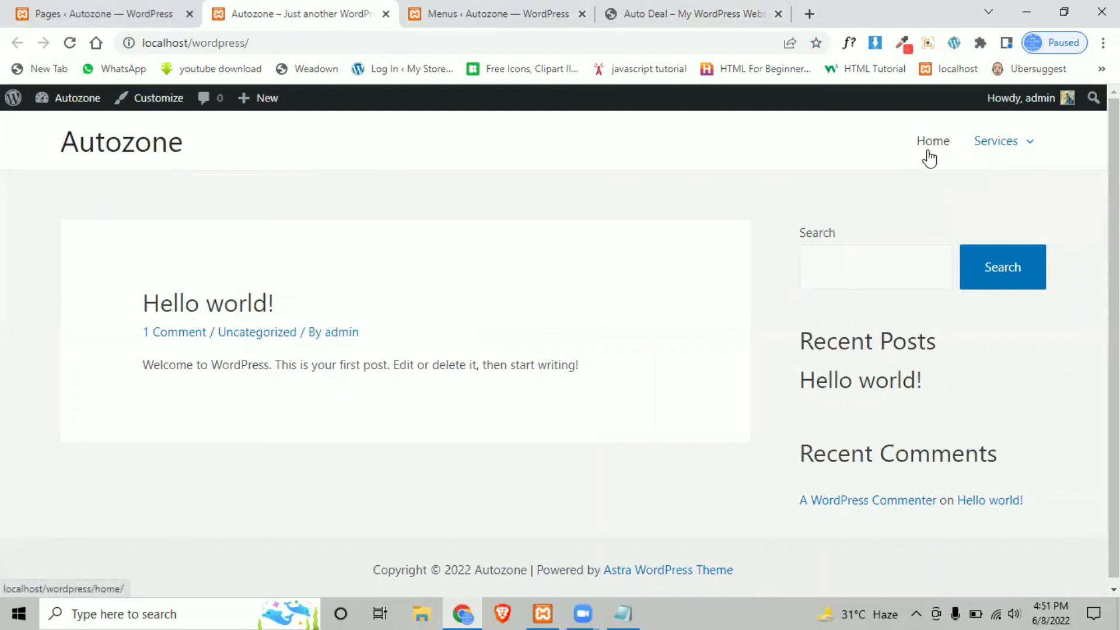
{"action": "left_click", "coordinate": [492, 13]}
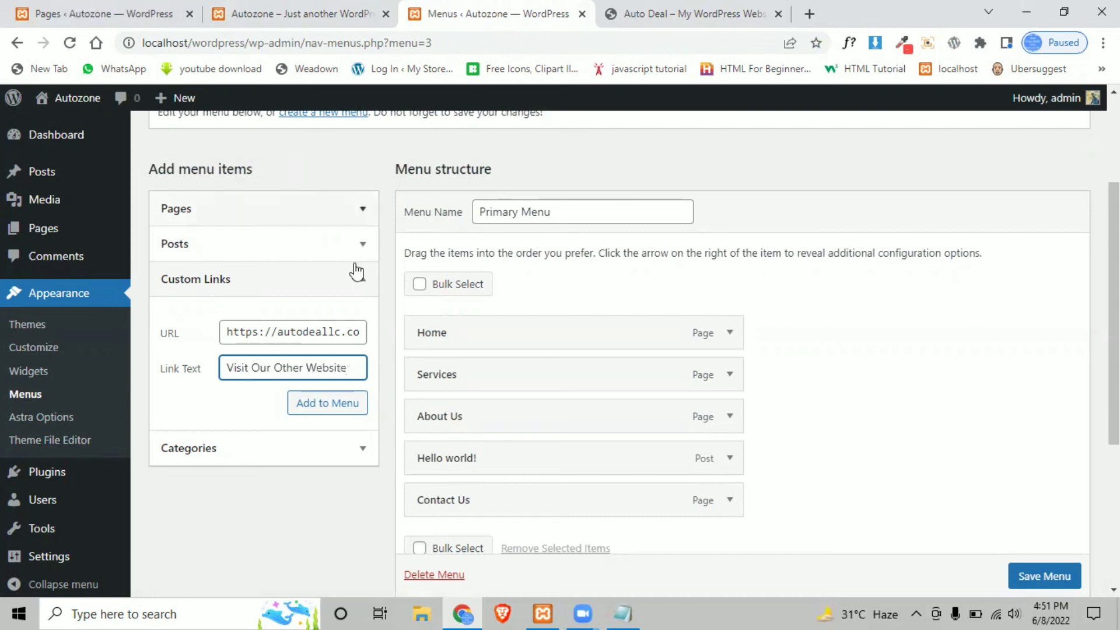
{"action": "left_click_drag", "start_coordinate": [229, 330], "coordinate": [331, 321]}
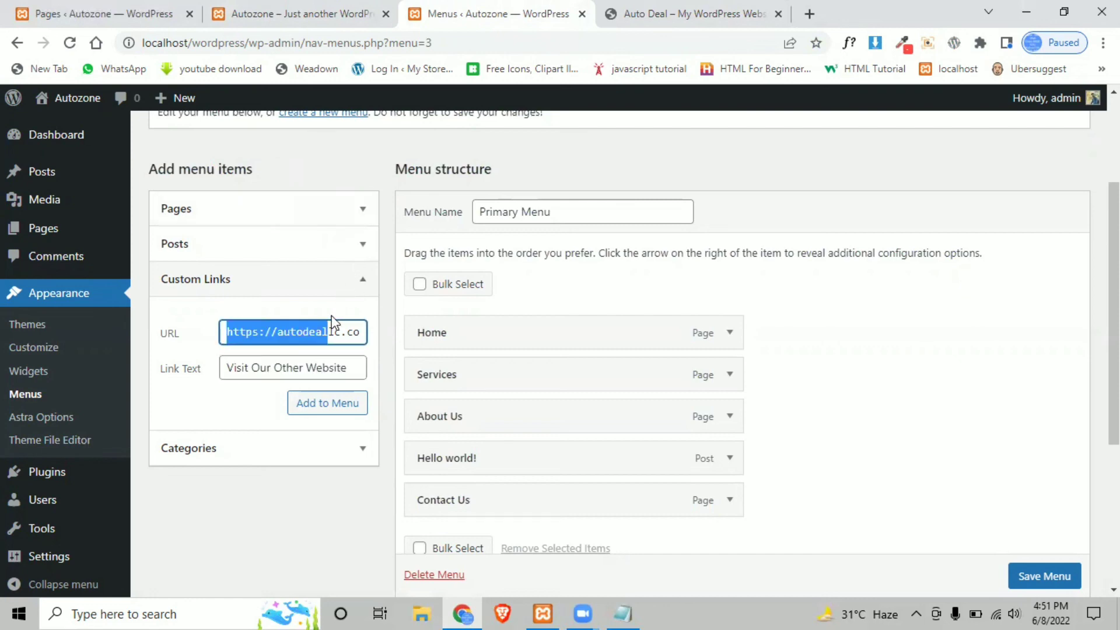
{"action": "left_click", "coordinate": [329, 406]}
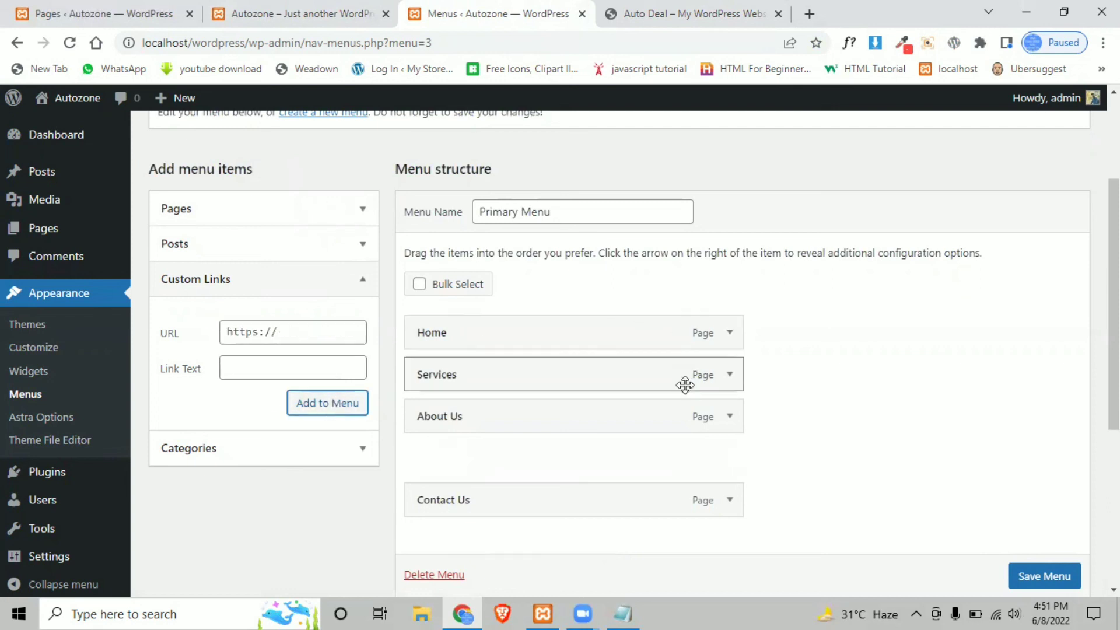
{"action": "scroll", "coordinate": [518, 384], "scroll_direction": "down", "scroll_amount": 3}
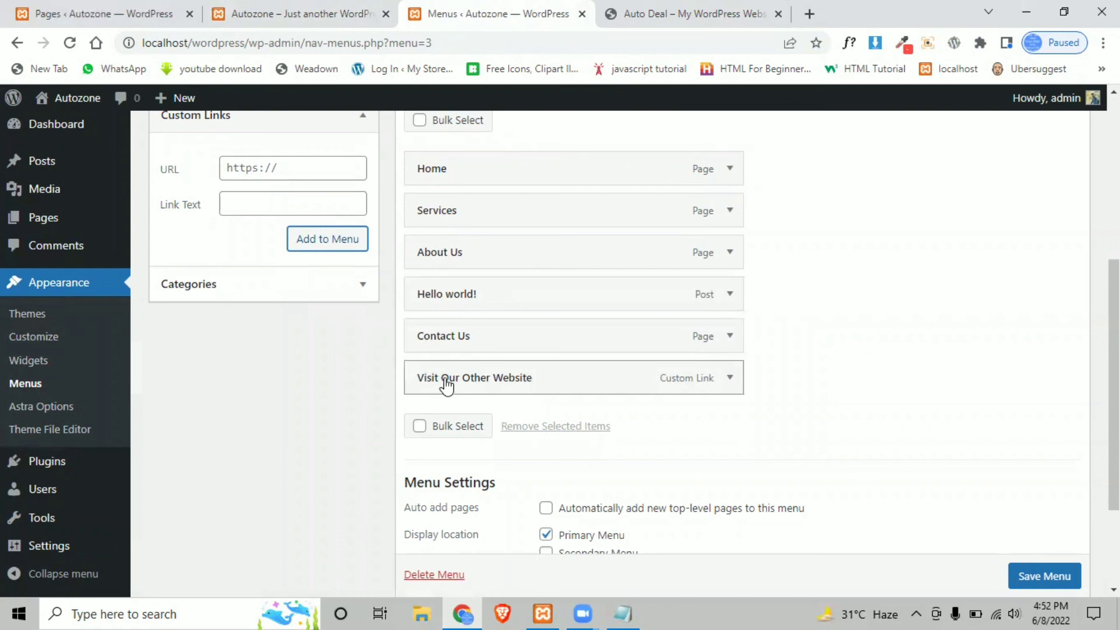
- Save the Primary Menu and reload the Autozone front page
{"action": "scroll", "coordinate": [1003, 569], "scroll_direction": "down", "scroll_amount": 1}
{"action": "left_click", "coordinate": [1012, 571]}
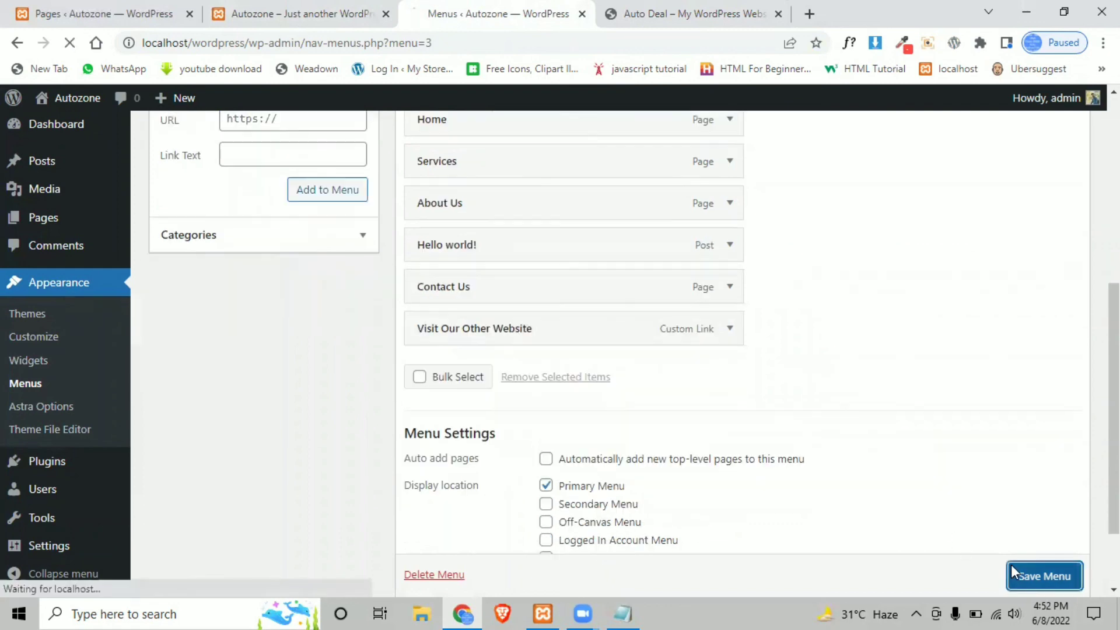
{"action": "left_click", "coordinate": [297, 8]}
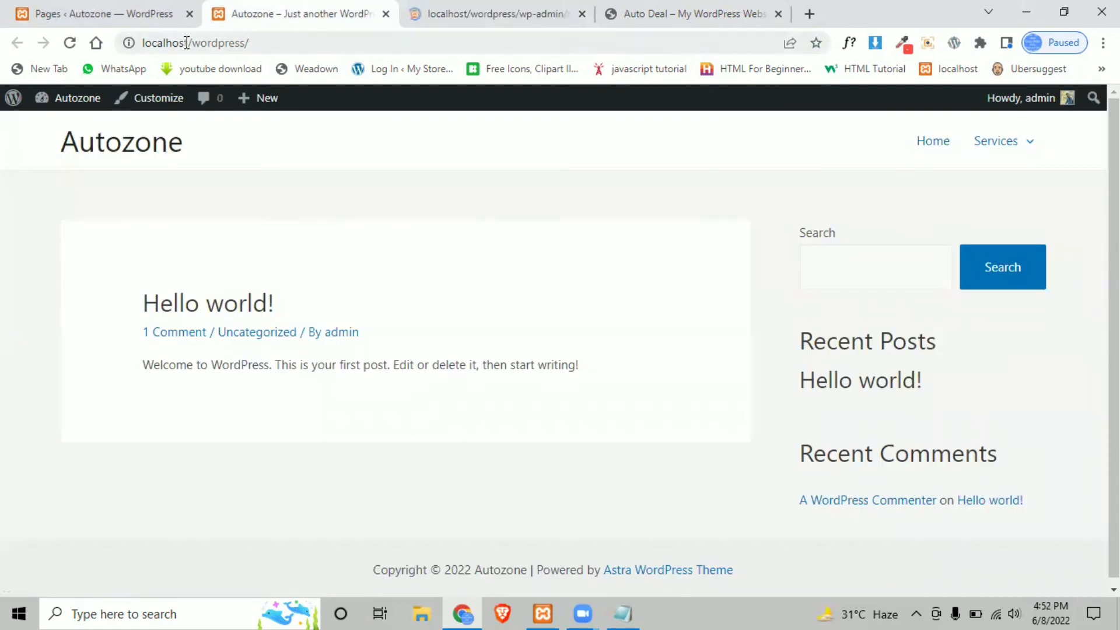
{"action": "left_click", "coordinate": [69, 43]}
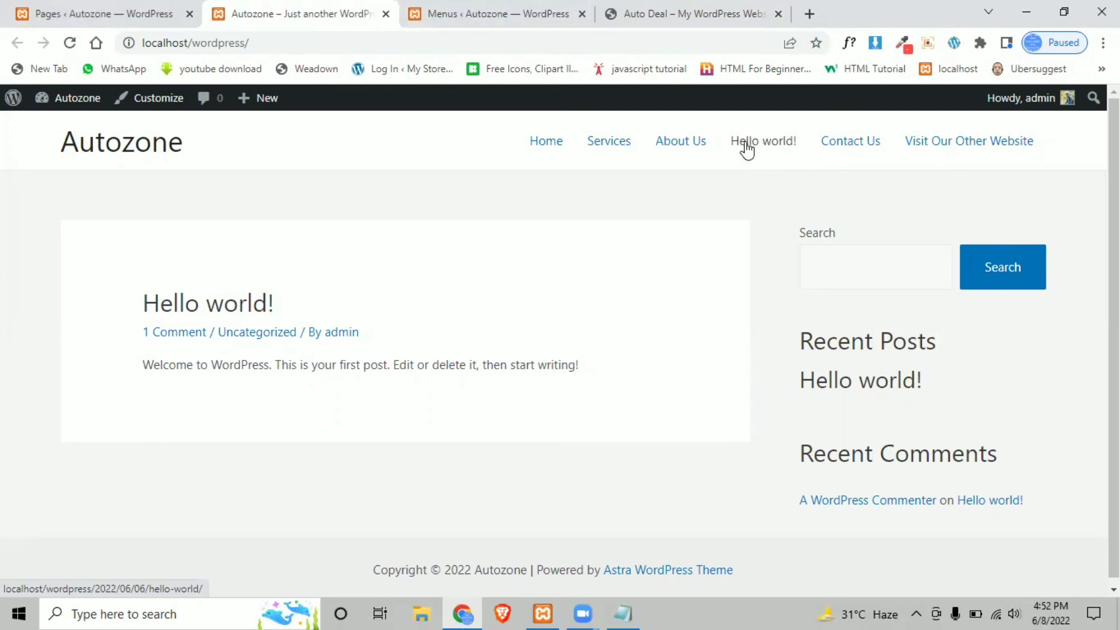
- Open the Visit Our Other Website header link to confirm it reaches autodeallc.com
{"action": "left_click", "coordinate": [964, 145]}
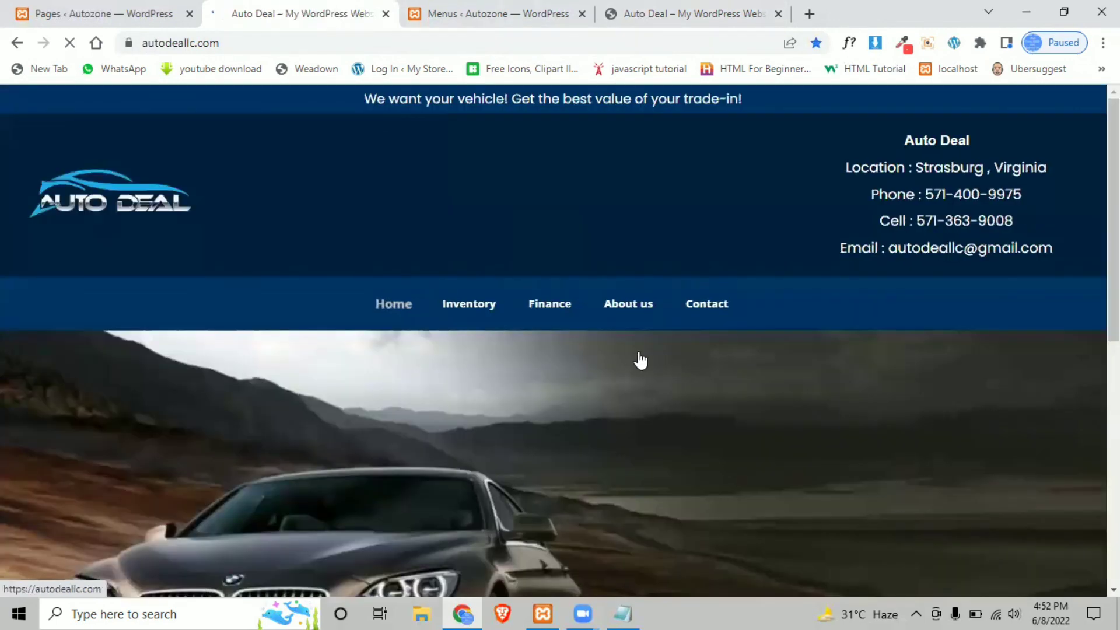
{"action": "left_click", "coordinate": [87, 8]}
{"action": "left_click", "coordinate": [469, 10]}
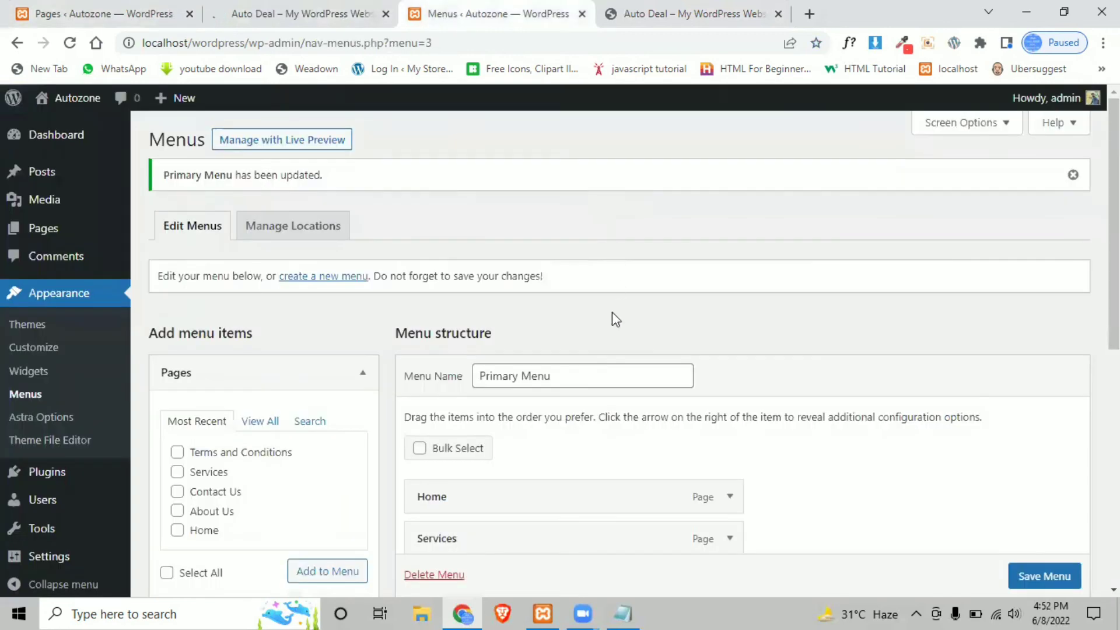
{"action": "scroll", "coordinate": [478, 423], "scroll_direction": "down", "scroll_amount": 5}
{"action": "left_click", "coordinate": [238, 325]}
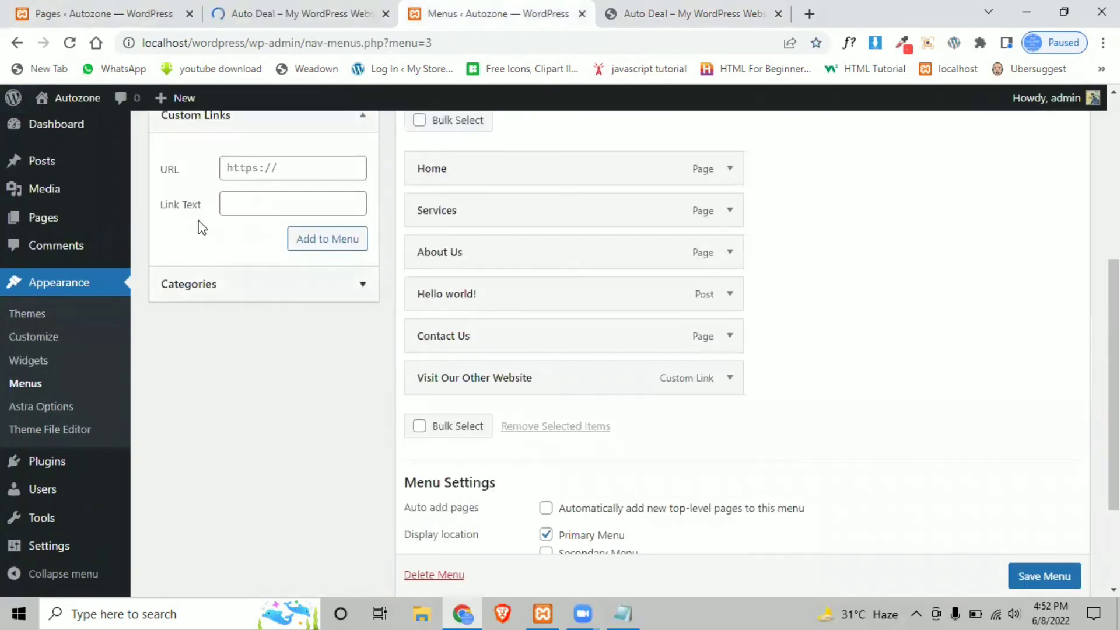
{"action": "scroll", "coordinate": [235, 270], "scroll_direction": "up", "scroll_amount": 3}
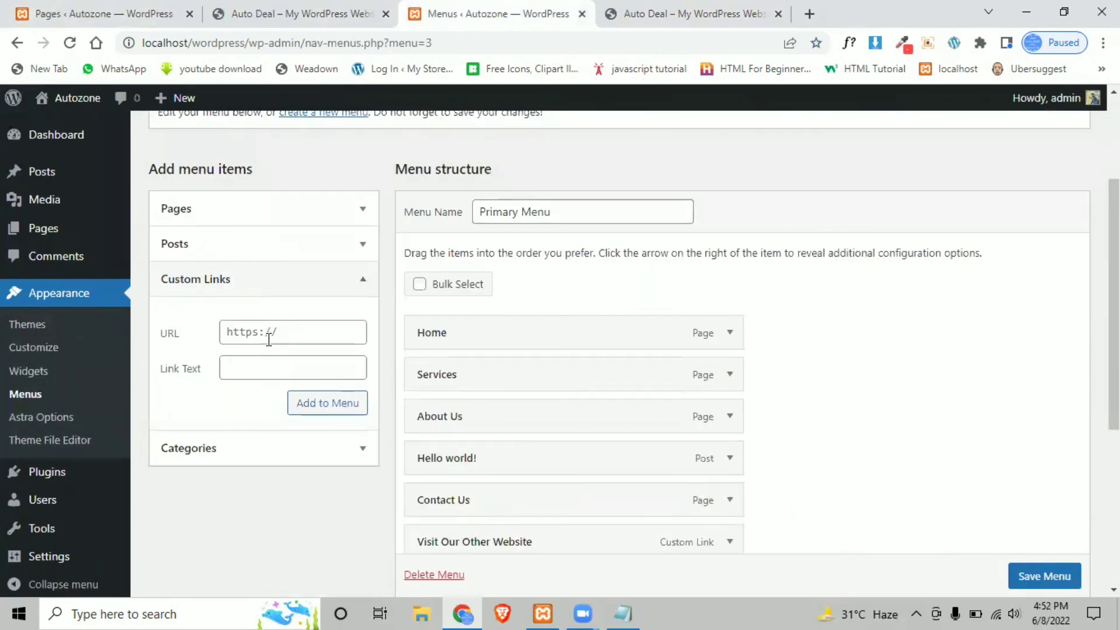
{"action": "left_click", "coordinate": [357, 287]}
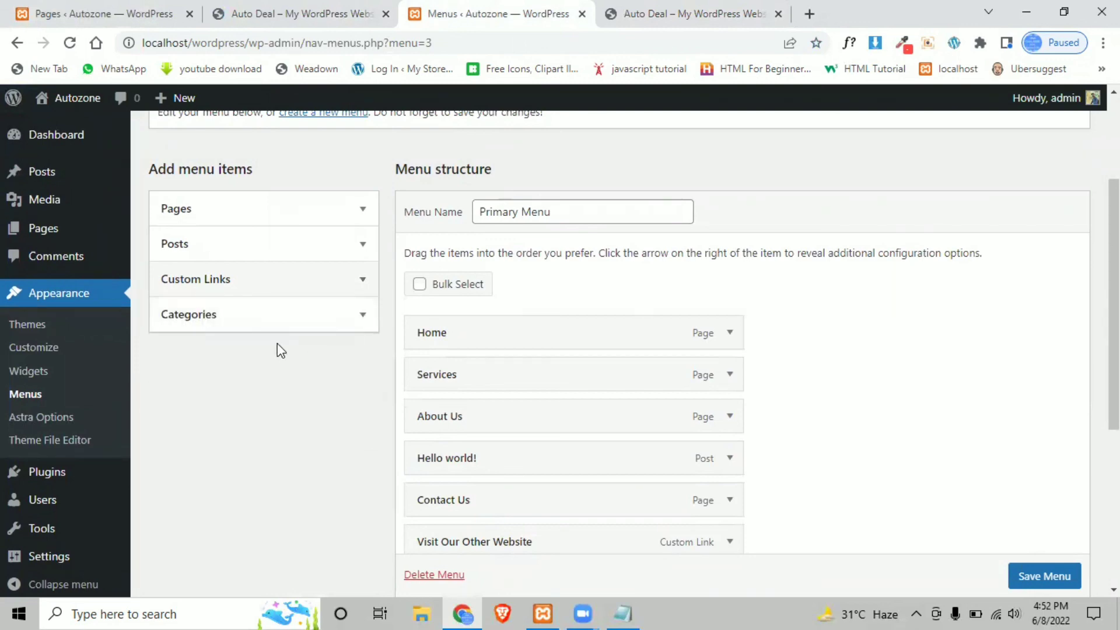
{"action": "left_click", "coordinate": [362, 314]}
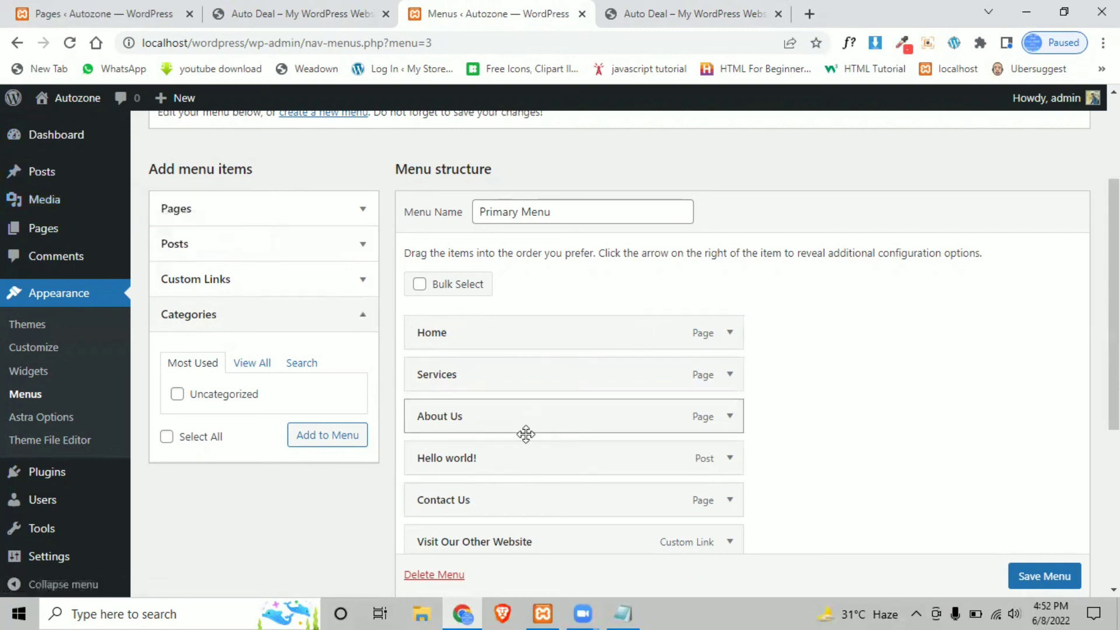
{"action": "scroll", "coordinate": [530, 408], "scroll_direction": "down", "scroll_amount": 3}
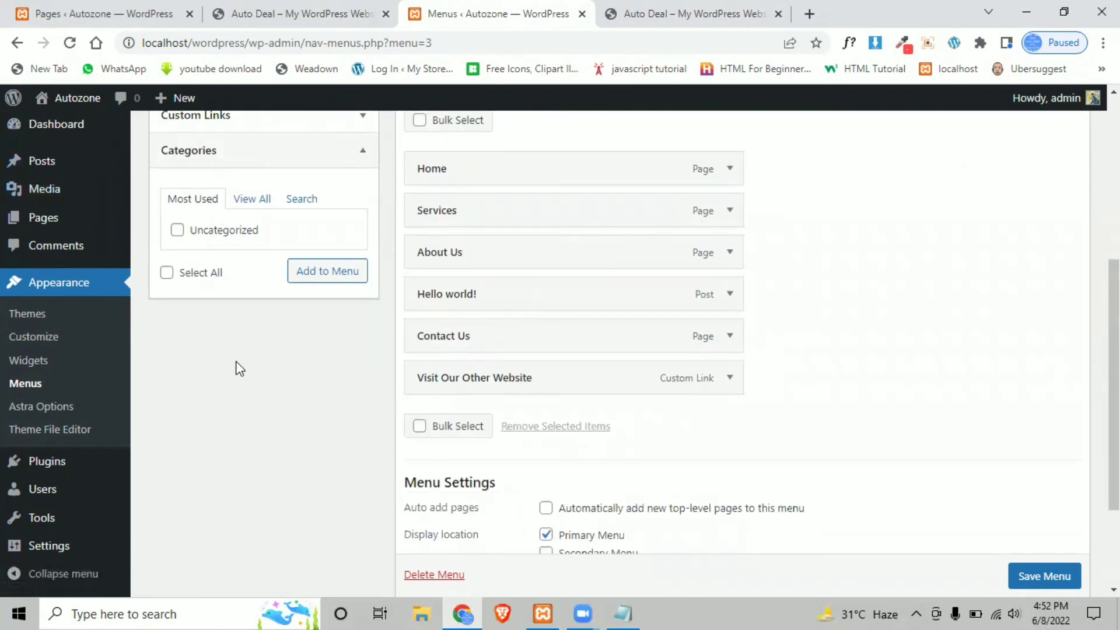
{"action": "scroll", "coordinate": [239, 367], "scroll_direction": "up", "scroll_amount": 3}
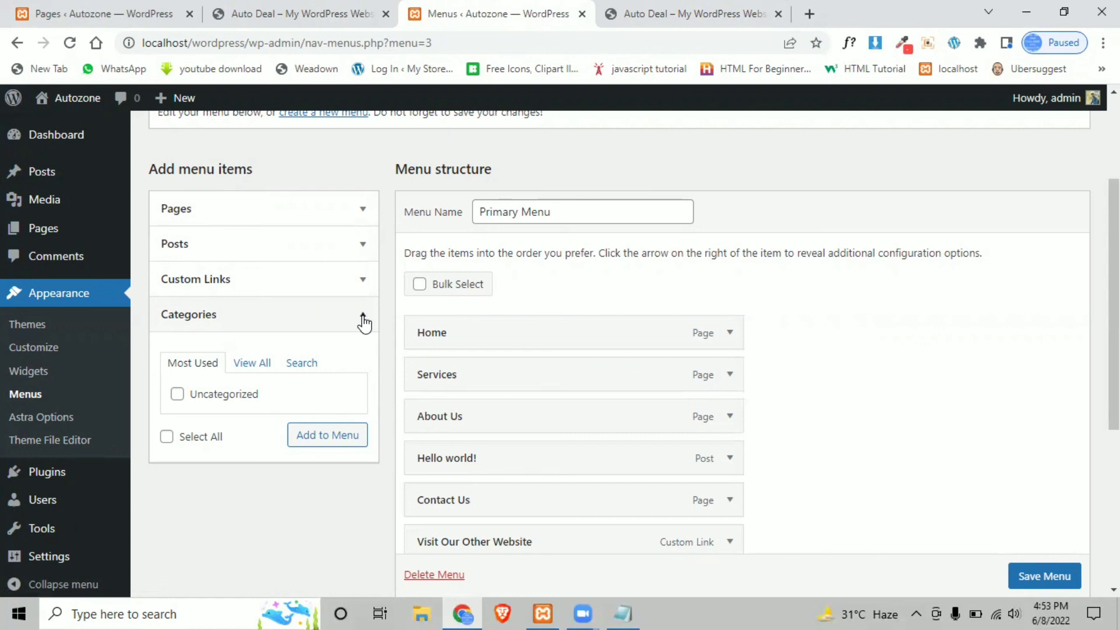
{"action": "left_click", "coordinate": [363, 319]}
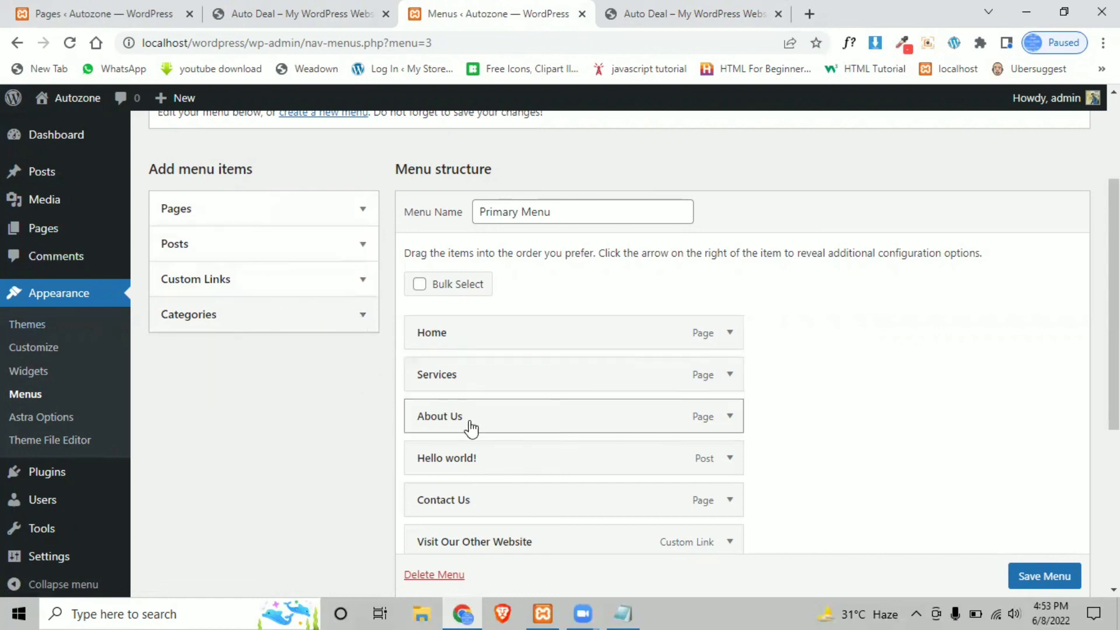
{"action": "scroll", "coordinate": [471, 429], "scroll_direction": "down", "scroll_amount": 3}
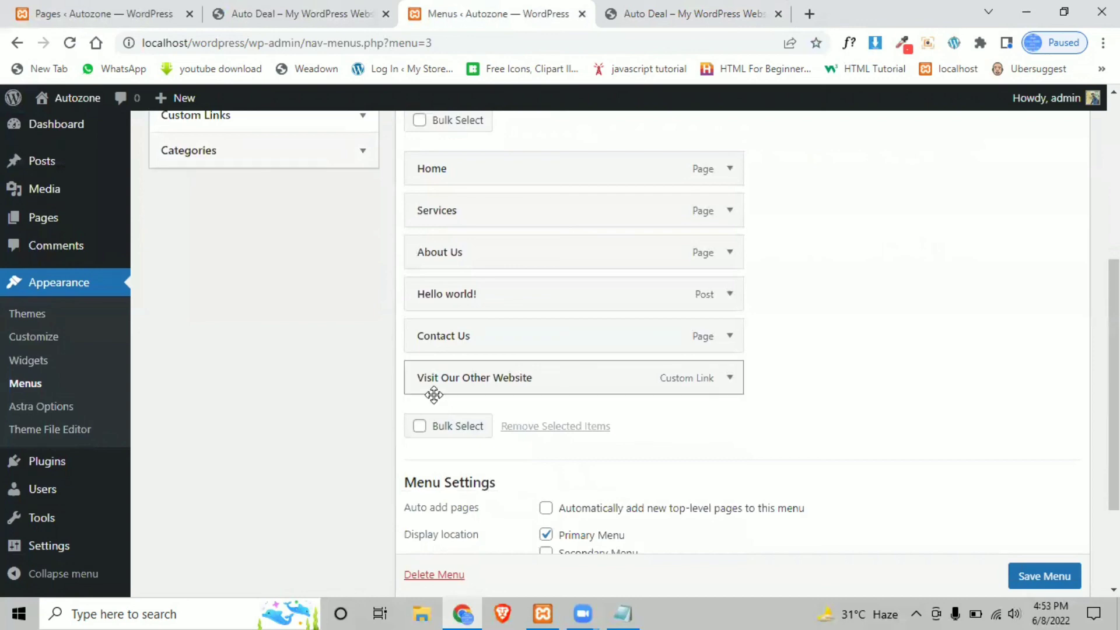
{"action": "scroll", "coordinate": [65, 291], "scroll_direction": "up", "scroll_amount": 6}
{"action": "mouse_move", "coordinate": [84, 173]}
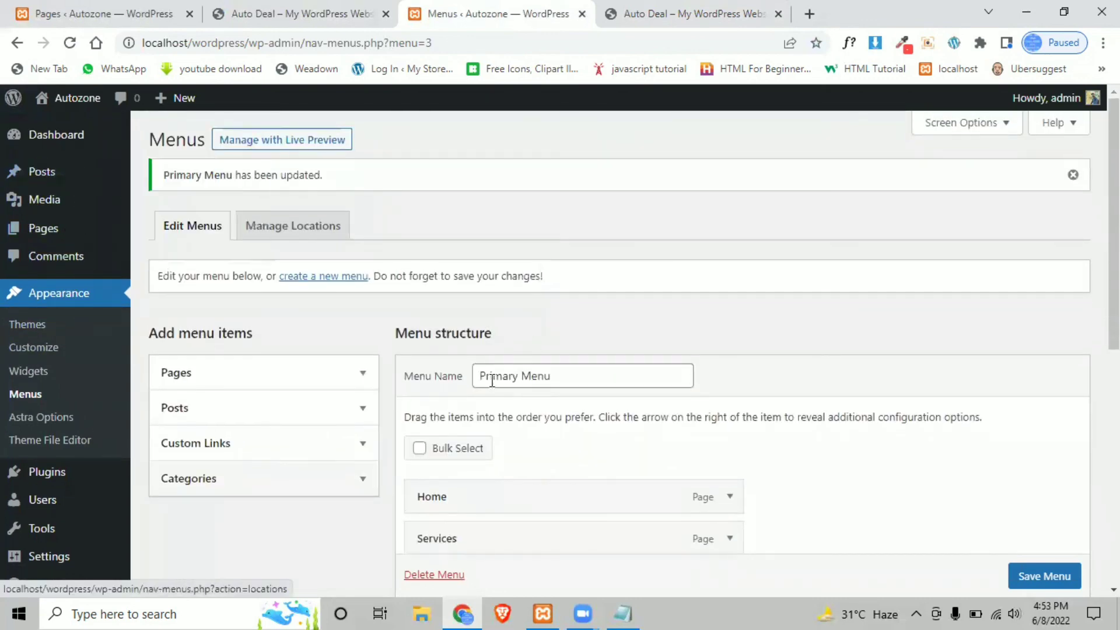
{"action": "scroll", "coordinate": [645, 467], "scroll_direction": "down", "scroll_amount": 3}
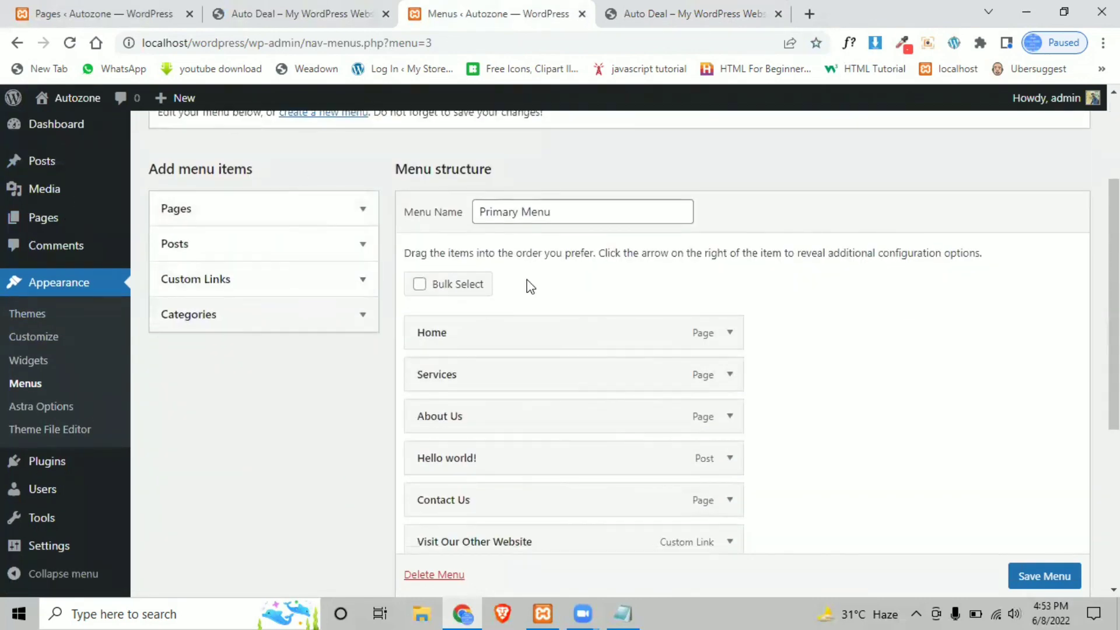
{"action": "scroll", "coordinate": [490, 260], "scroll_direction": "up", "scroll_amount": 3}
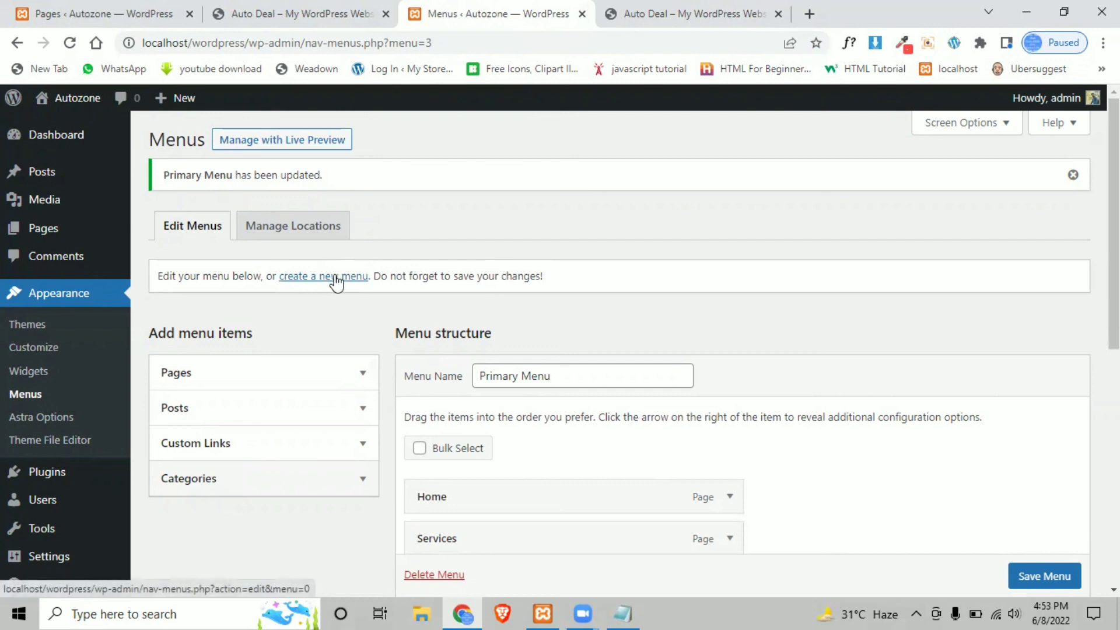
{"action": "scroll", "coordinate": [373, 388], "scroll_direction": "down", "scroll_amount": 5}
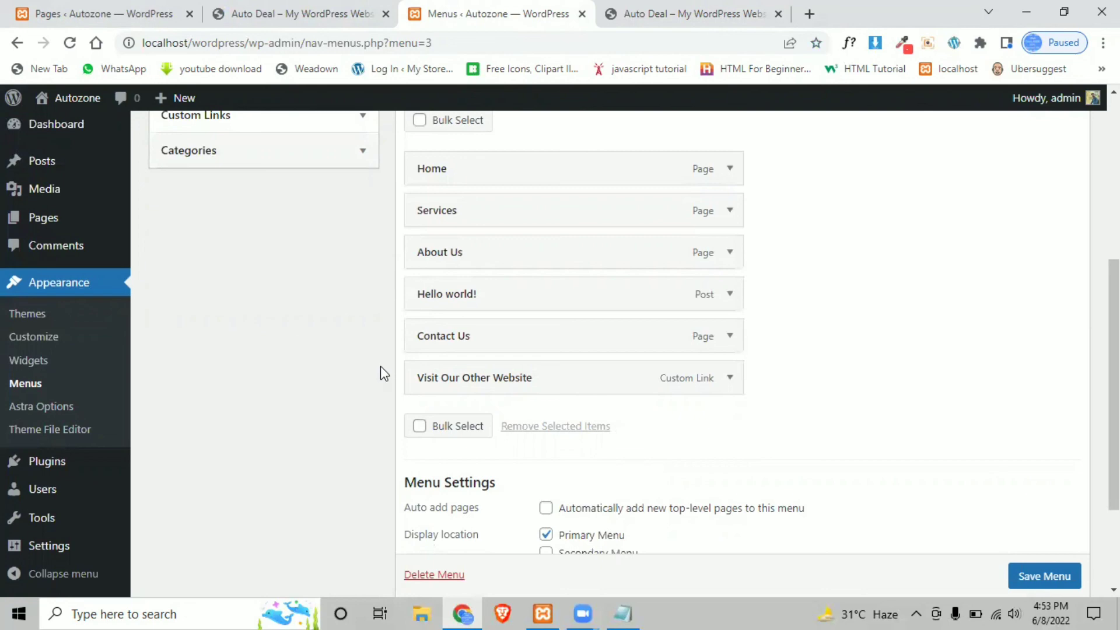
{"action": "scroll", "coordinate": [385, 349], "scroll_direction": "up", "scroll_amount": 6}
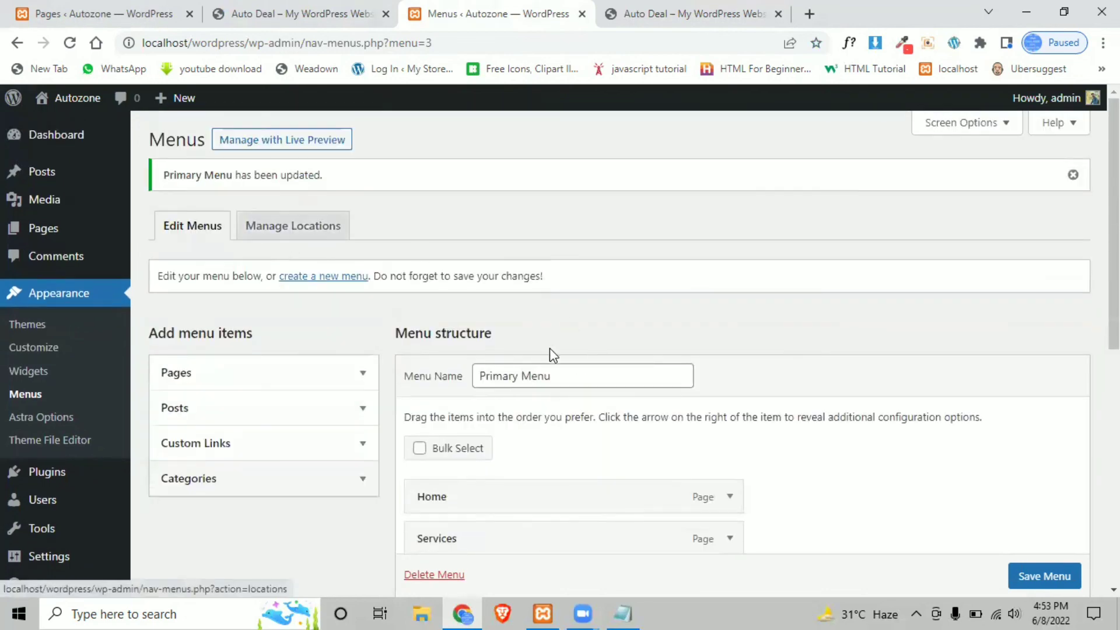